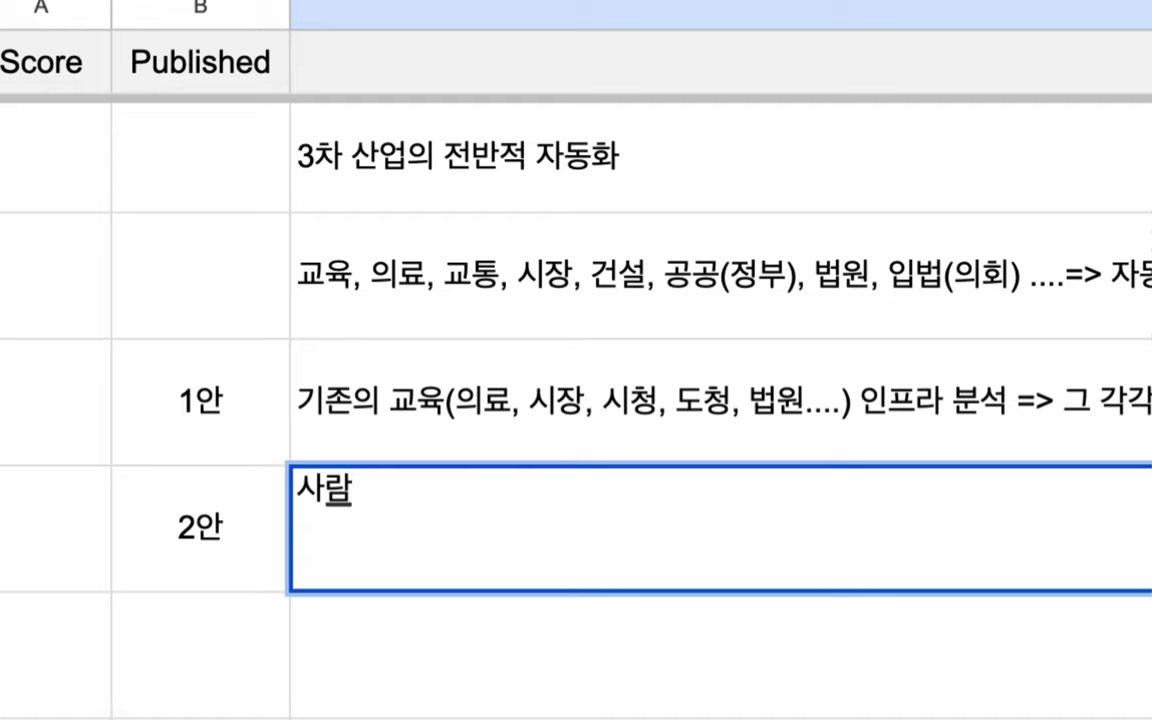
Enter "일련의 인구(100만) =>" as the Name text in the 2안 row.
text(일련의)
text( 인귀)
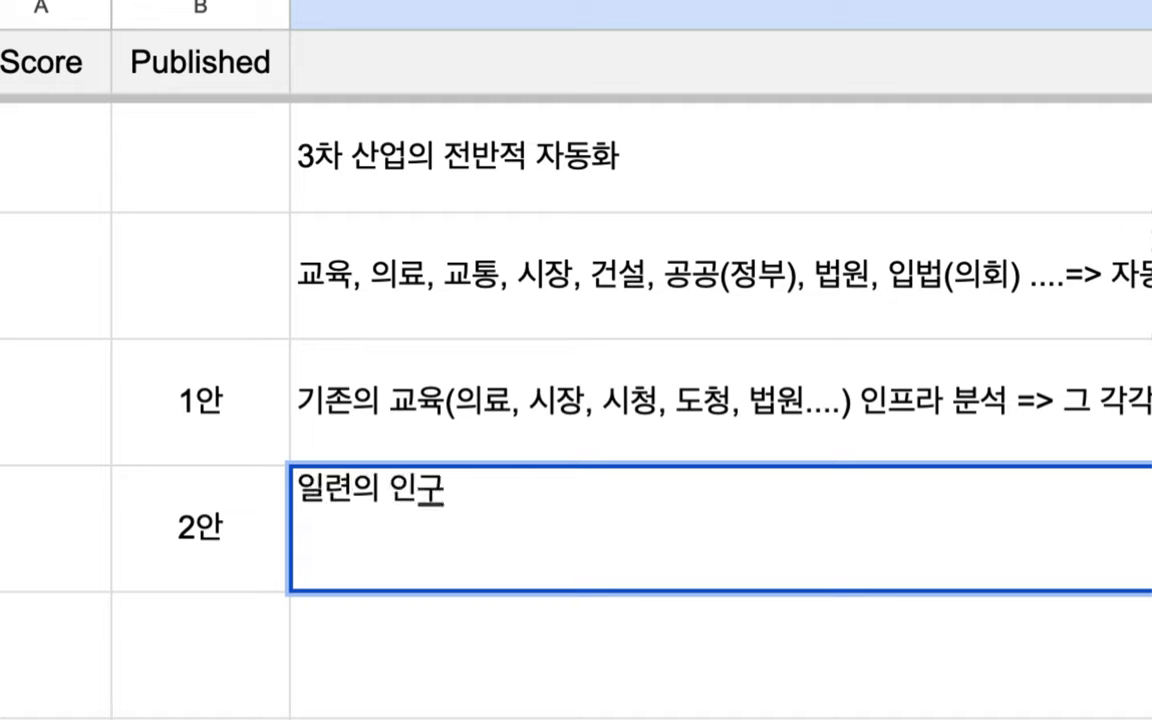
key(BackSpace)
text((100)
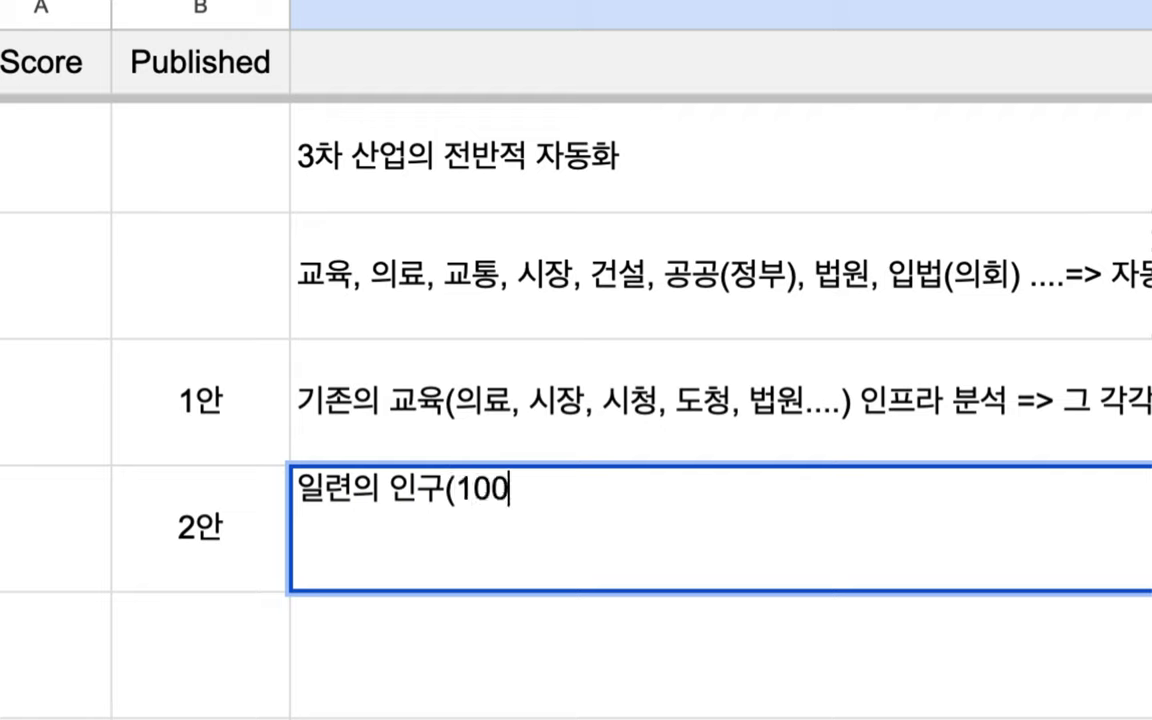
text(ㅁㅏㄴ))
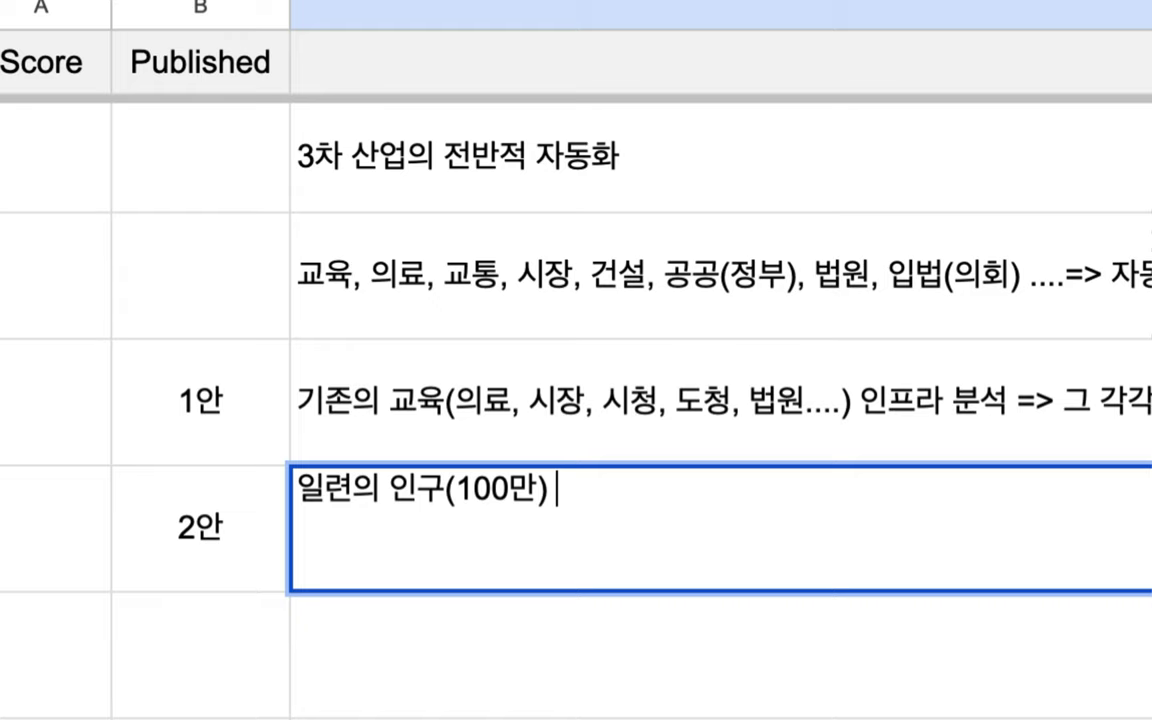
text( =>)
Complete the 2안 entry by appending "백지 상태에서 새로 설계" after the arrow.
click(532, 408)
double_click(532, 408)
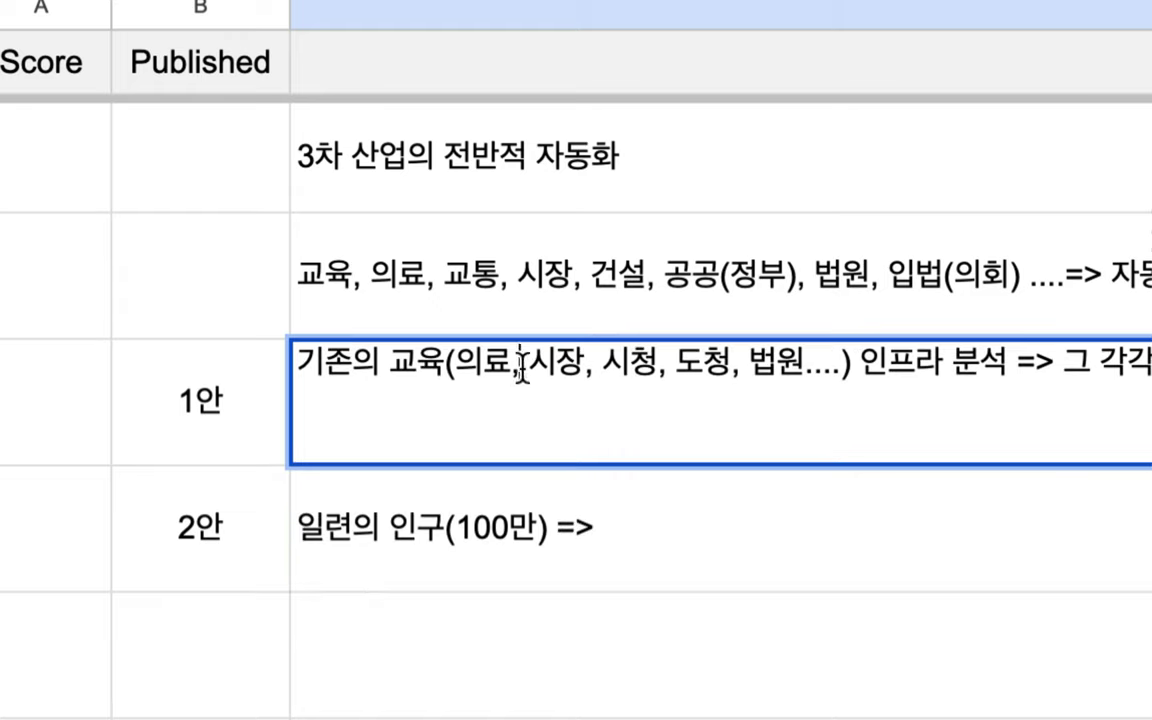
drag(521, 362, 768, 374)
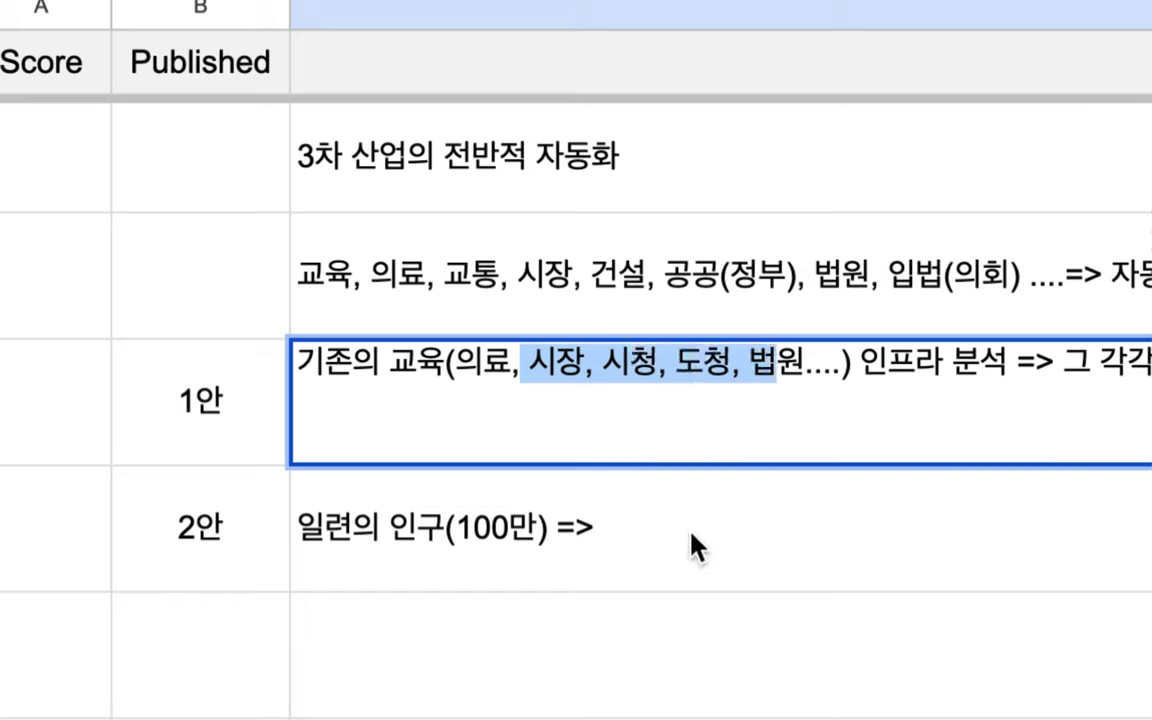
double_click(694, 545)
text(백지 )
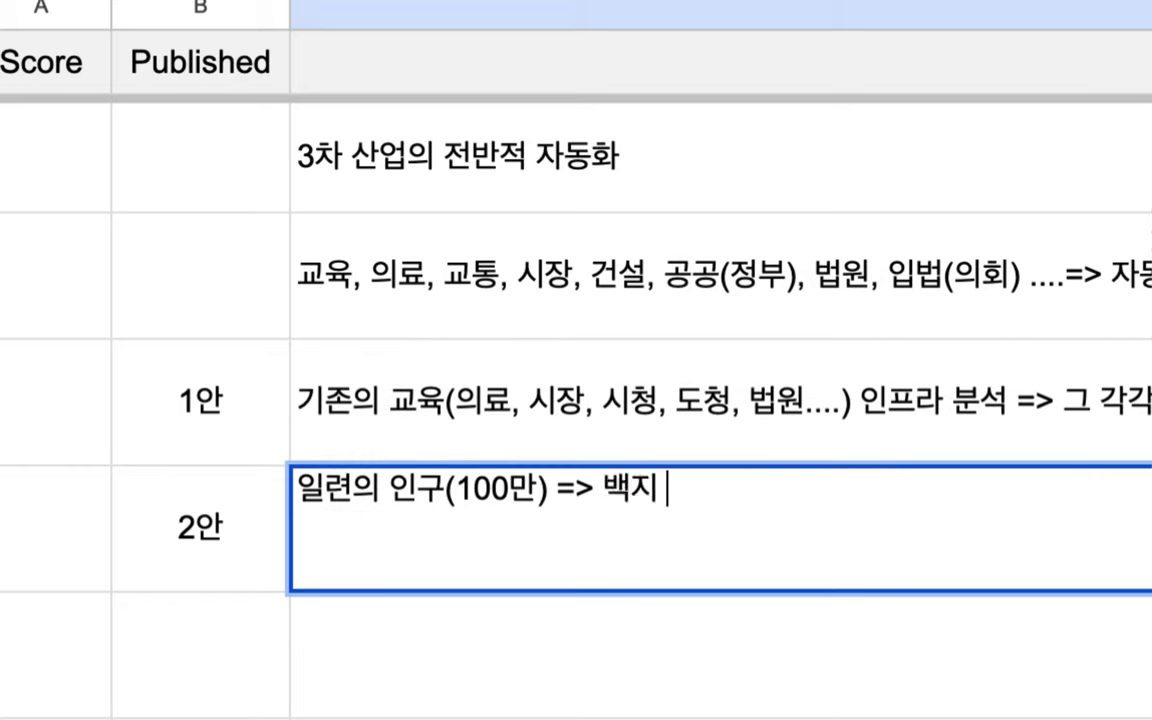
text(상태에서 새)
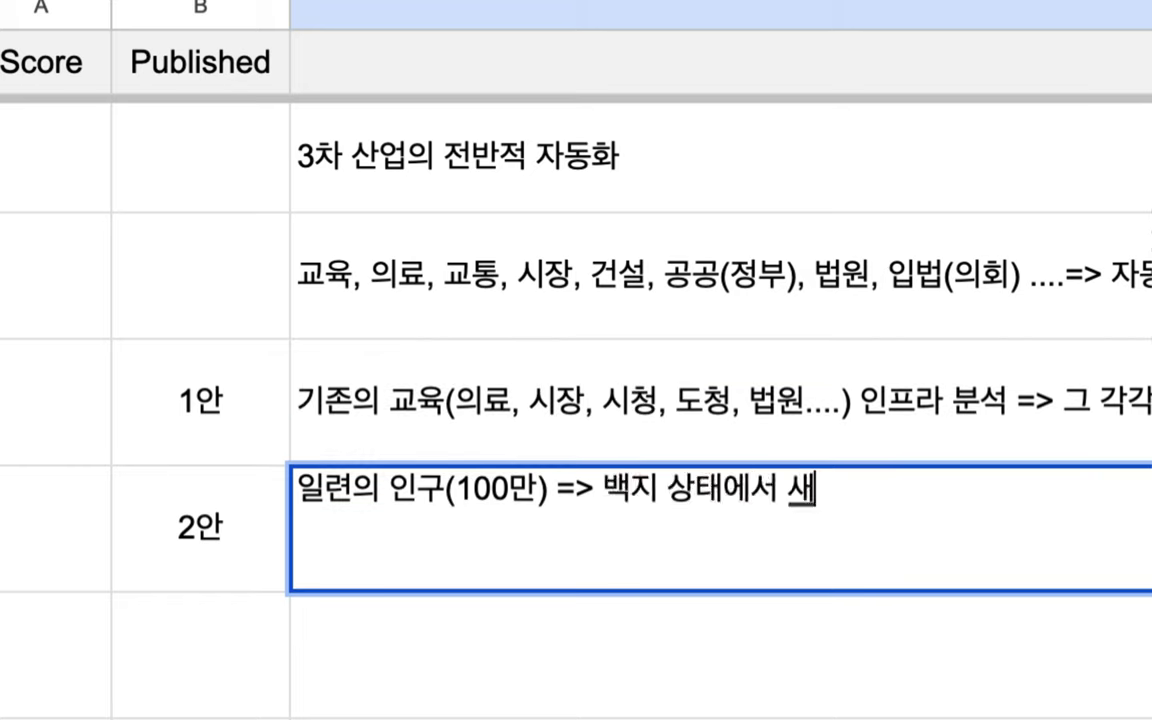
text(로 설계)
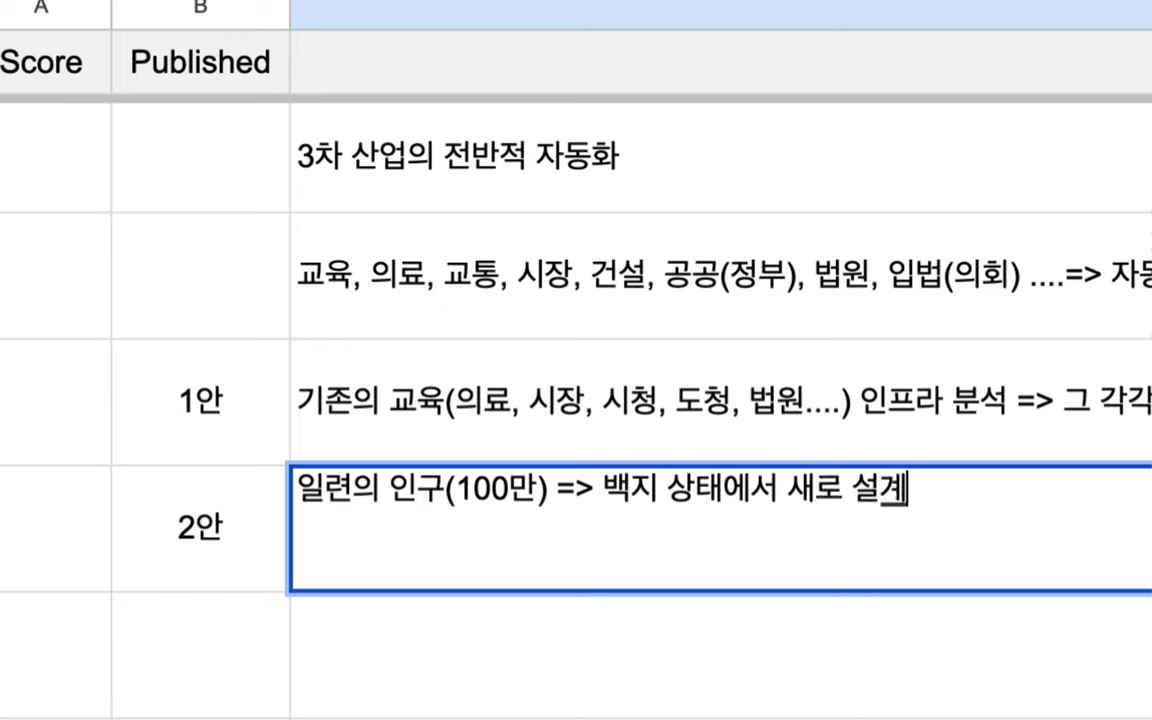
Compare the institution list in the 1안 entry with the from-scratch redesign wording in the 2안 entry.
double_click(635, 412)
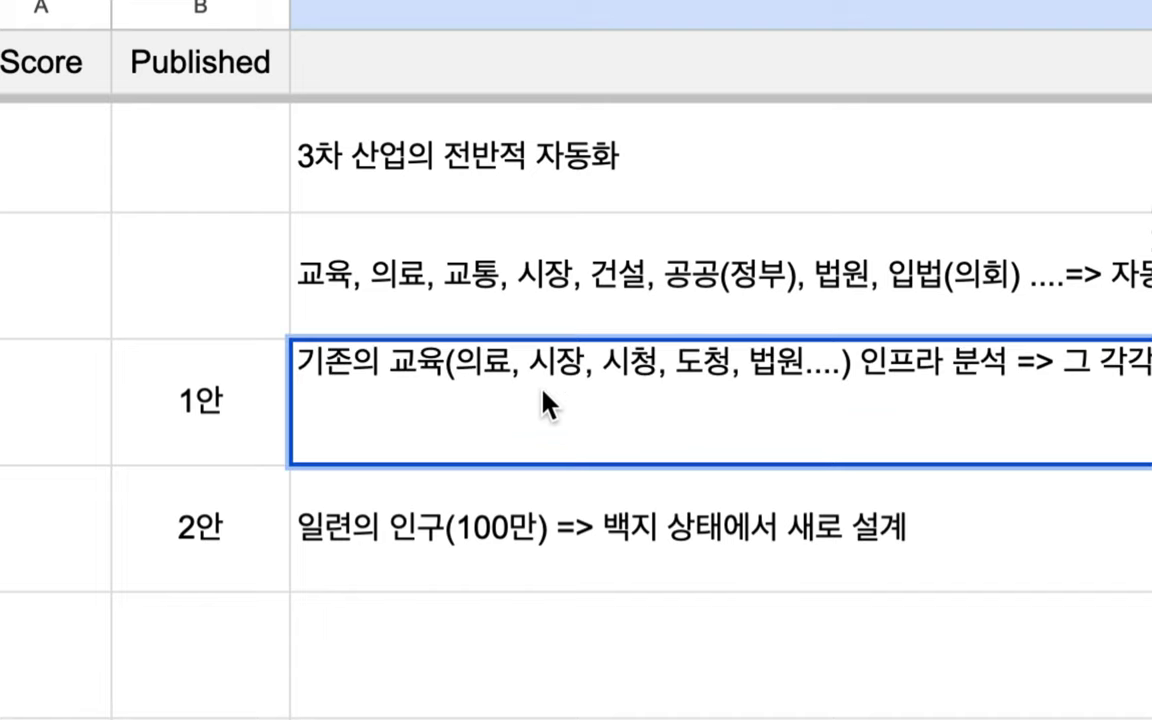
drag(457, 366, 824, 358)
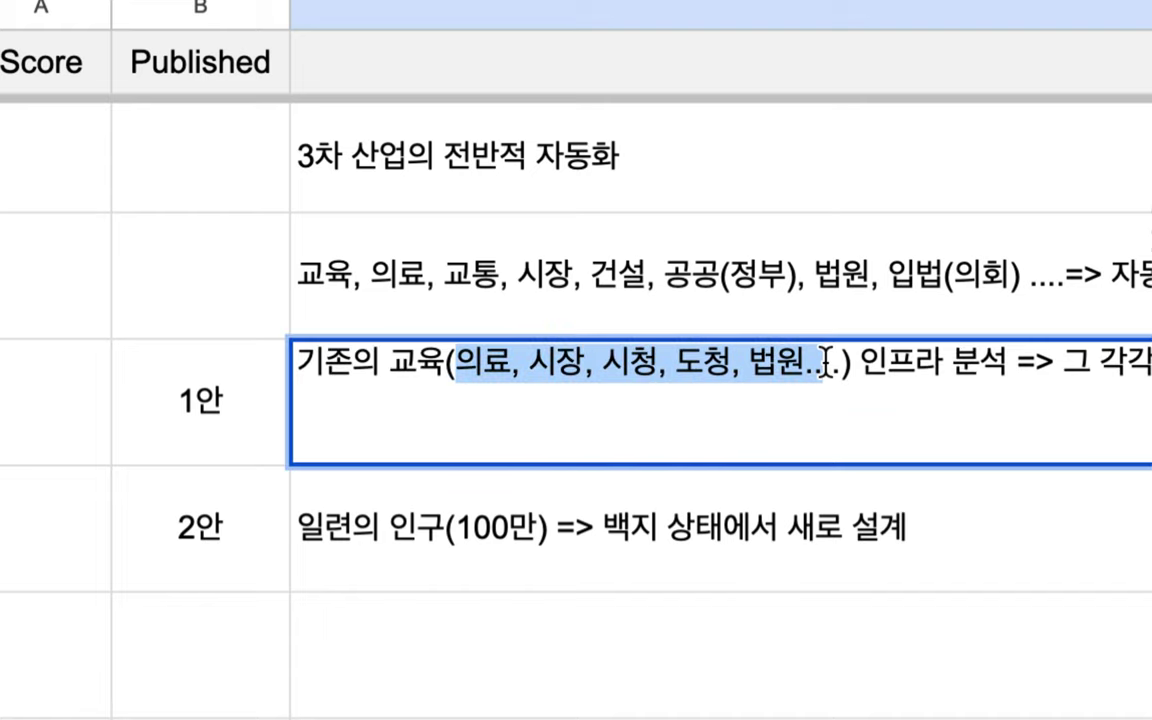
click(653, 548)
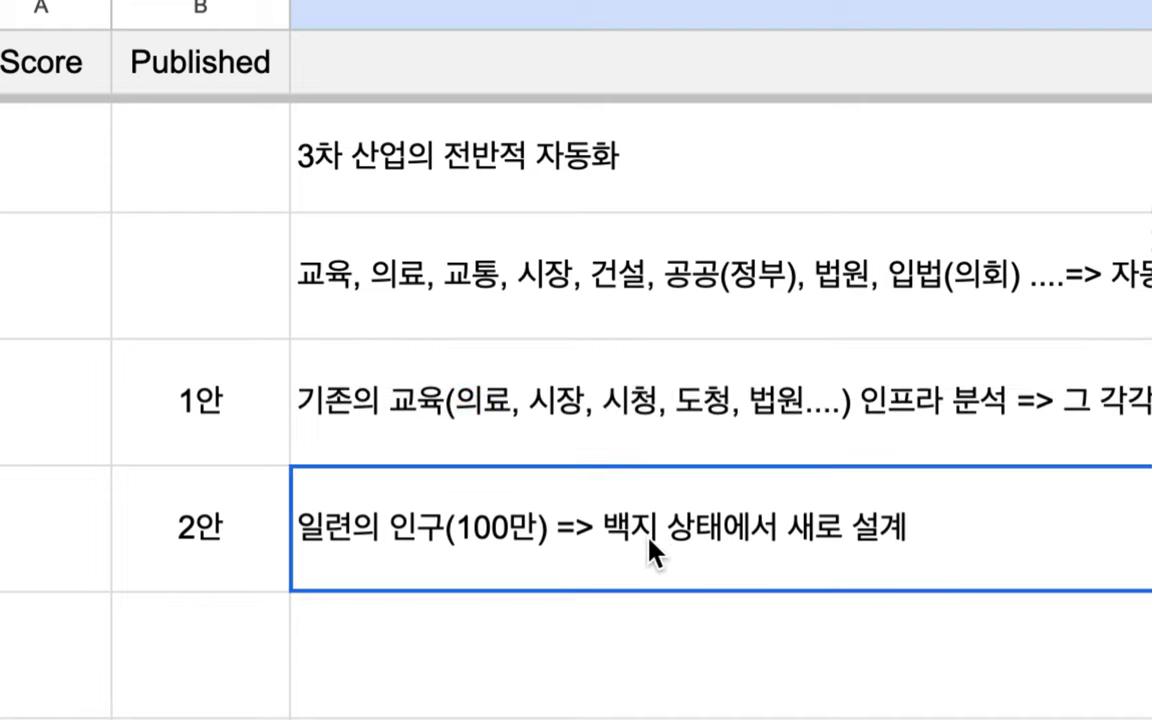
double_click(653, 548)
drag(603, 490, 918, 501)
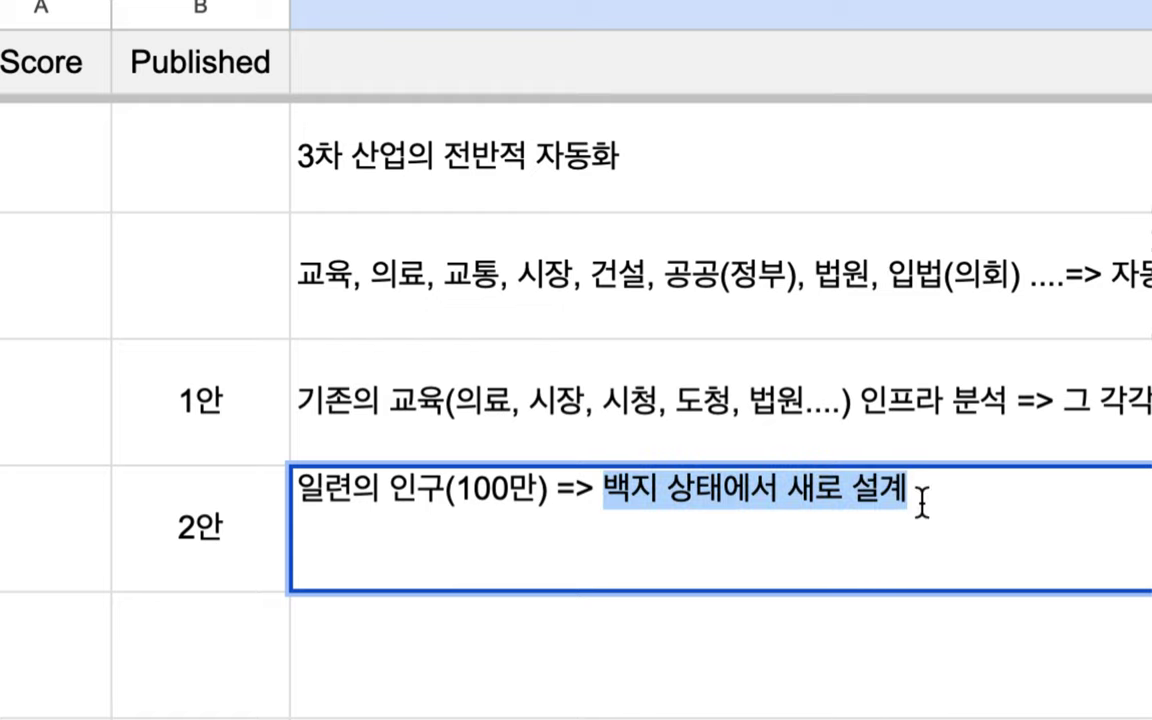
click(782, 435)
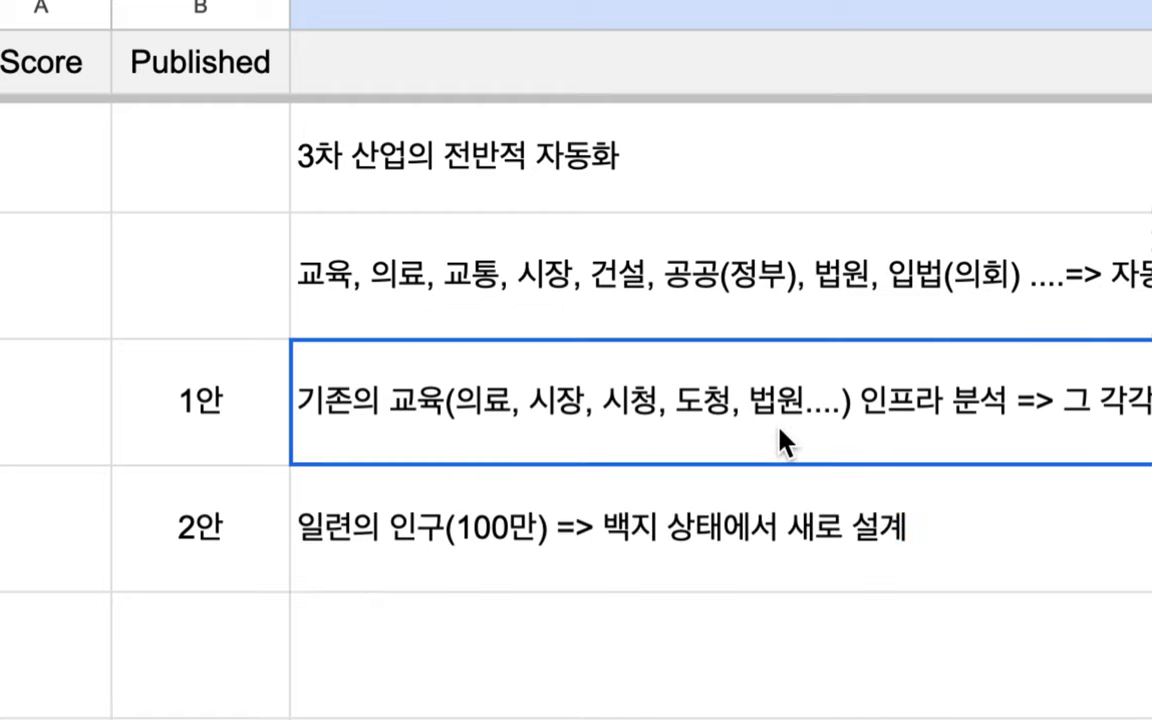
click(482, 530)
drag(290, 518, 405, 528)
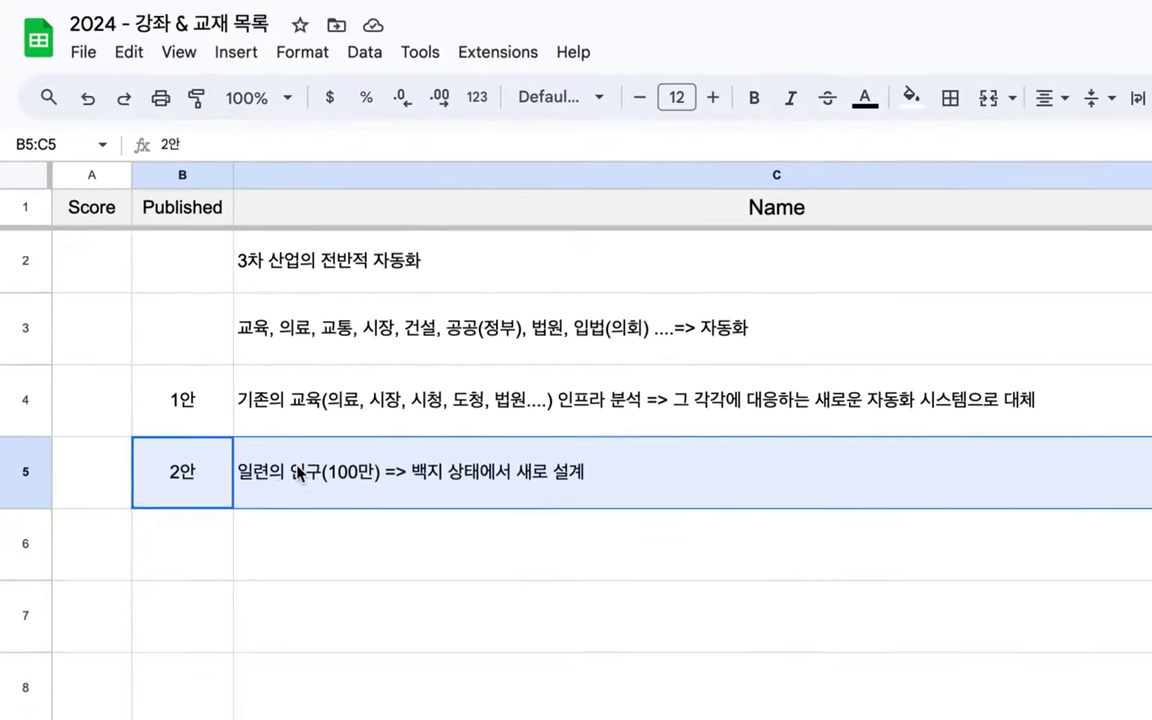
Clear the contents of cells B2 through C5.
click(205, 193)
drag(183, 278, 245, 445)
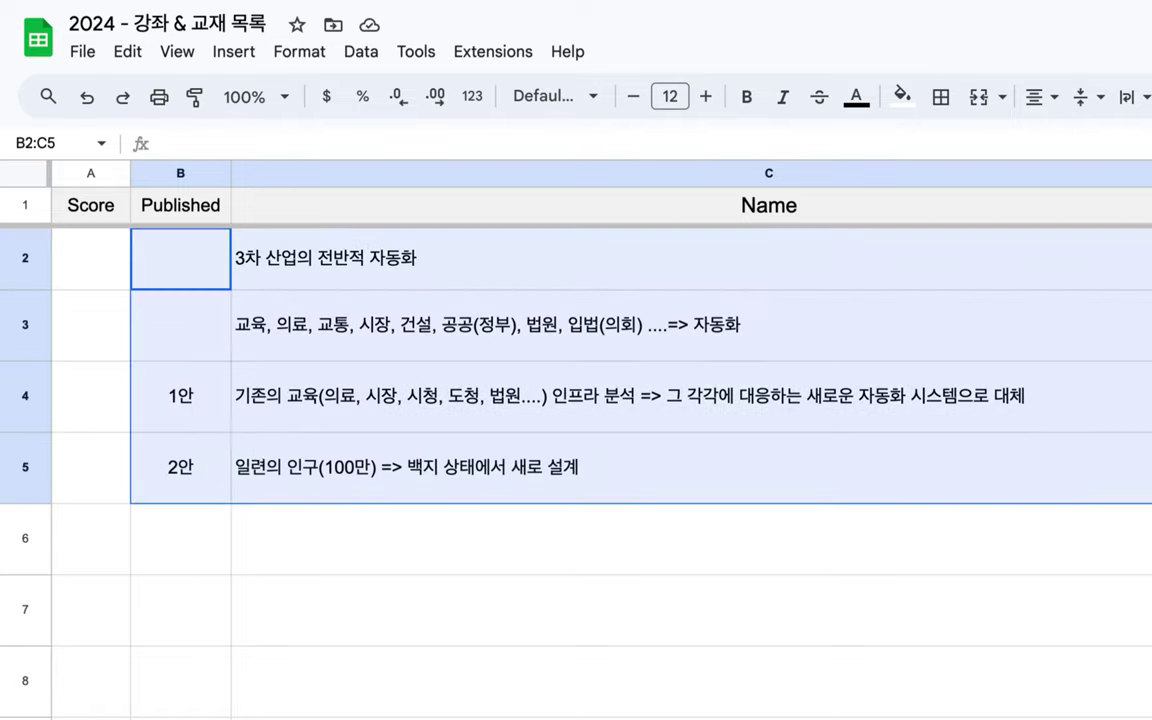
key(Delete)
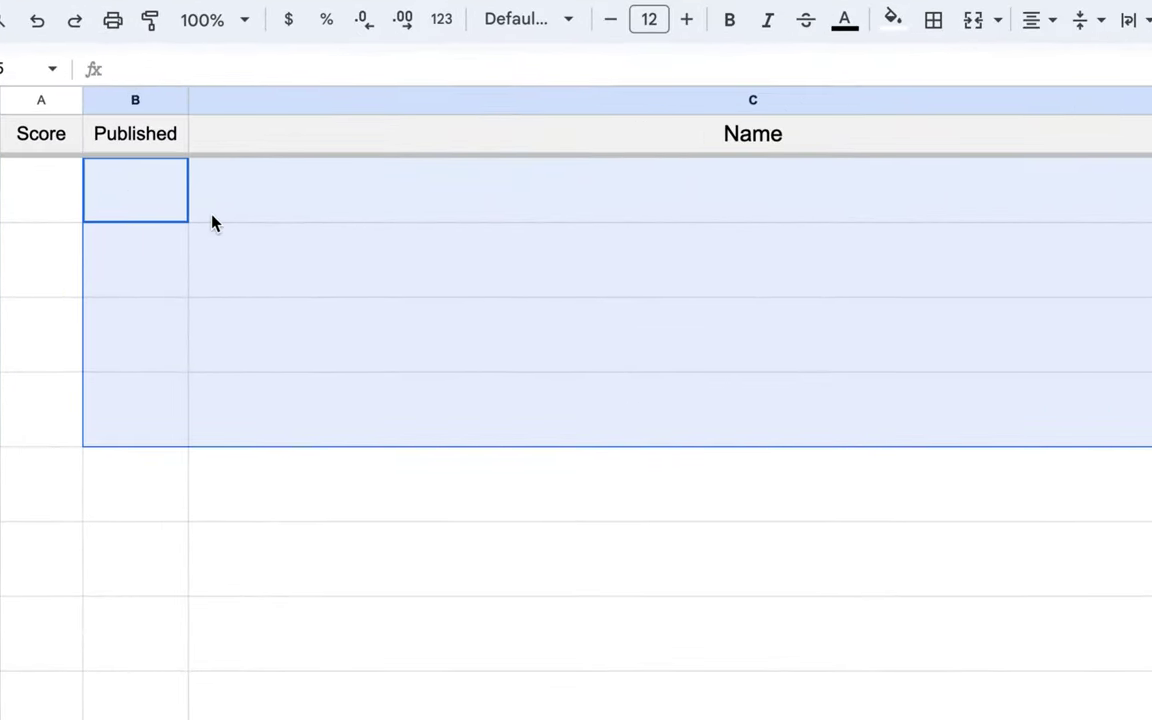
Enter "제주도 대정읍 1천만 평" in the first Name cell, C2.
click(251, 270)
text(제주도)
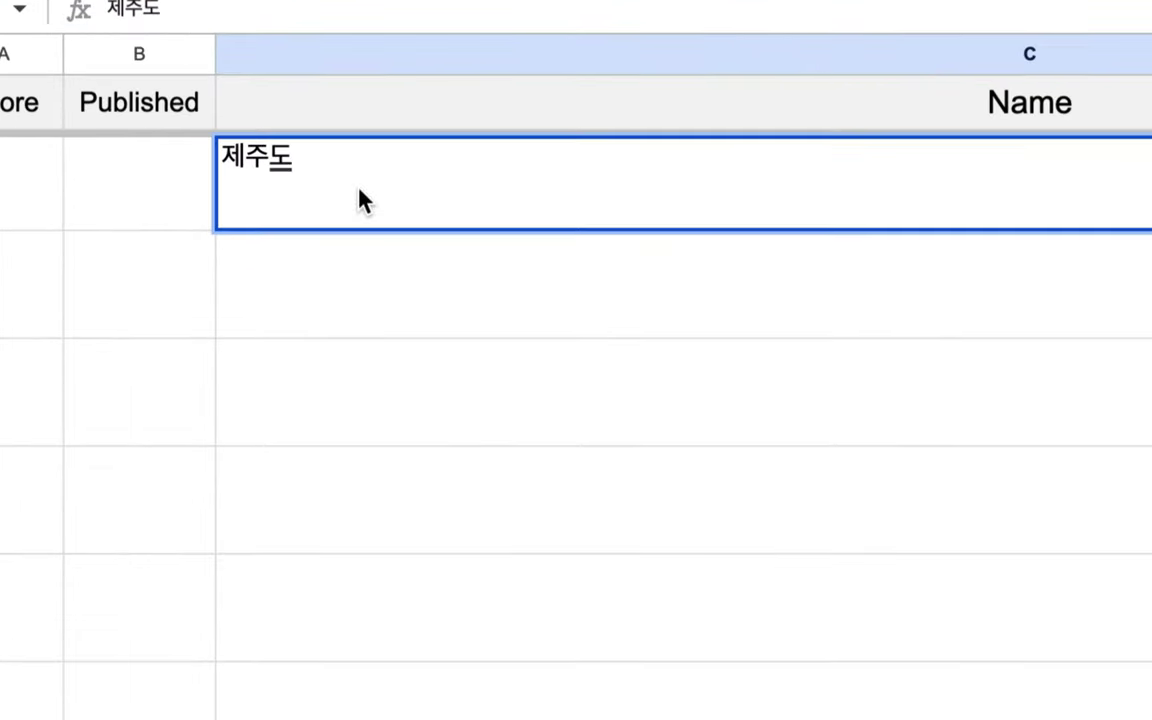
text( 대정읍)
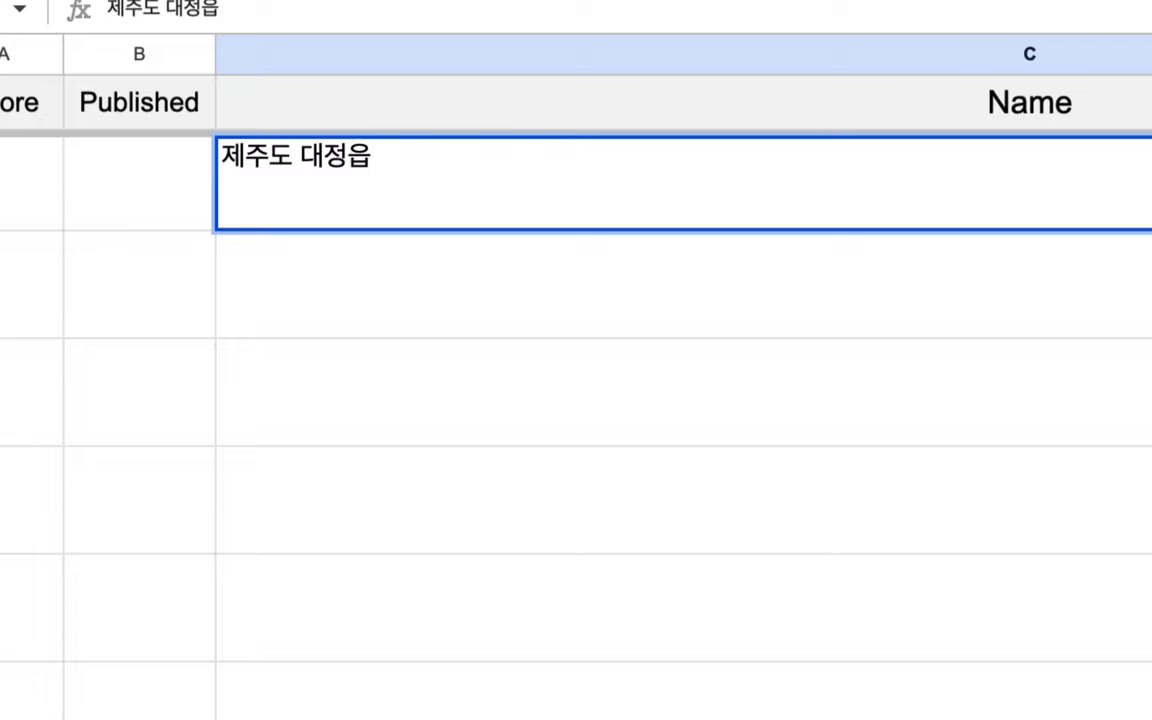
text( 1)
text(천만 평)
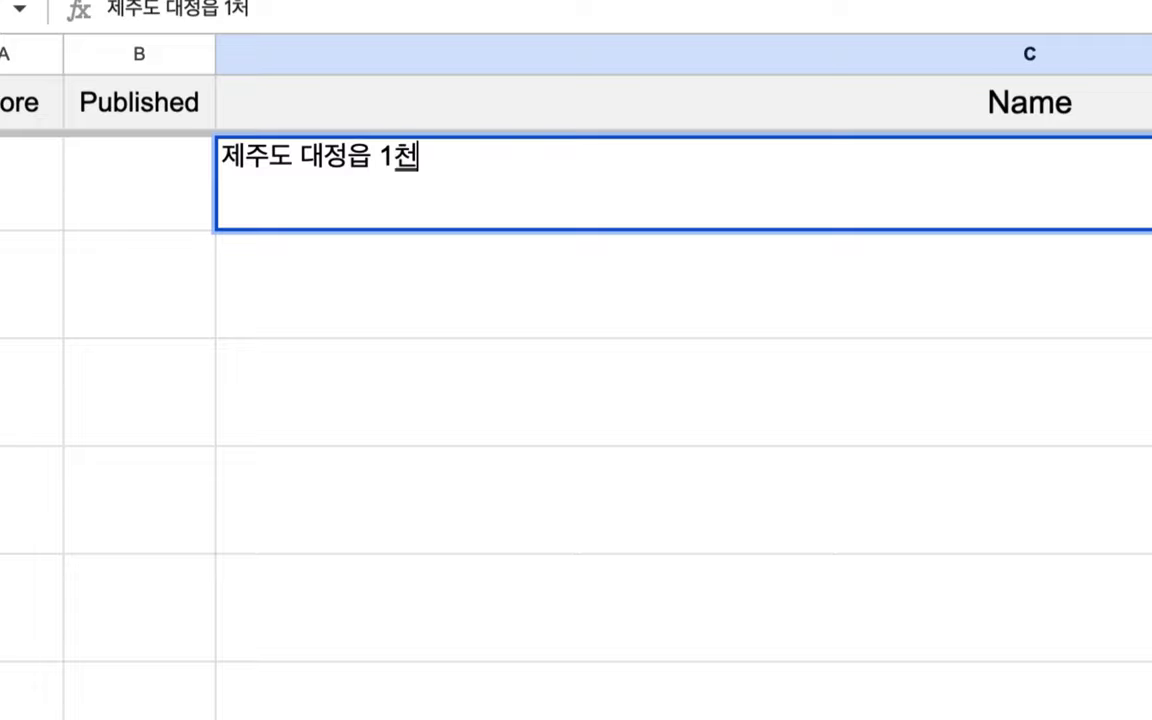
Append the parenthetical "(알뜨르 비행장 = 일제시대 일본군 비행장" to the text in C2, leaving the bracket open.
text(()
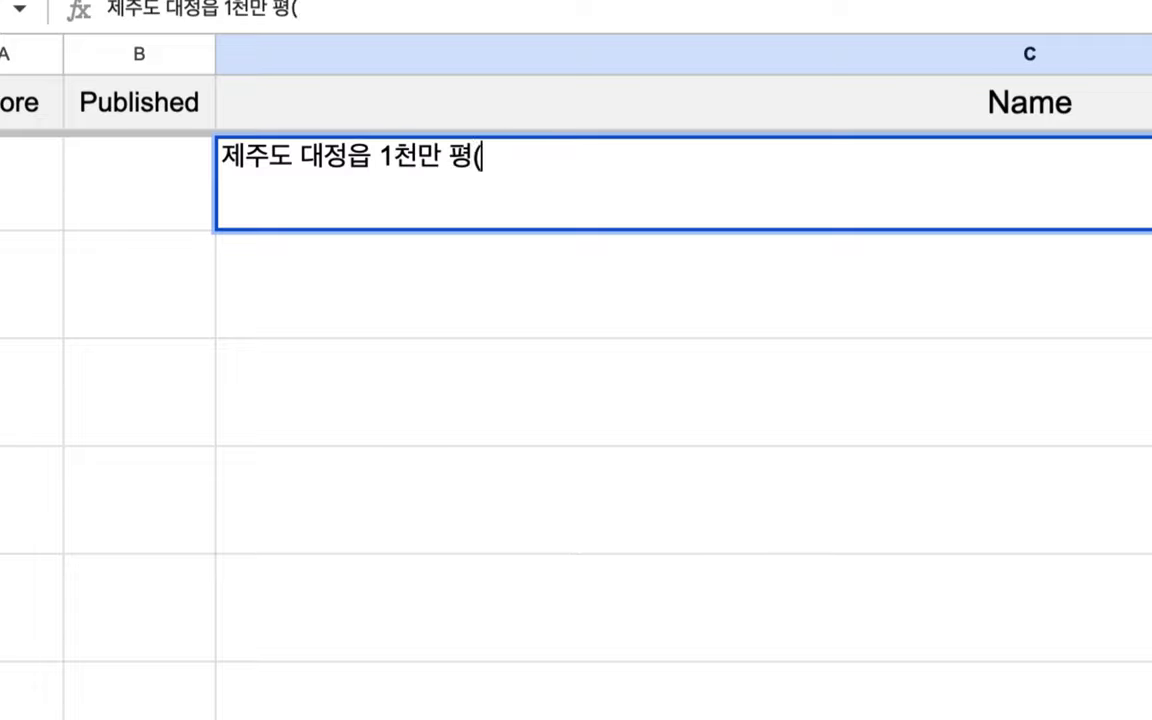
text(알뜨르 )
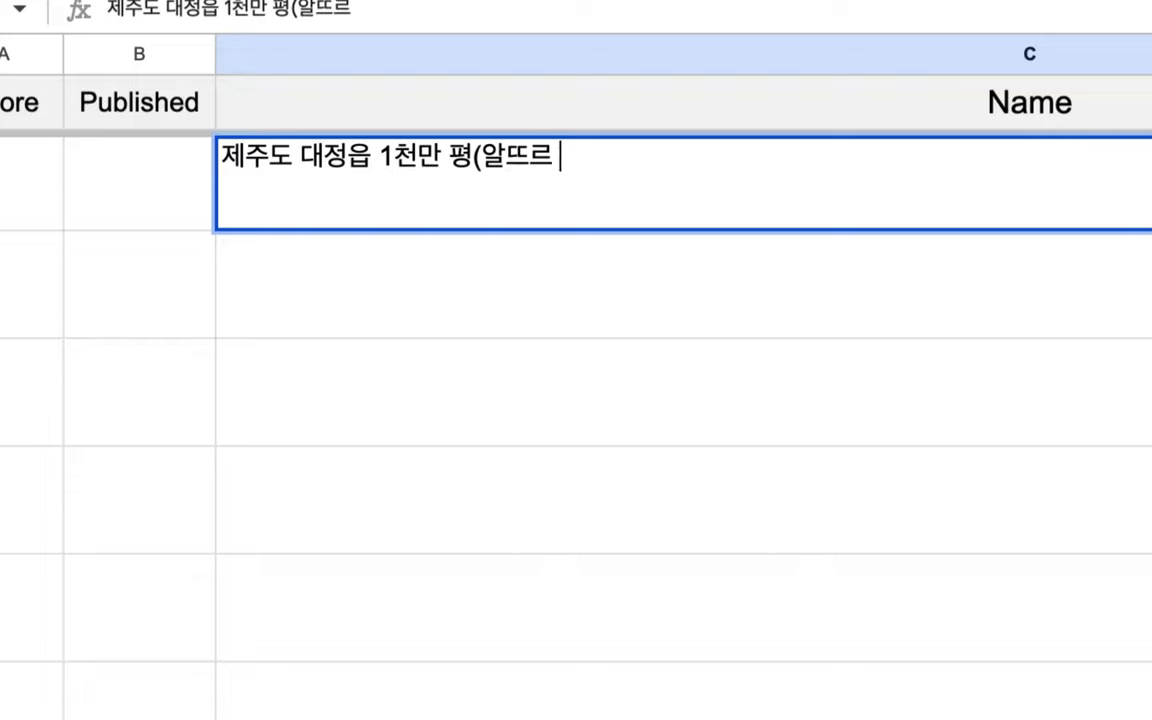
text(비애ㄹ)
key(BackSpace)
key(BackSpace)
key(BackSpace)
text(행장)
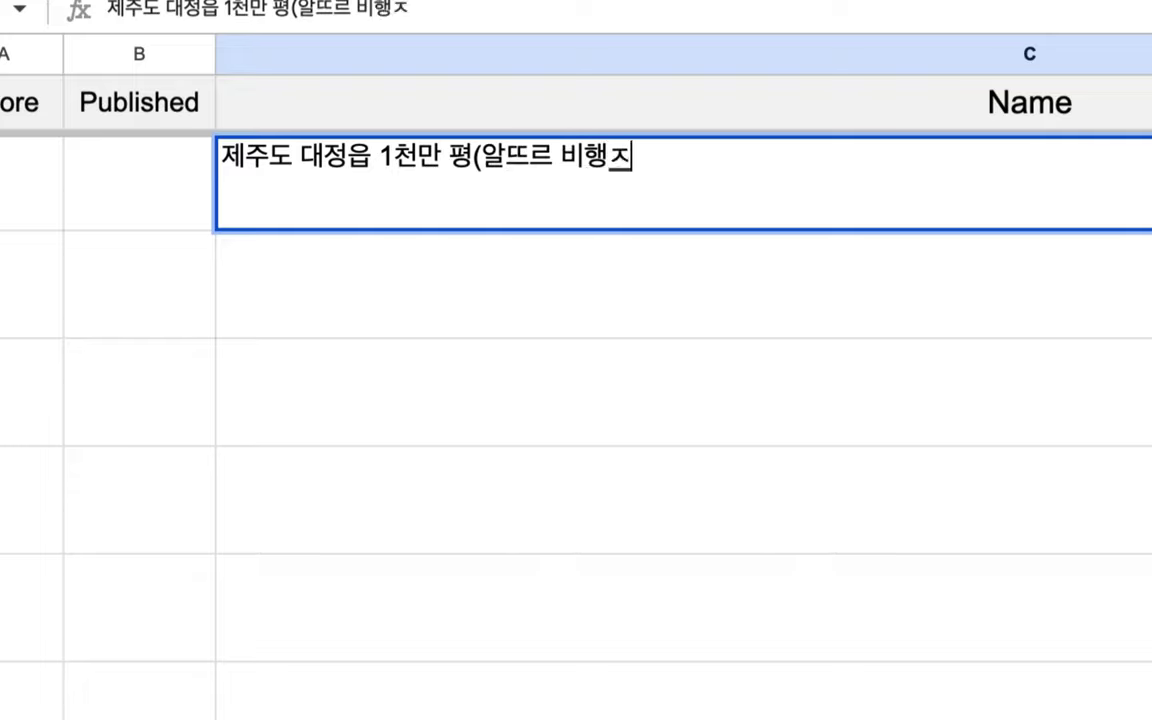
text( = 일제시대)
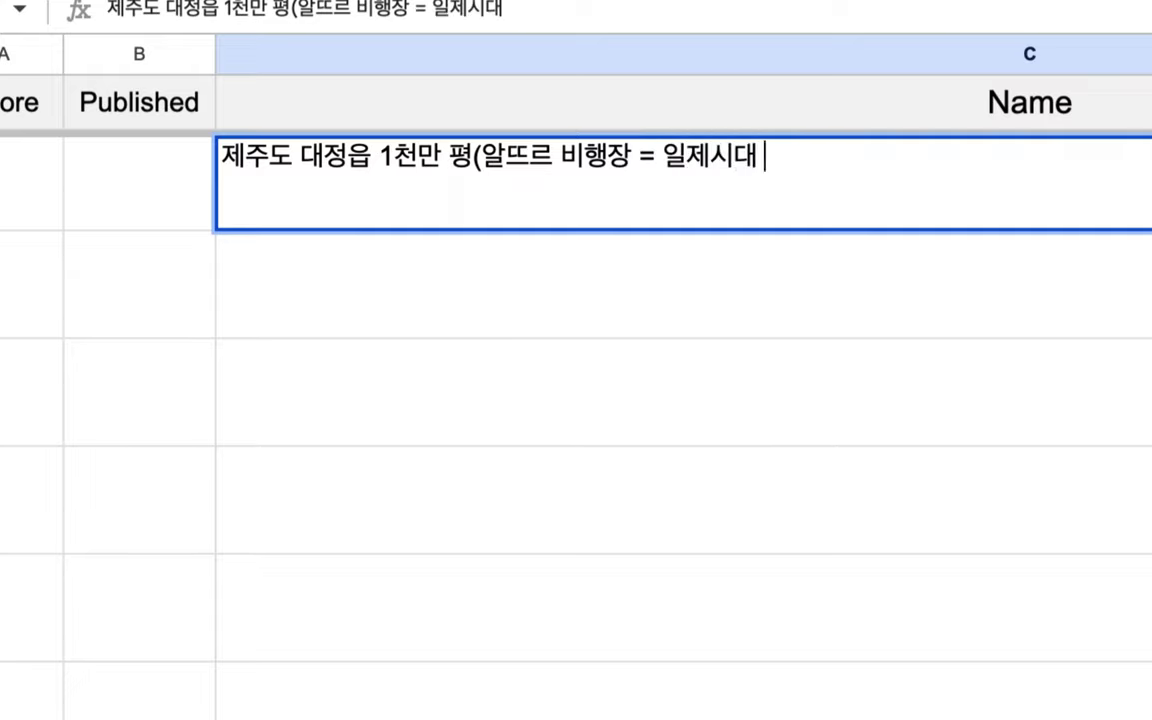
text( 일본군 비행지)
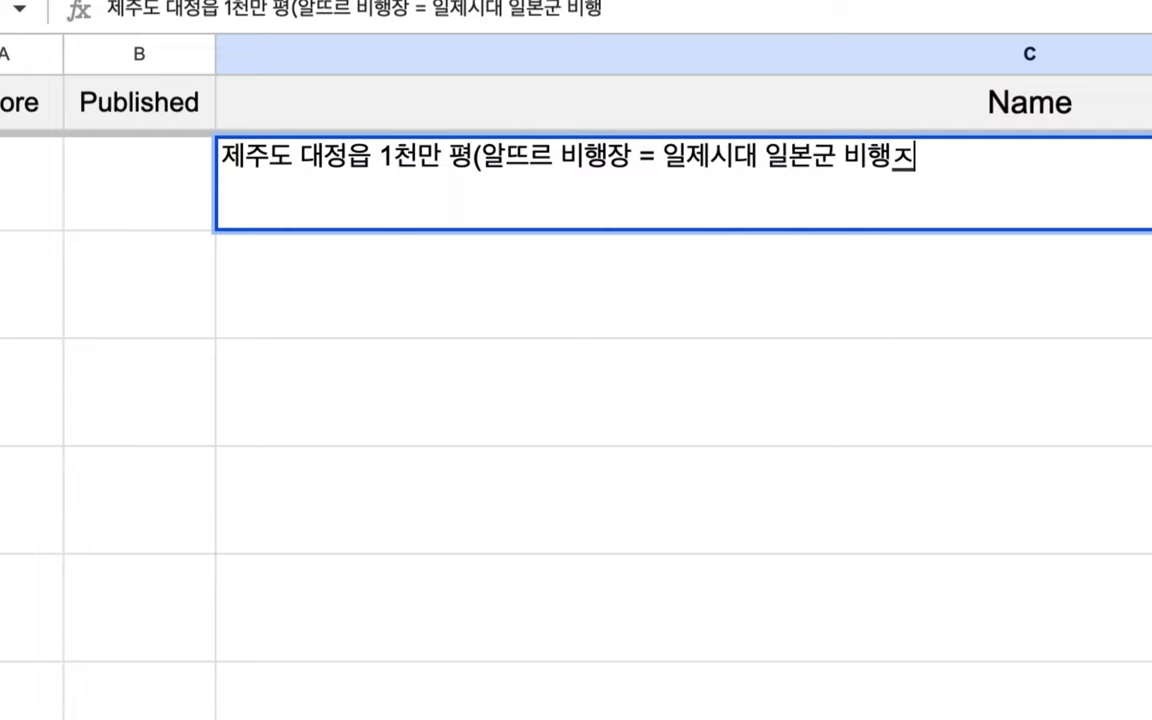
key(BackSpace)
text(장)
Correct the land area in the C2 text to "1백만 평".
drag(686, 155, 898, 158)
drag(390, 158, 466, 160)
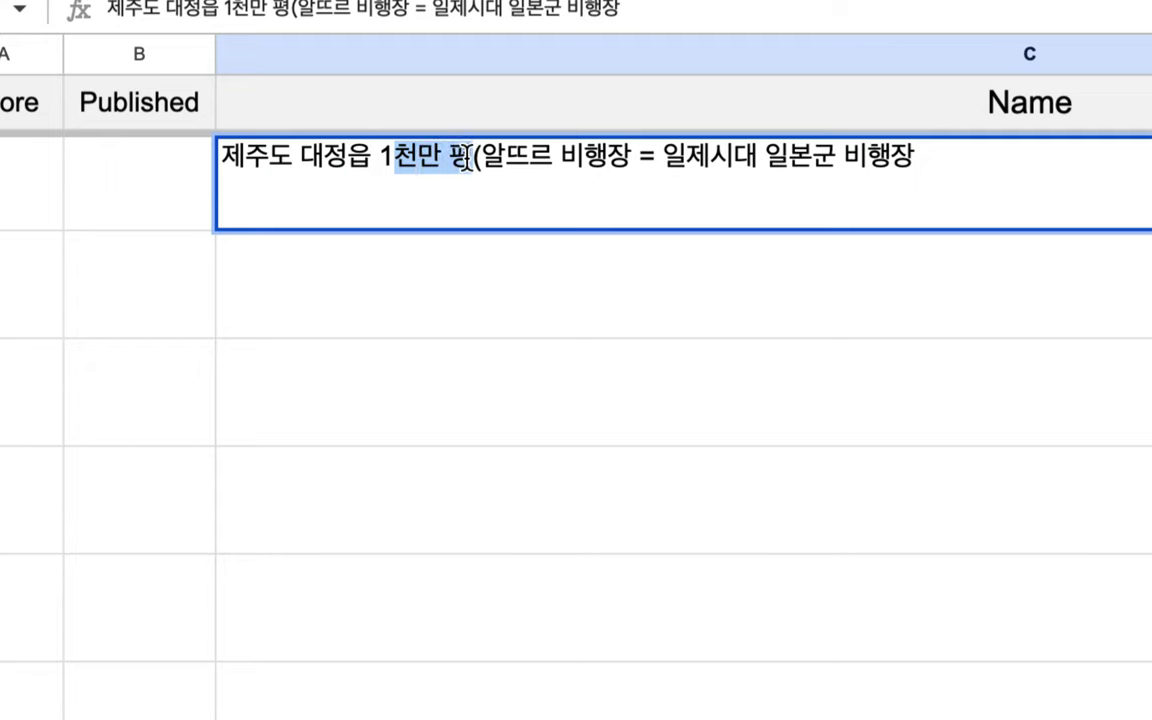
click(418, 156)
key(BackSpace)
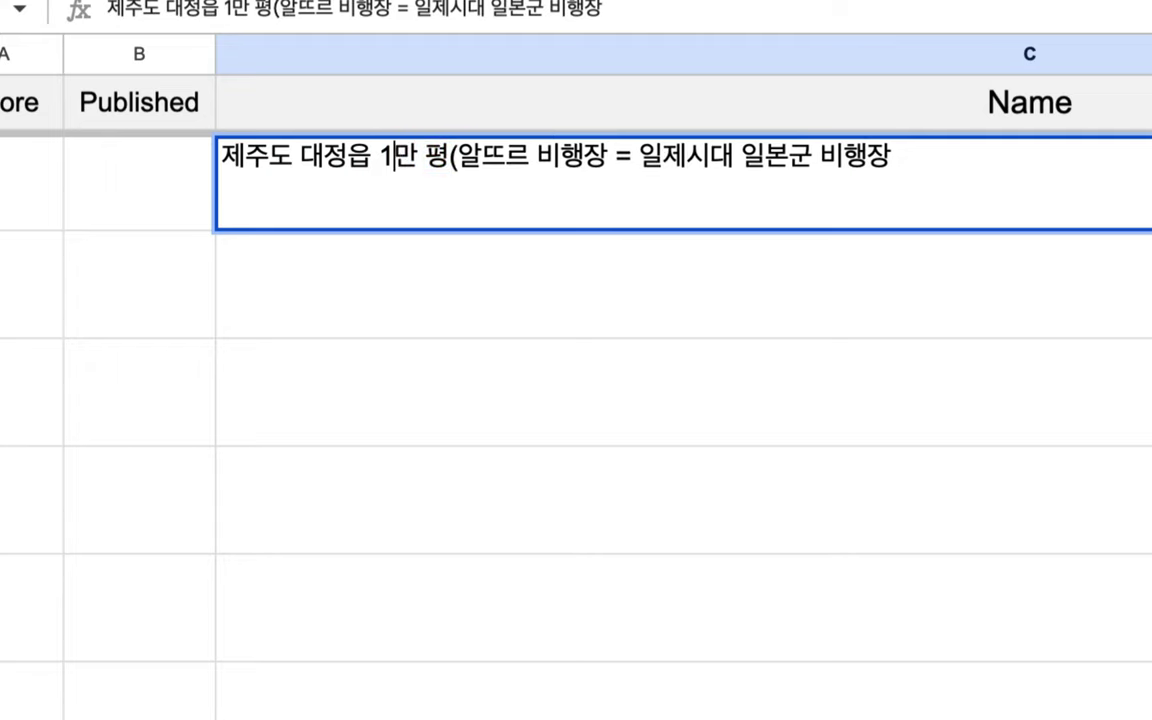
text(백)
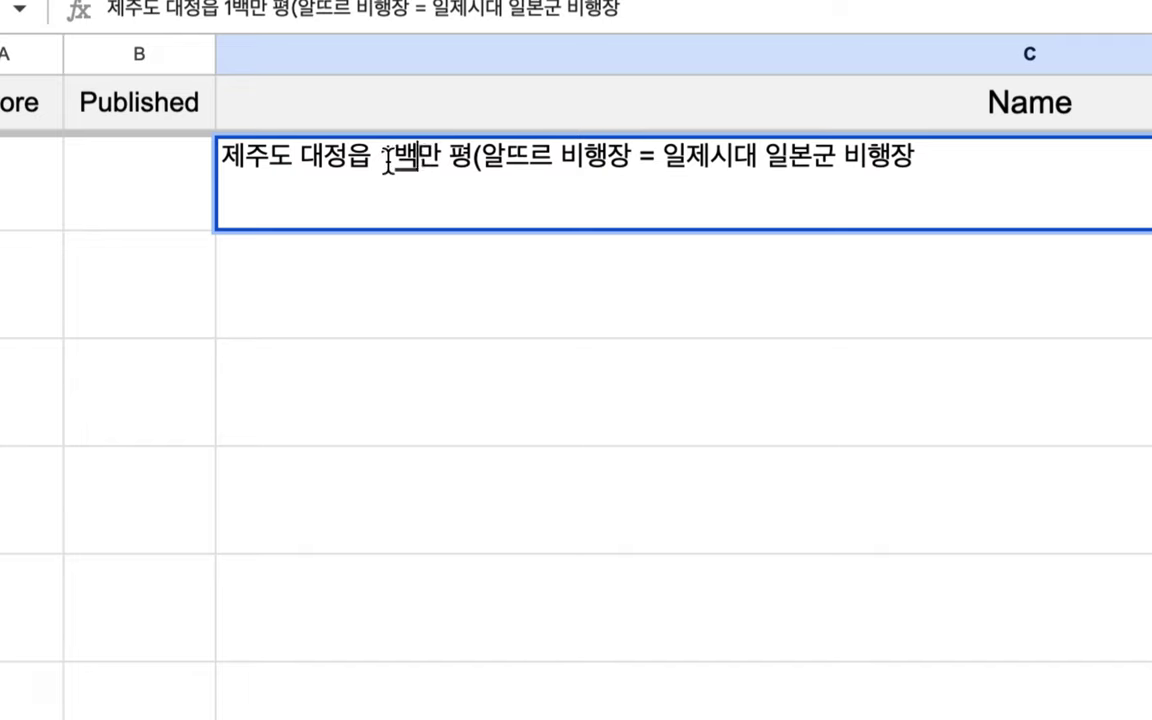
Close the parenthesis in C2 and append "=> 가상의 신도시 인구 10~20만 명 =>".
click(959, 155)
text() => )
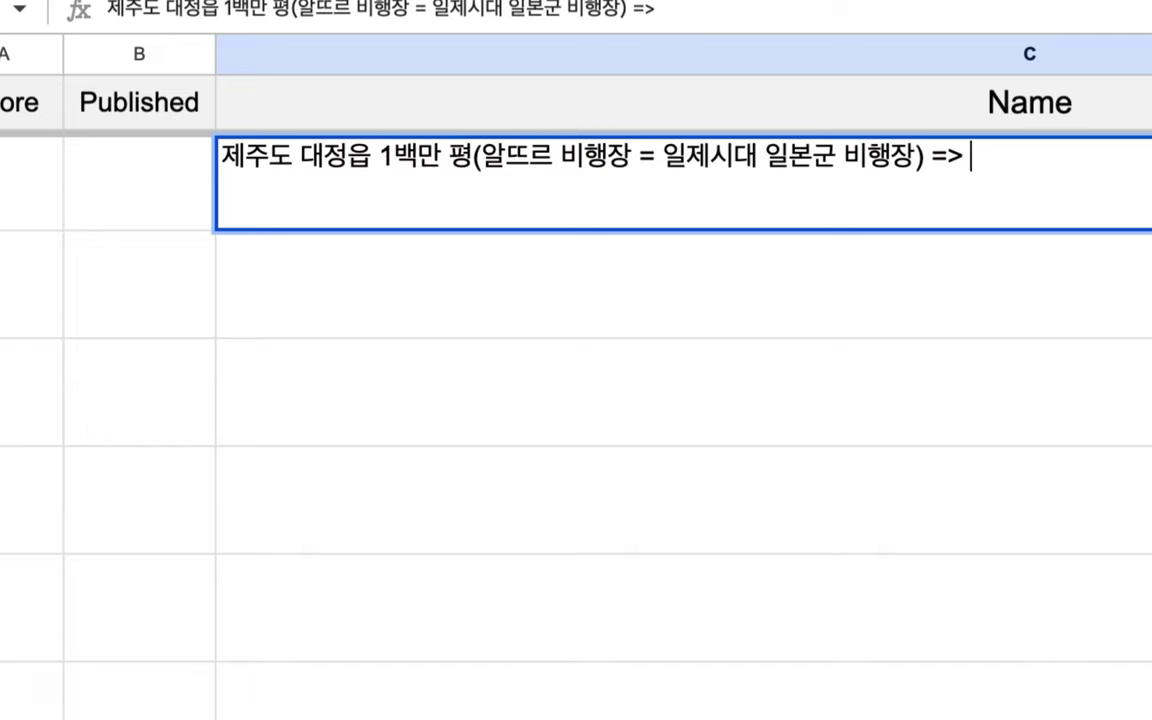
text(가상의 스신도시 인구 10~20)
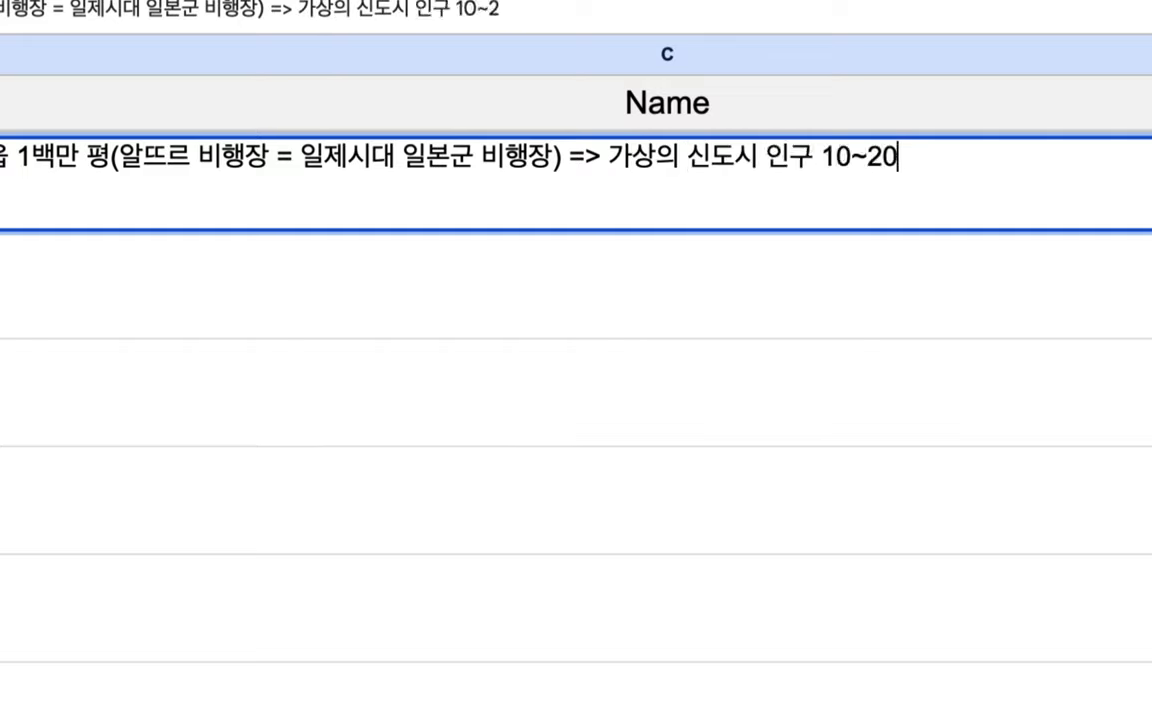
text(만 명)
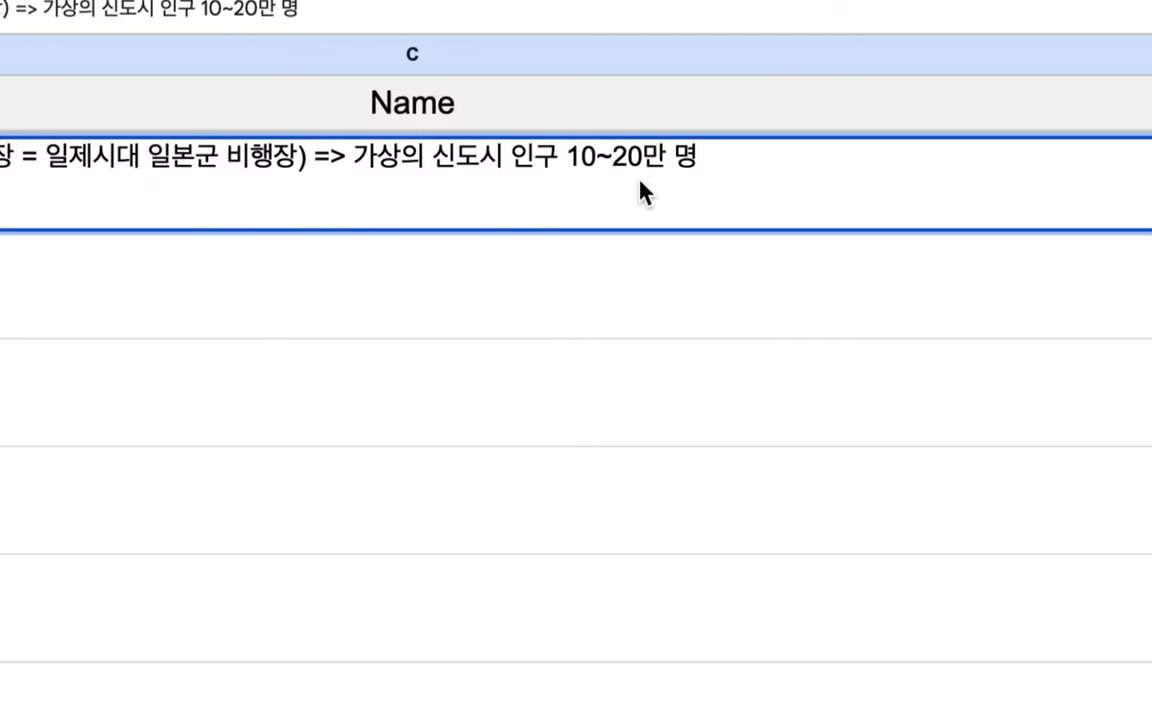
text( =>)
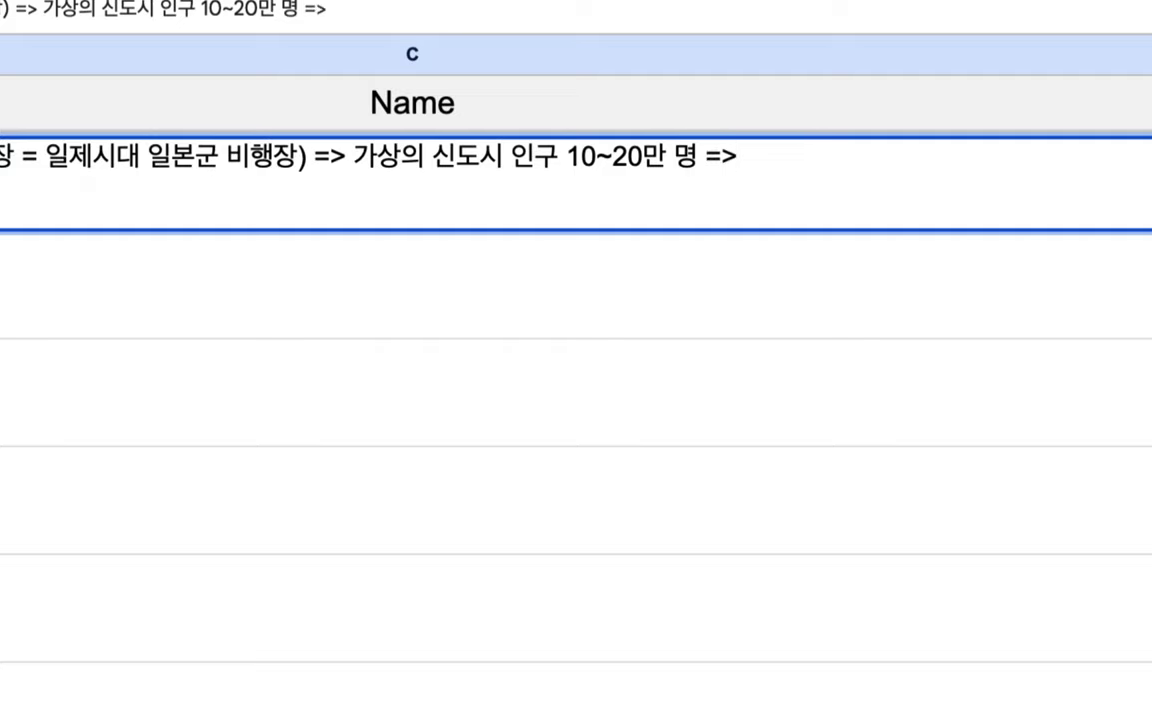
Append "모든 3차 산업을 자동화 도시를 설계" to the text in C2.
text(모든 )
text(3차 산업을)
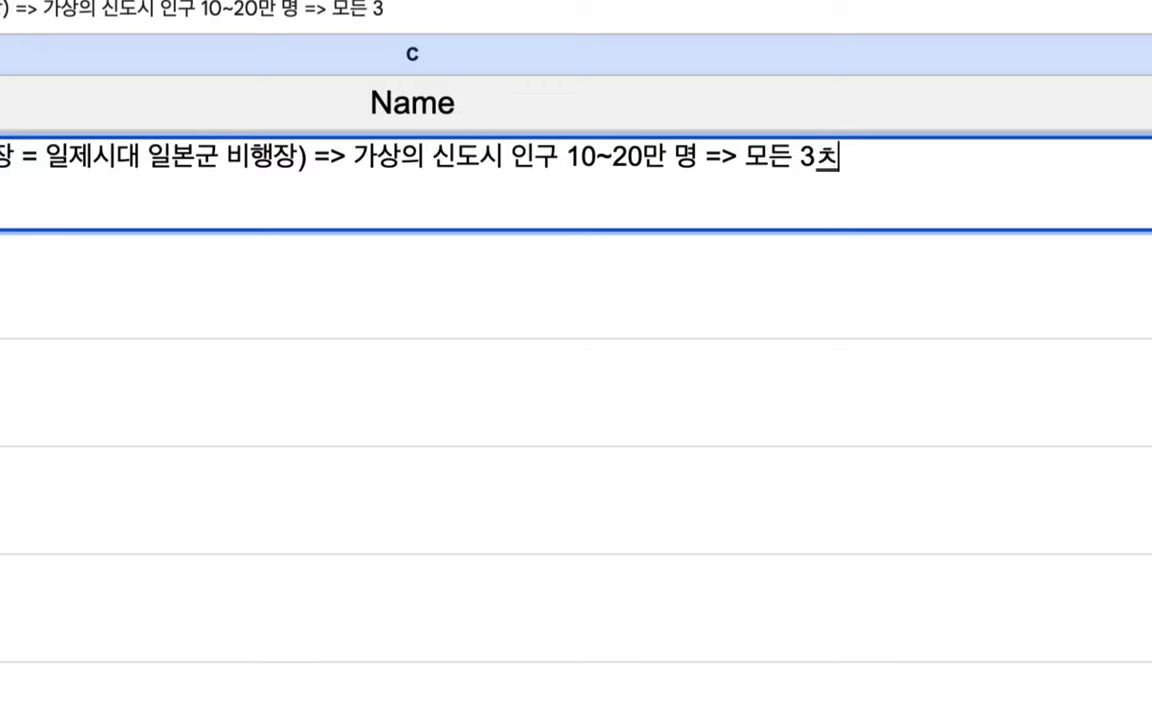
text( 자동화)
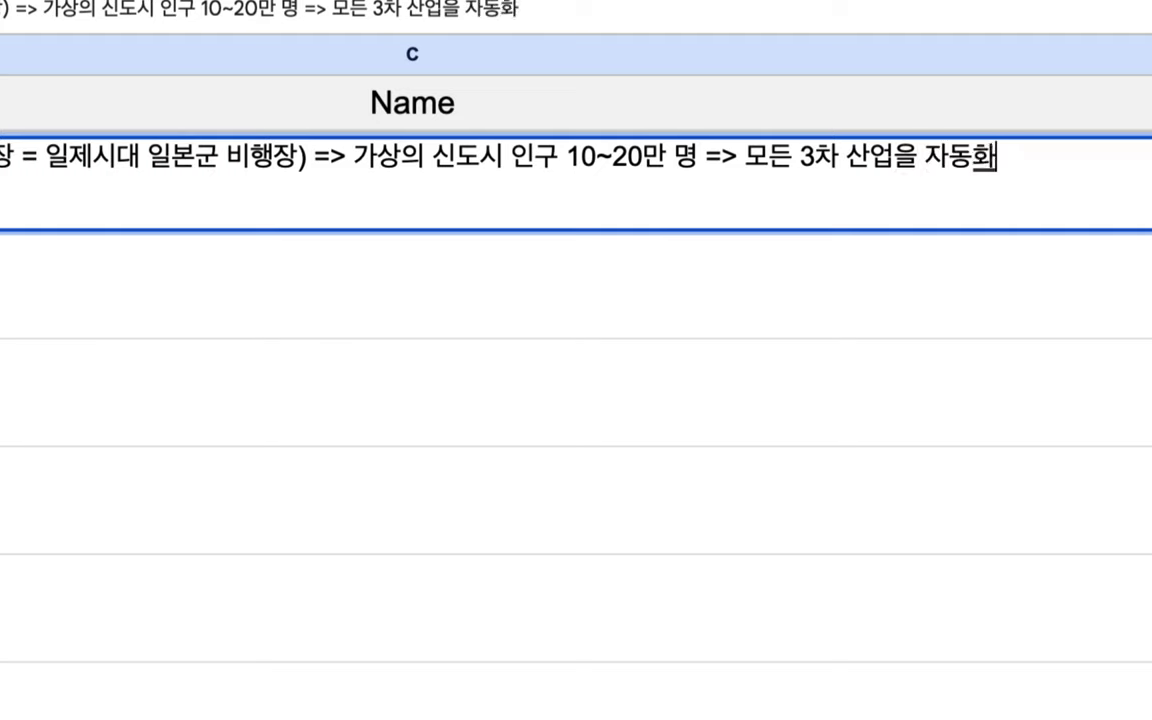
text( 도시ㅜ 설계)
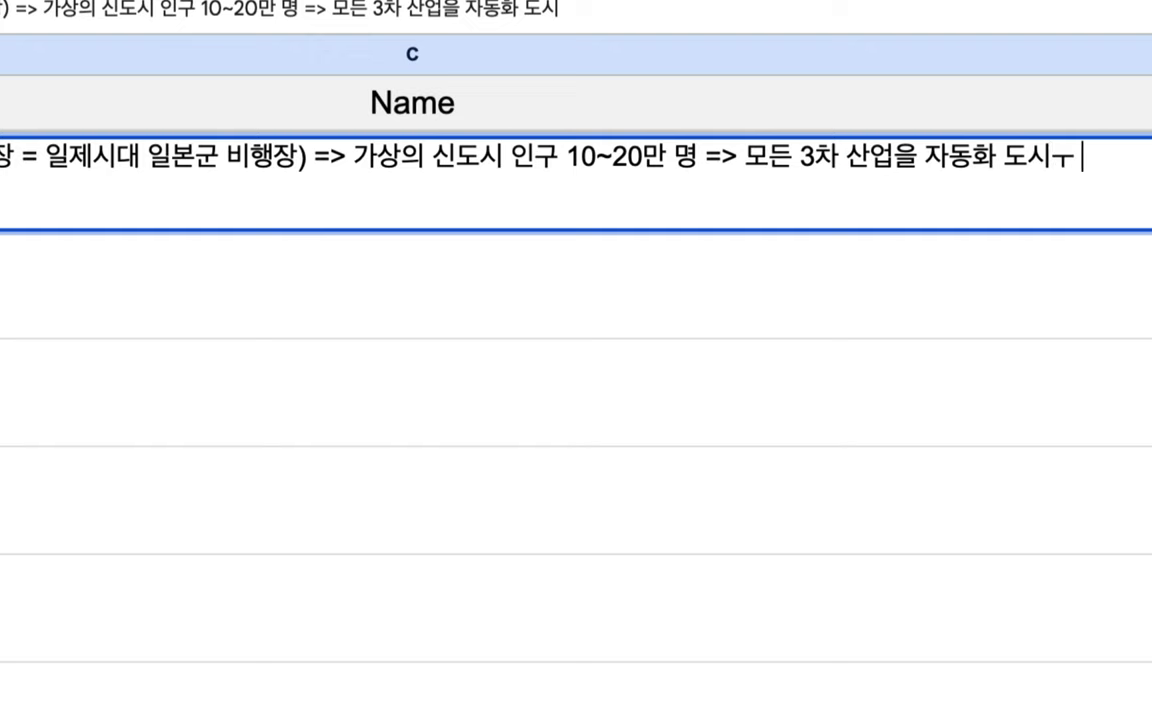
key(BackSpace)
key(BackSpace)
key(BackSpace)
key(BackSpace)
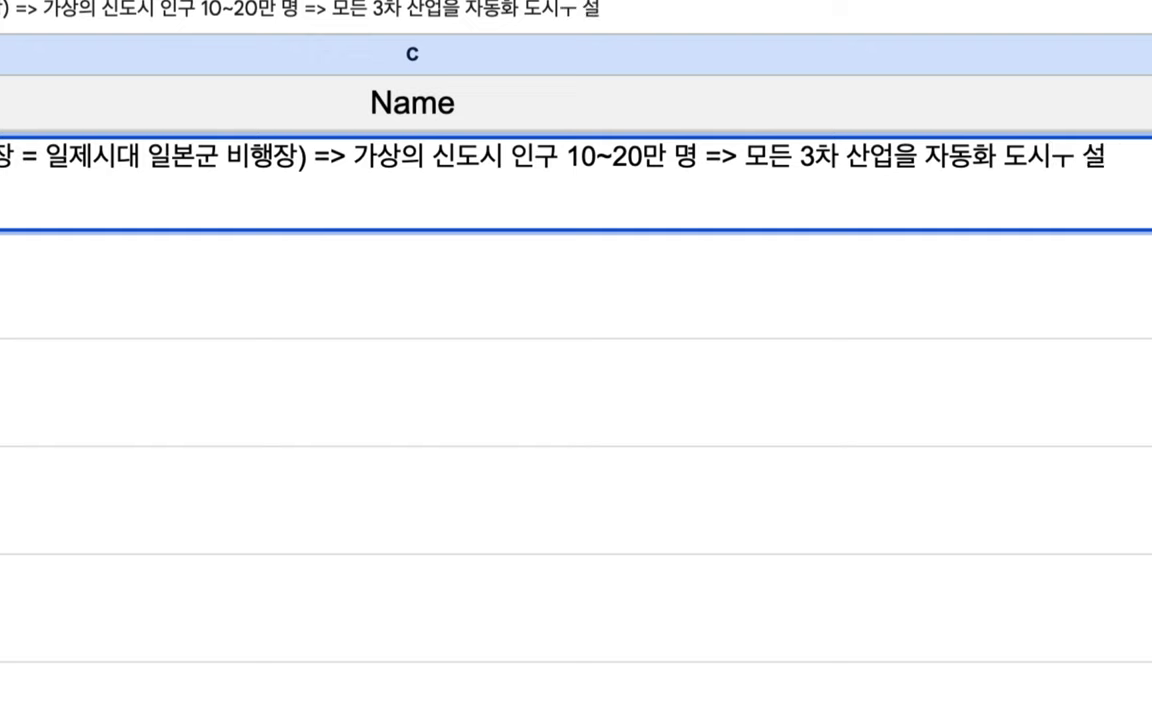
key(BackSpace)
text(를 셀계)
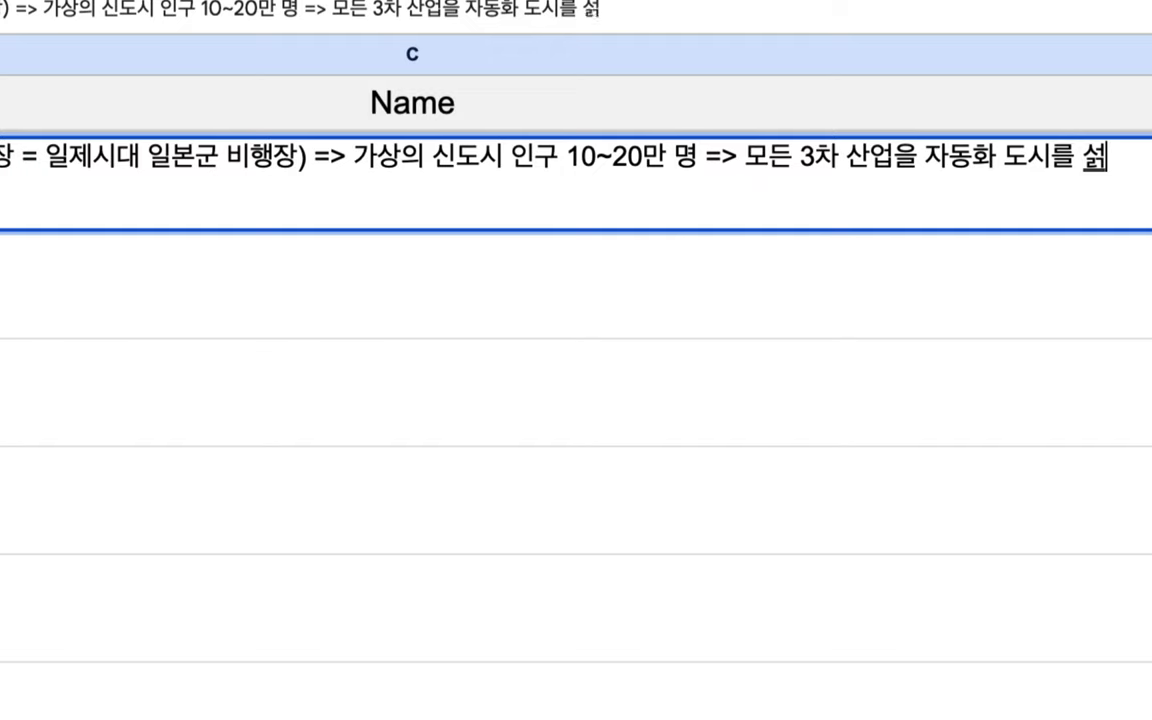
Continue the C2 text with "=> AI Agents =>".
scroll(1149, 195, right, 3)
text(=> AI)
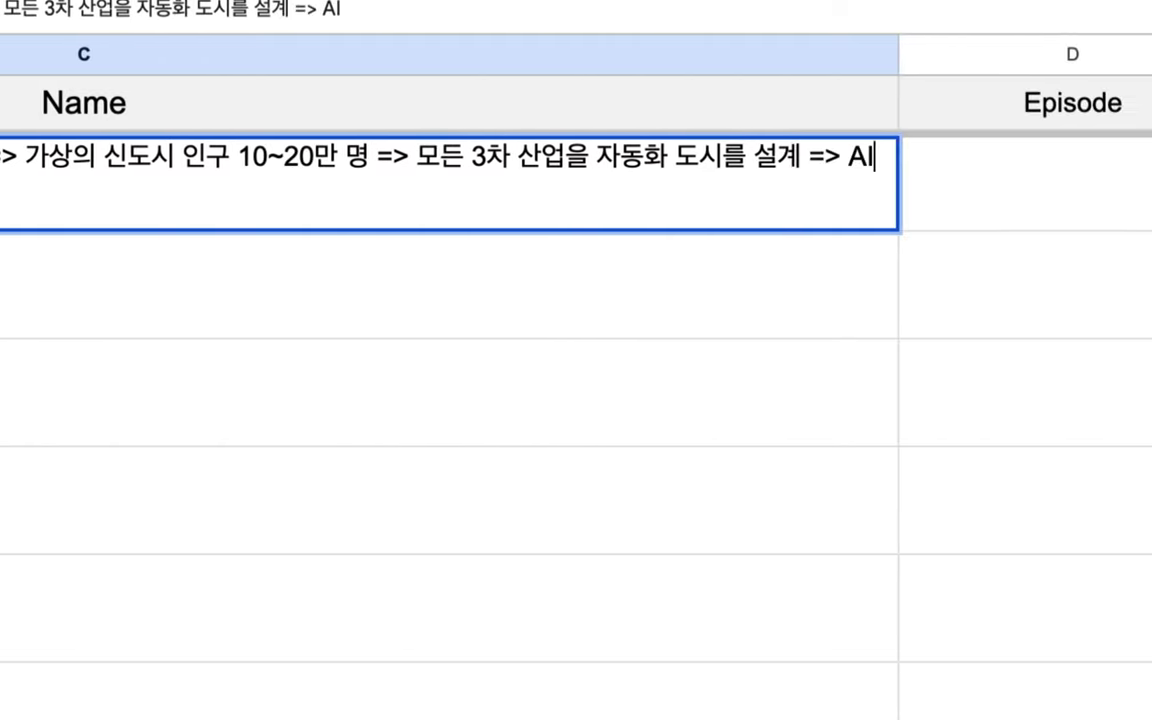
text( Agents)
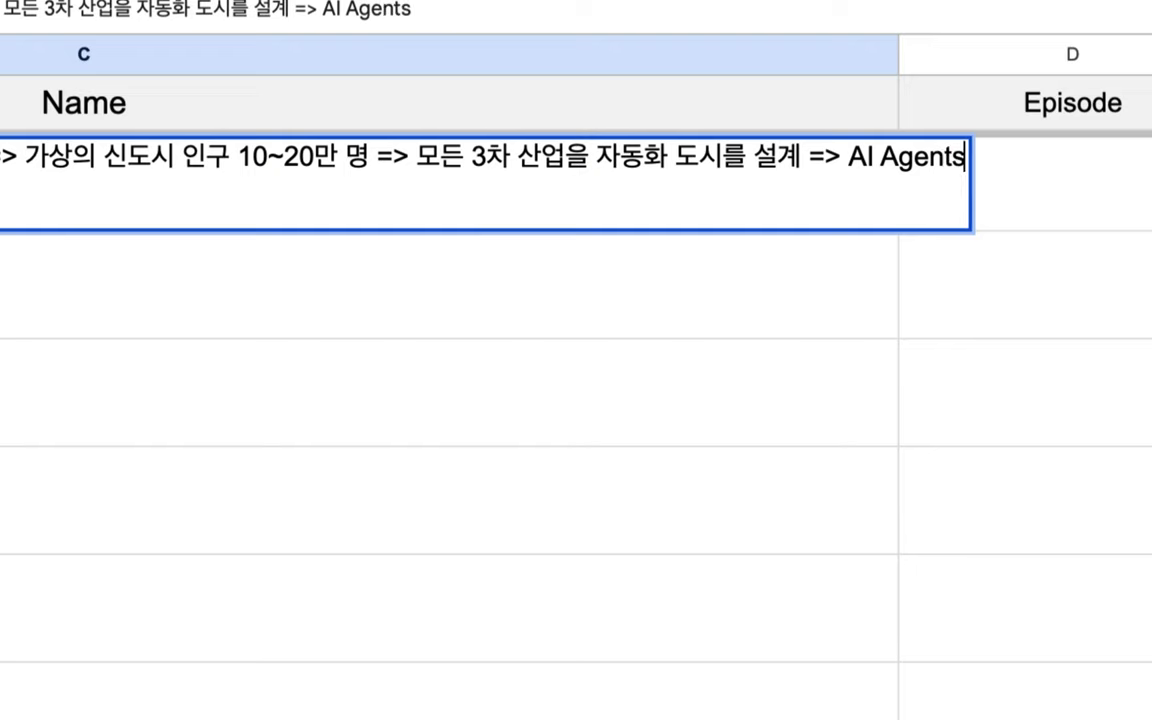
text( =>)
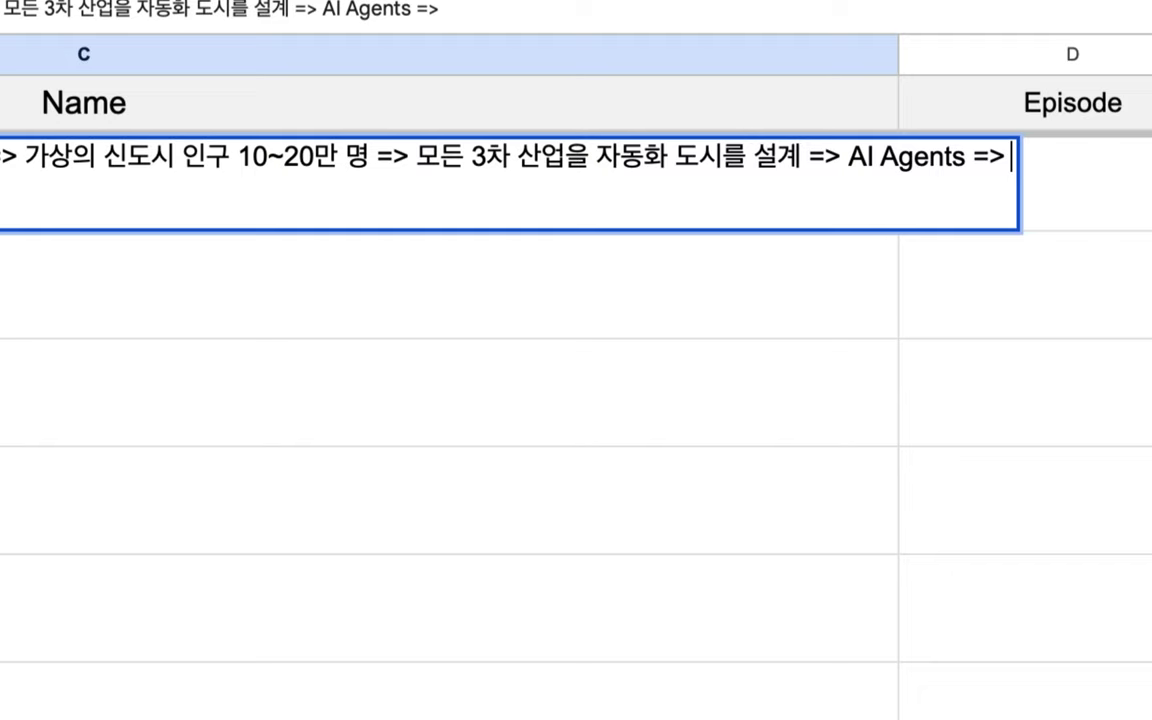
Complete the C2 text with "Code Generation => Deployment => Service" and commit the entry.
text(Code)
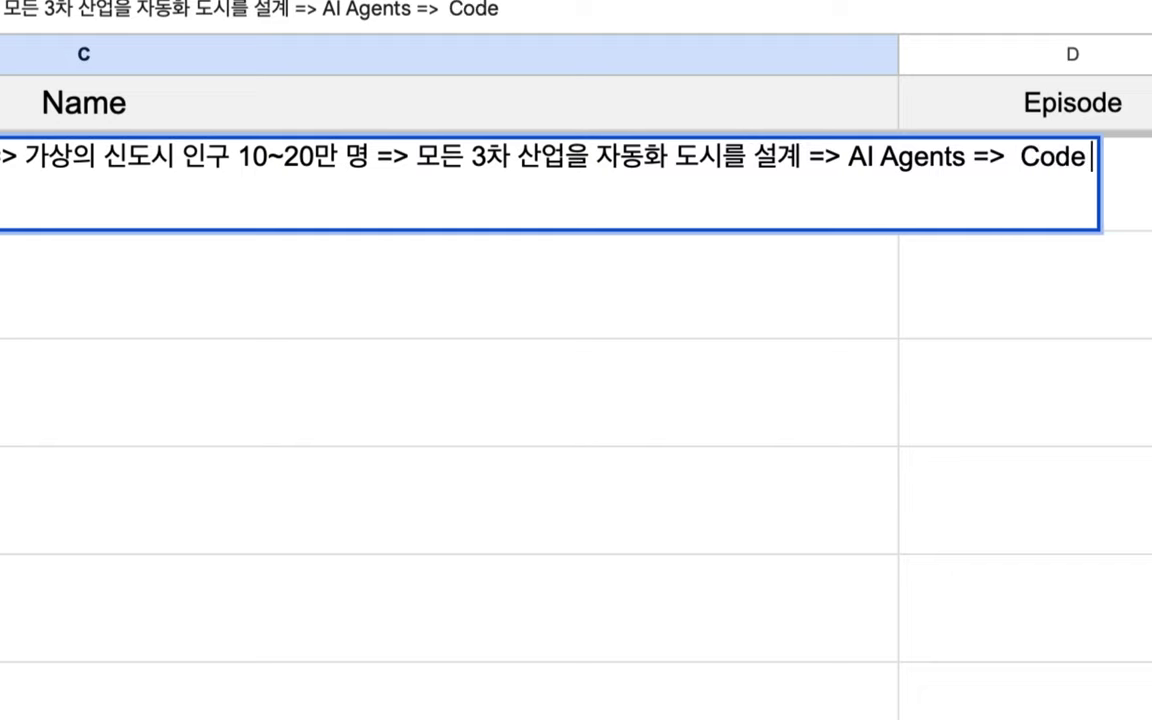
text( Genbera)
key(BackSpace)
key(BackSpace)
key(BackSpace)
key(BackSpace)
text(eration  => De)
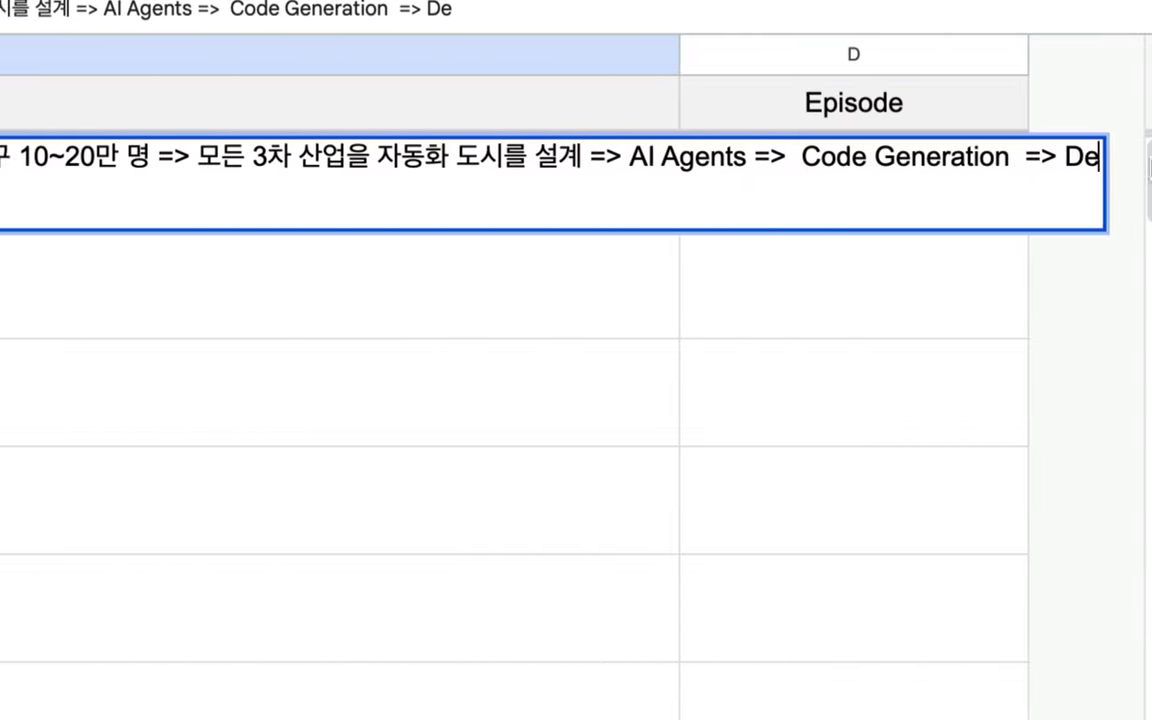
text(ployment)
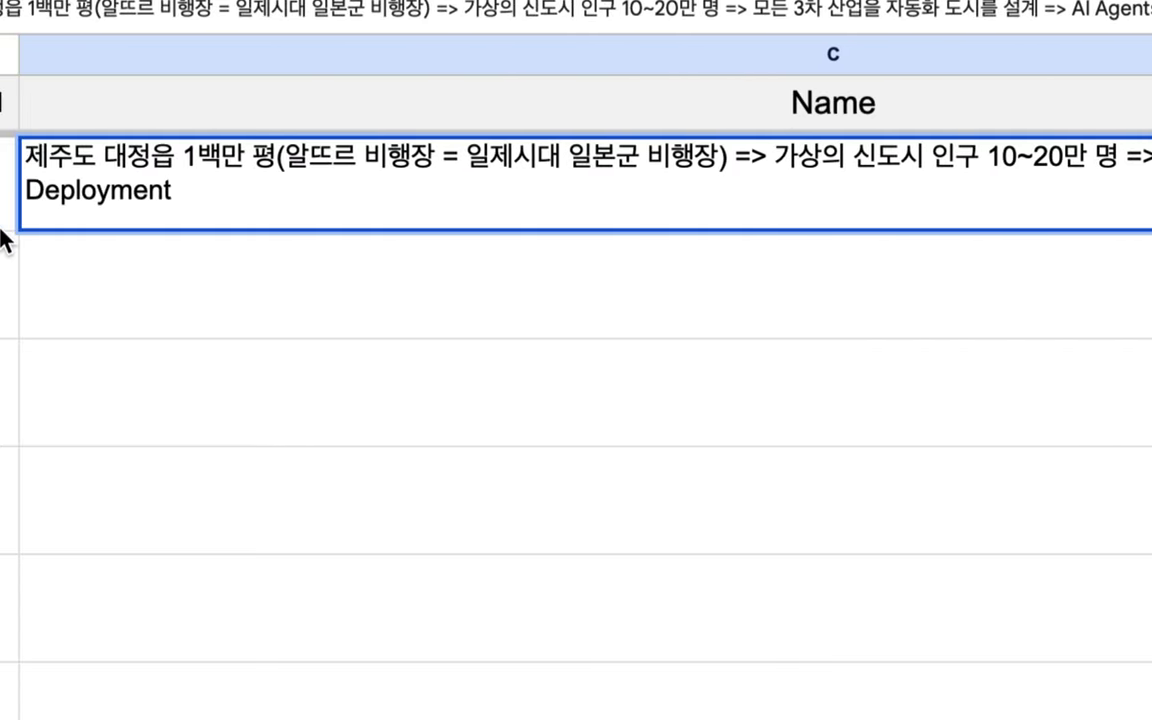
text( => Se)
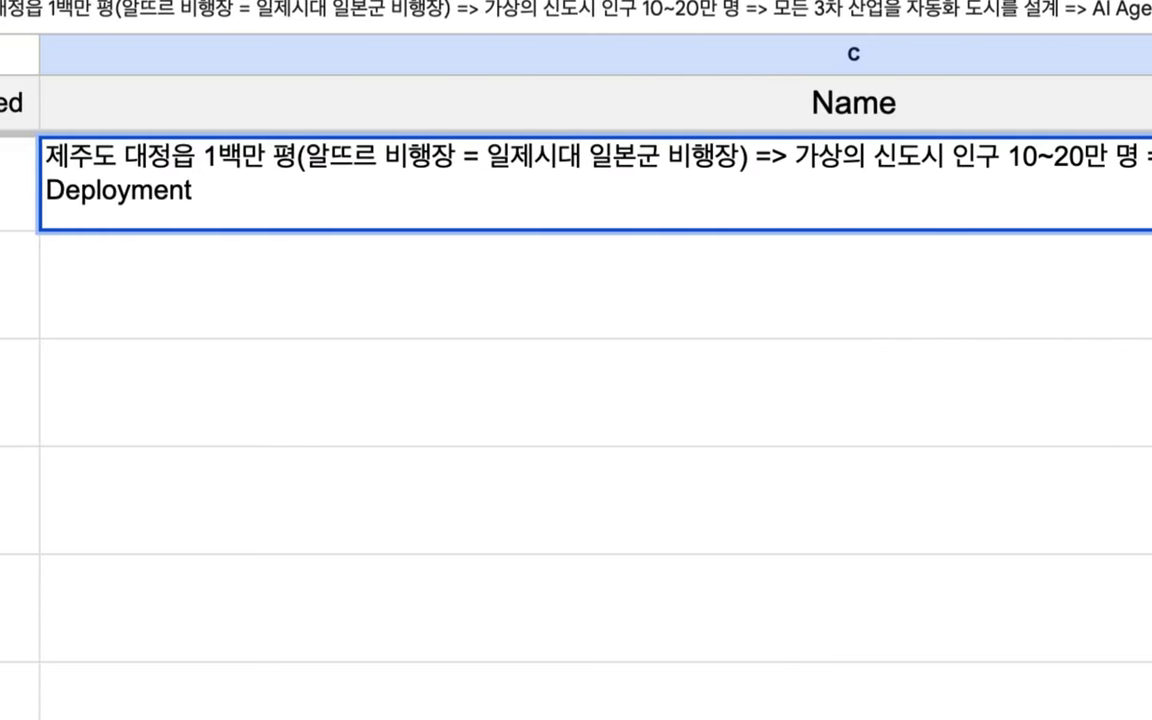
text(rvice)
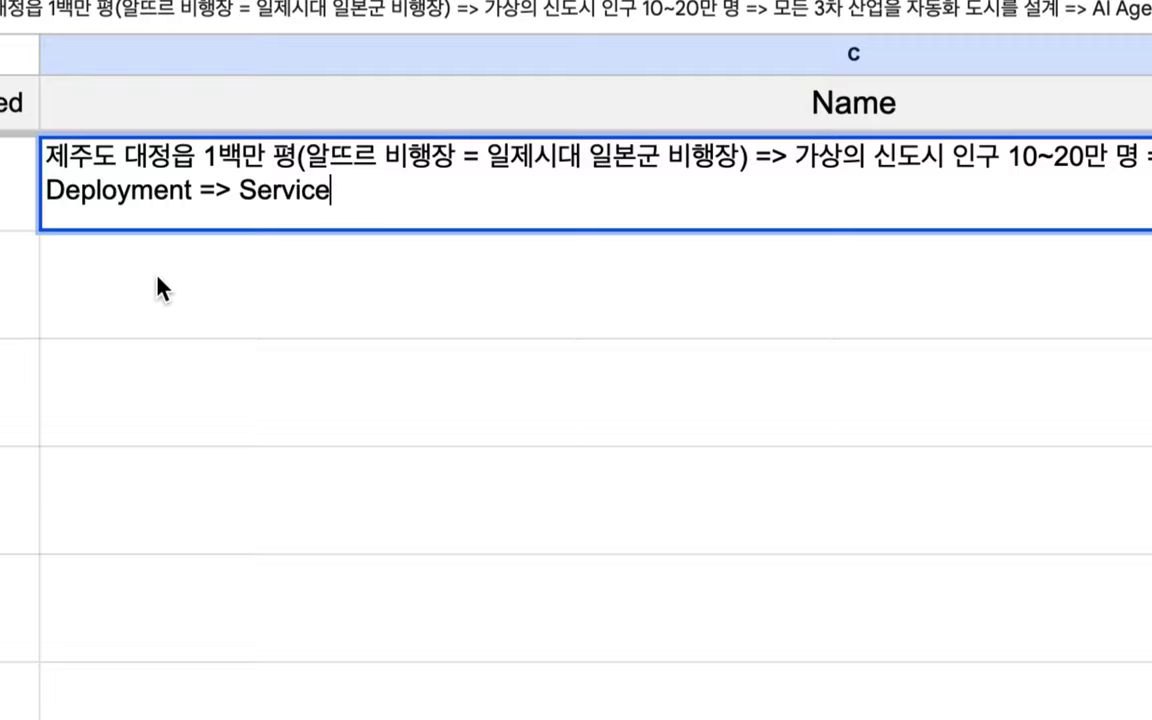
key(Return)
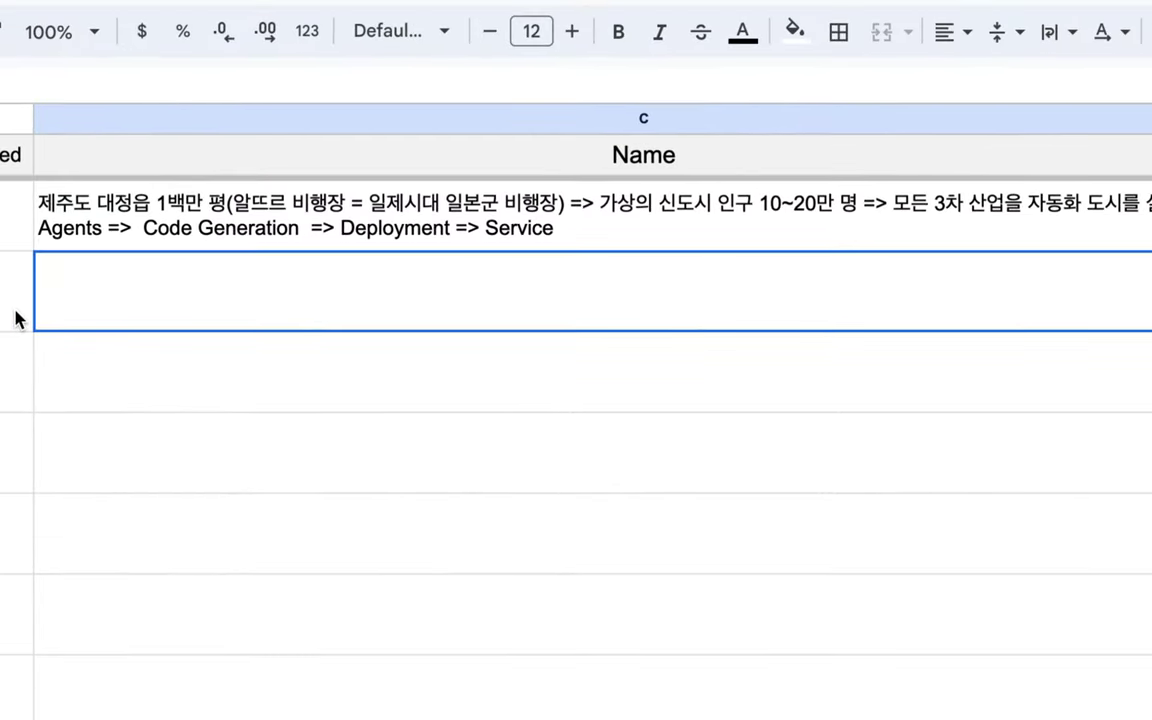
Start a list of city facilities in C3 with "법원, 시청/도청/읍면동사무소, 마트,".
text(법원,)
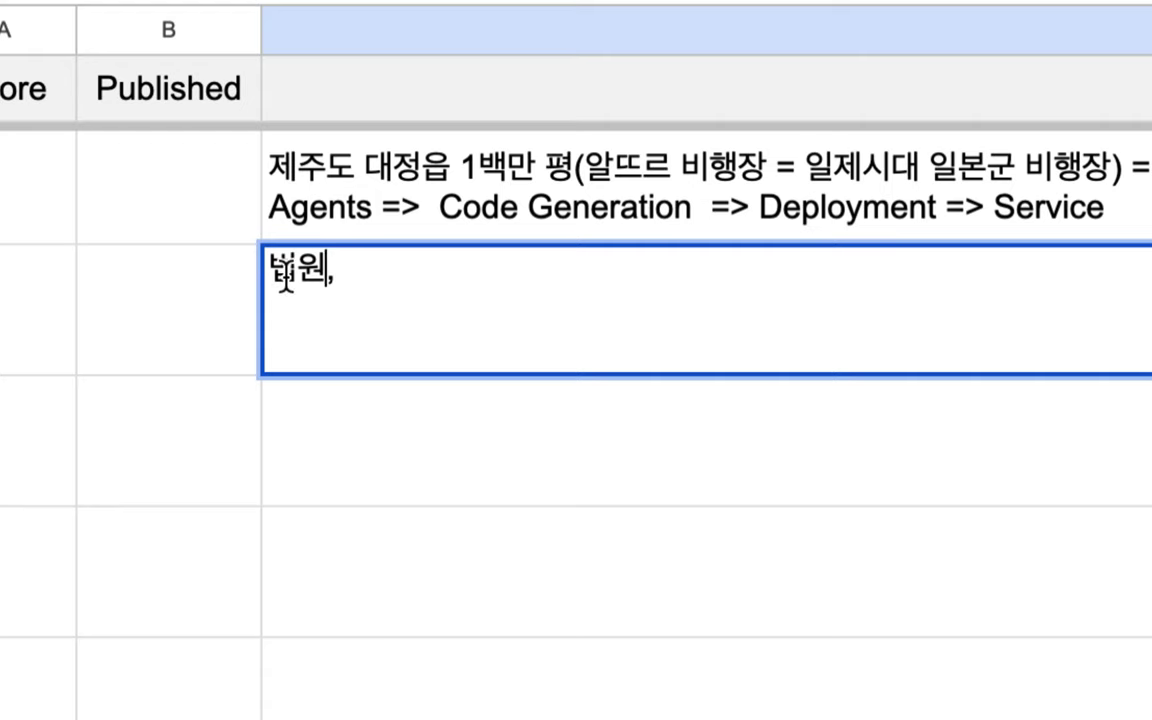
click(277, 277)
drag(277, 277, 350, 272)
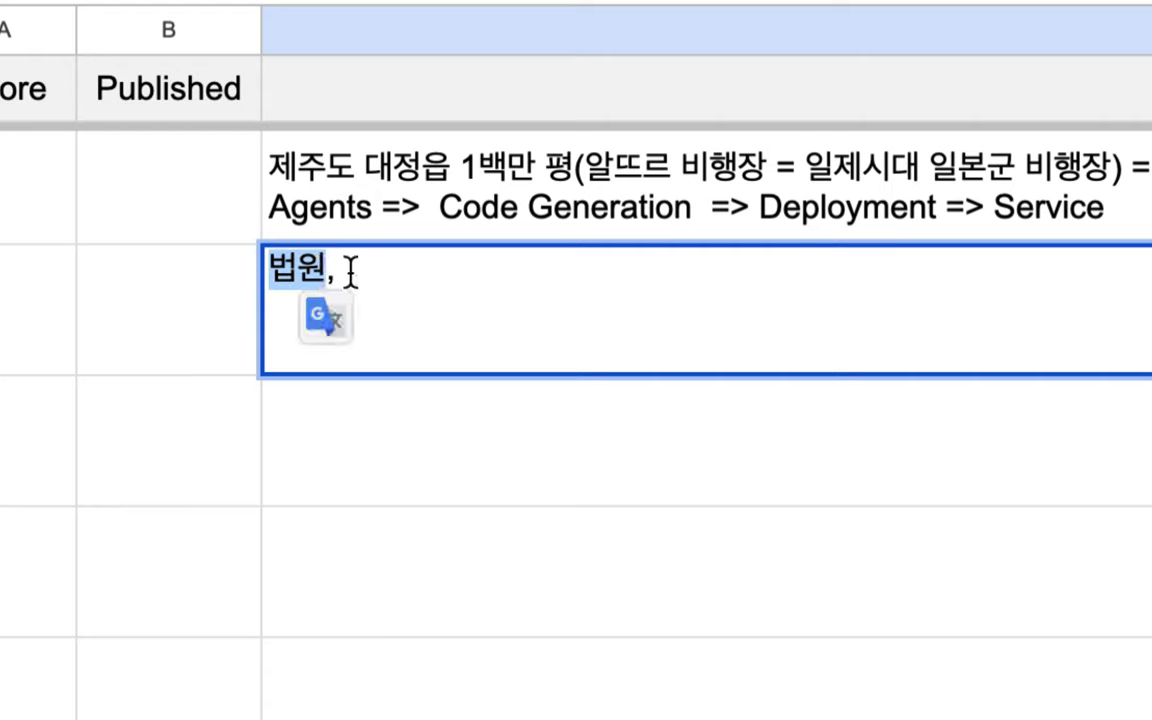
click(350, 272)
text(시청/)
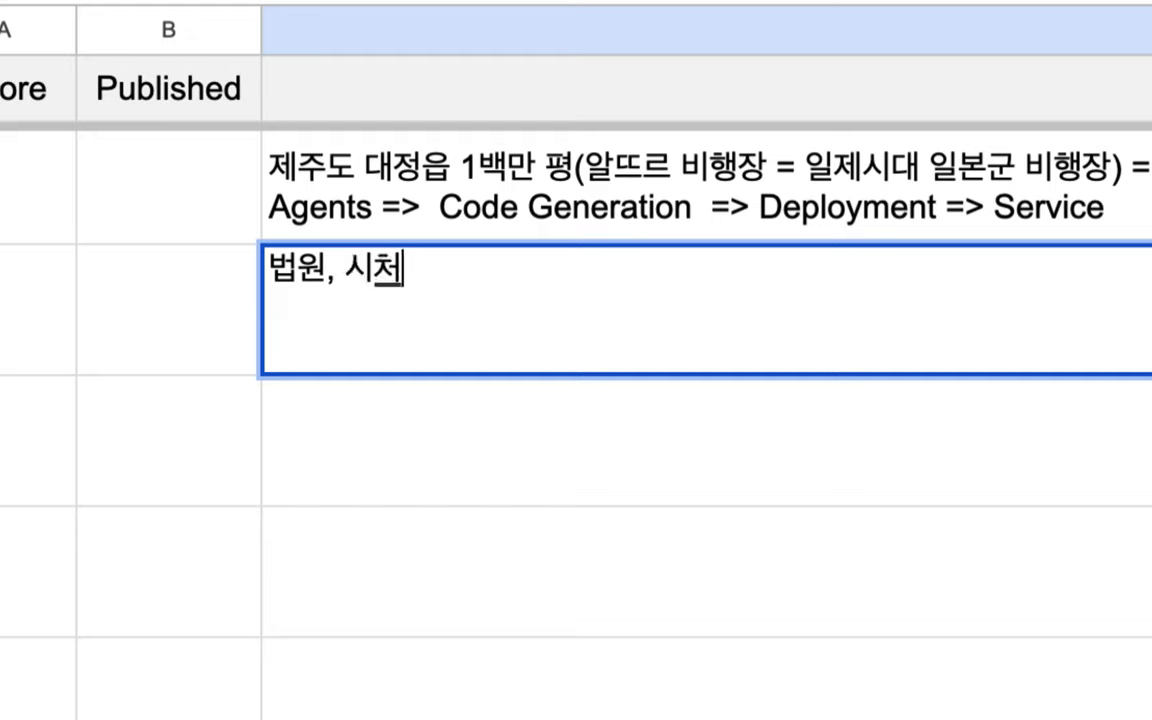
text(도청)
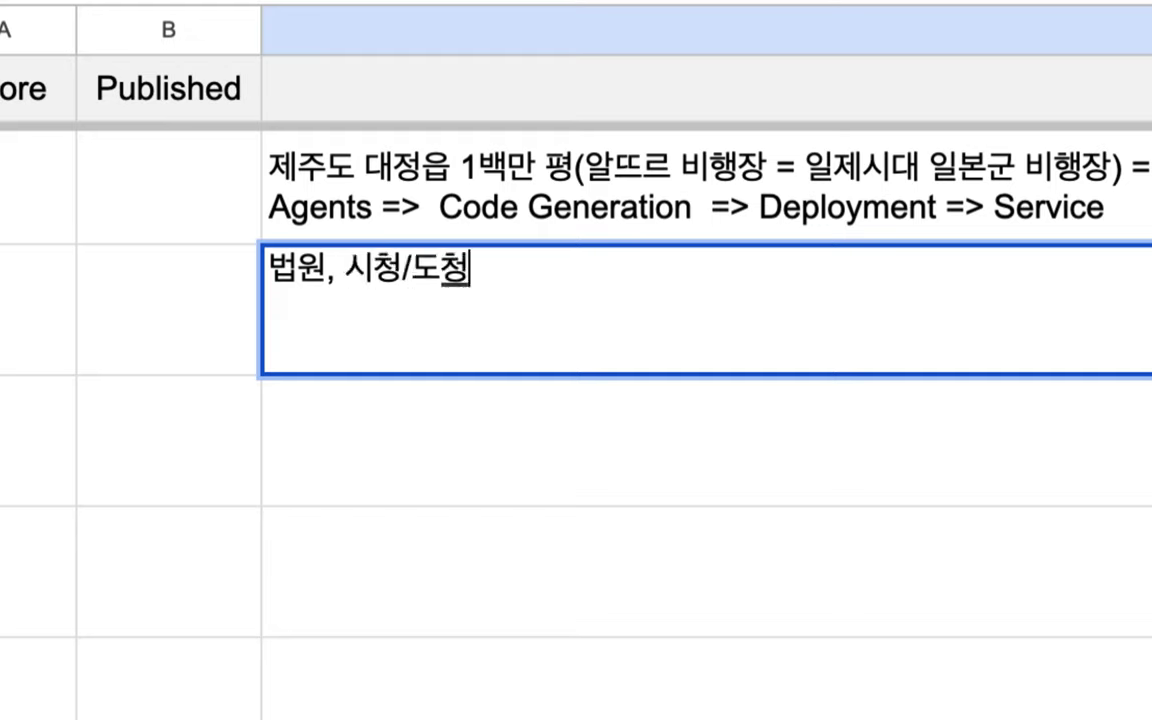
text(/읍면동)
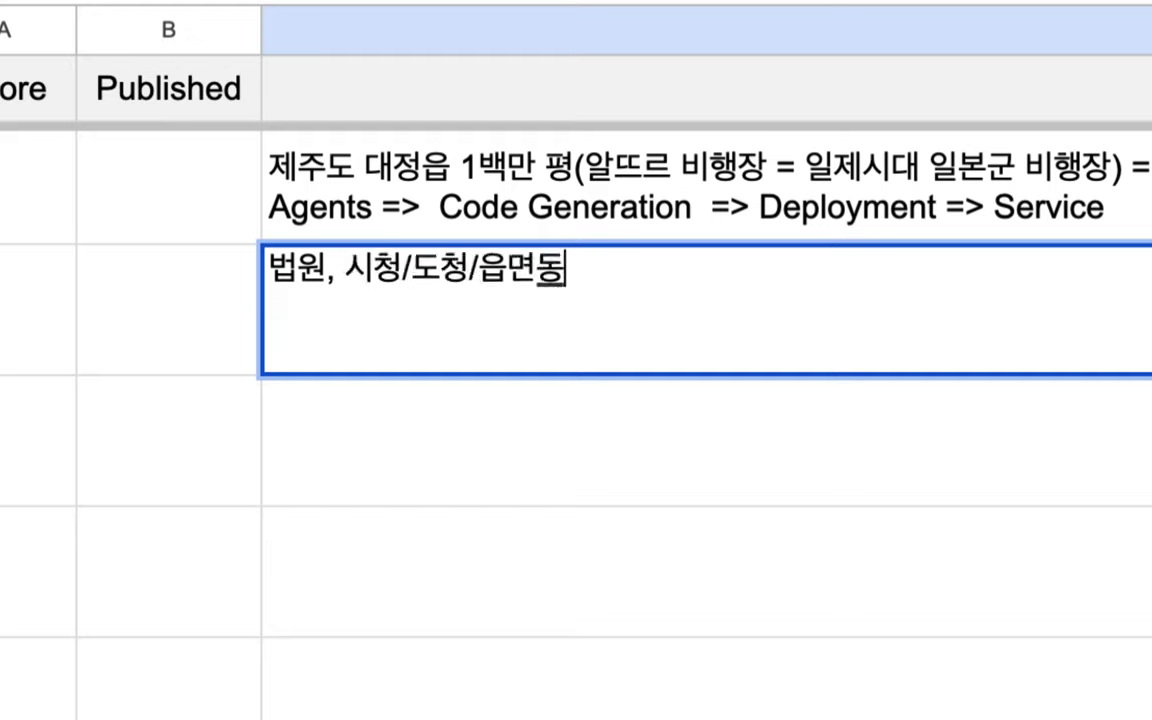
text(사무소, )
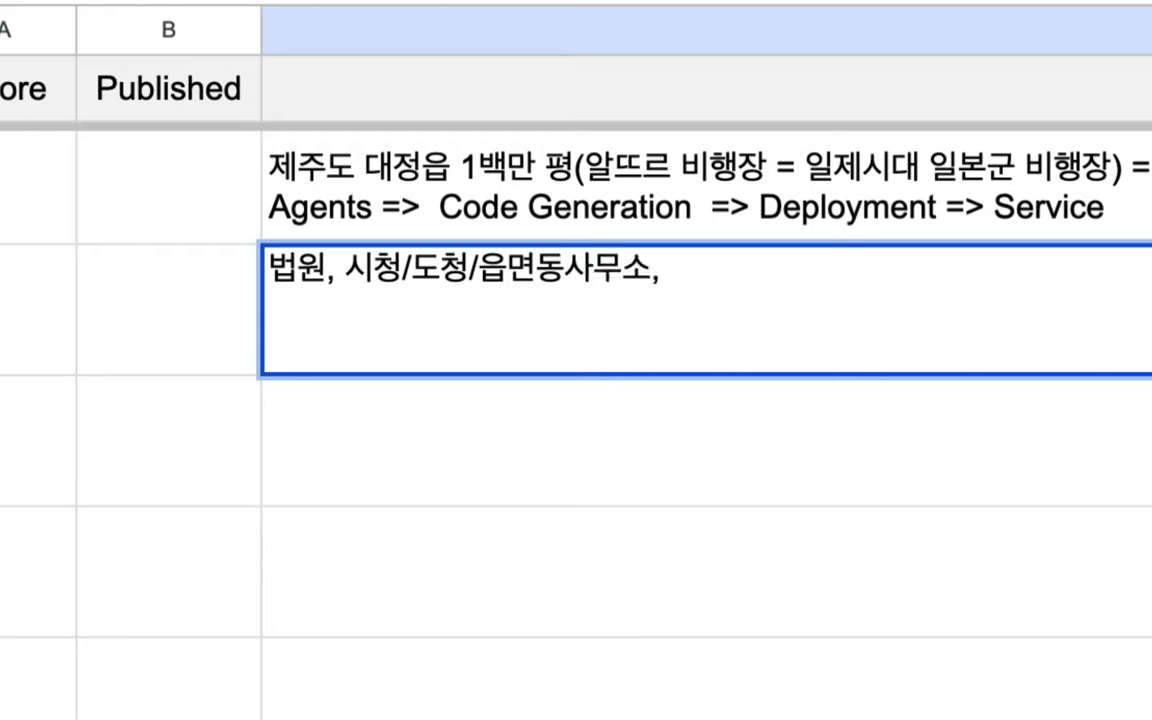
text(마트)
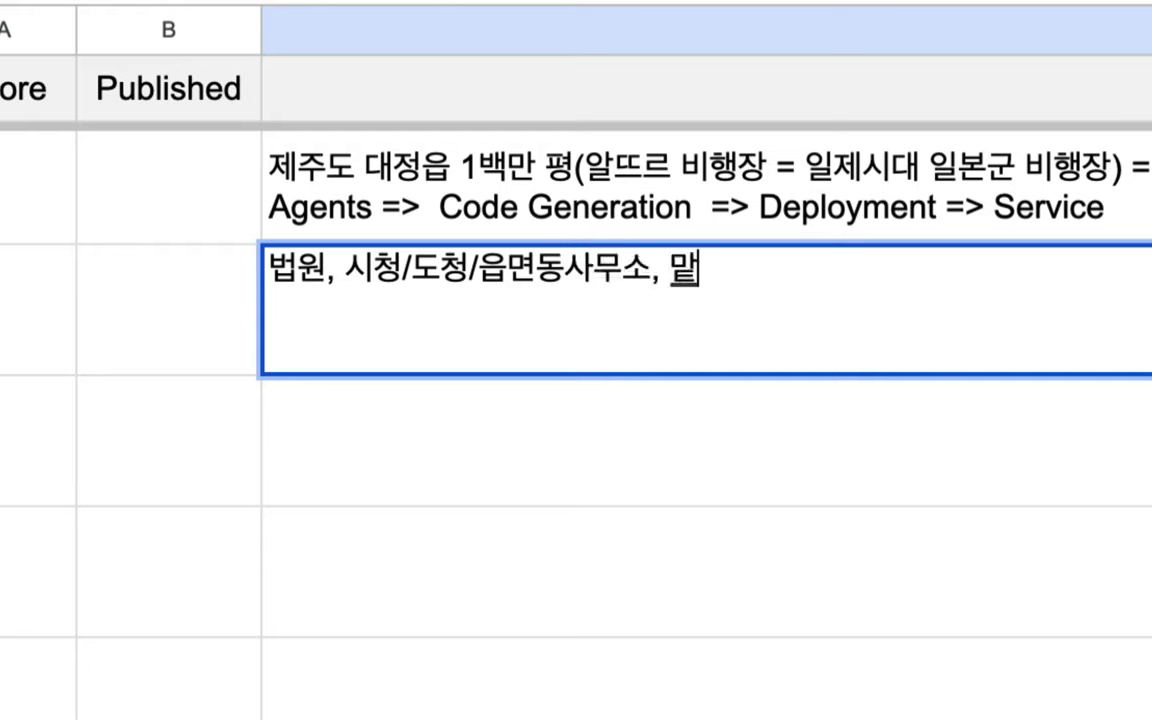
text(,)
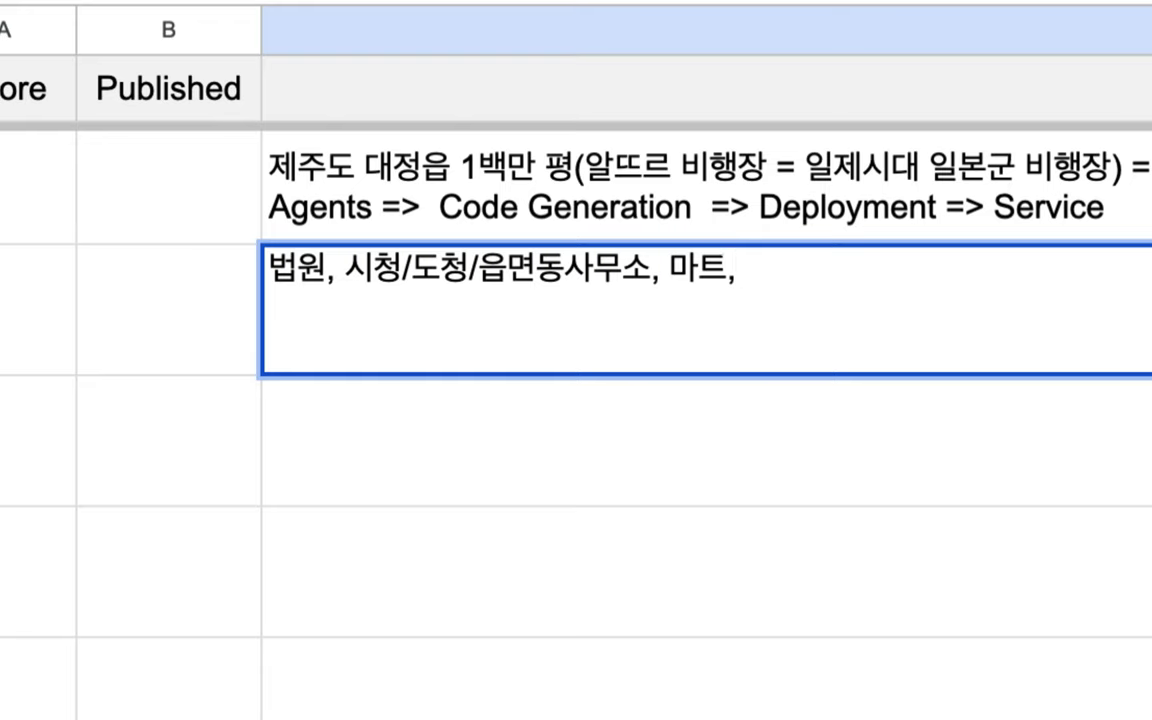
Append "AI + 사람 의사 = 병의원, 도로(자율주행)," to the facilities list in C3.
text( AI + 사)
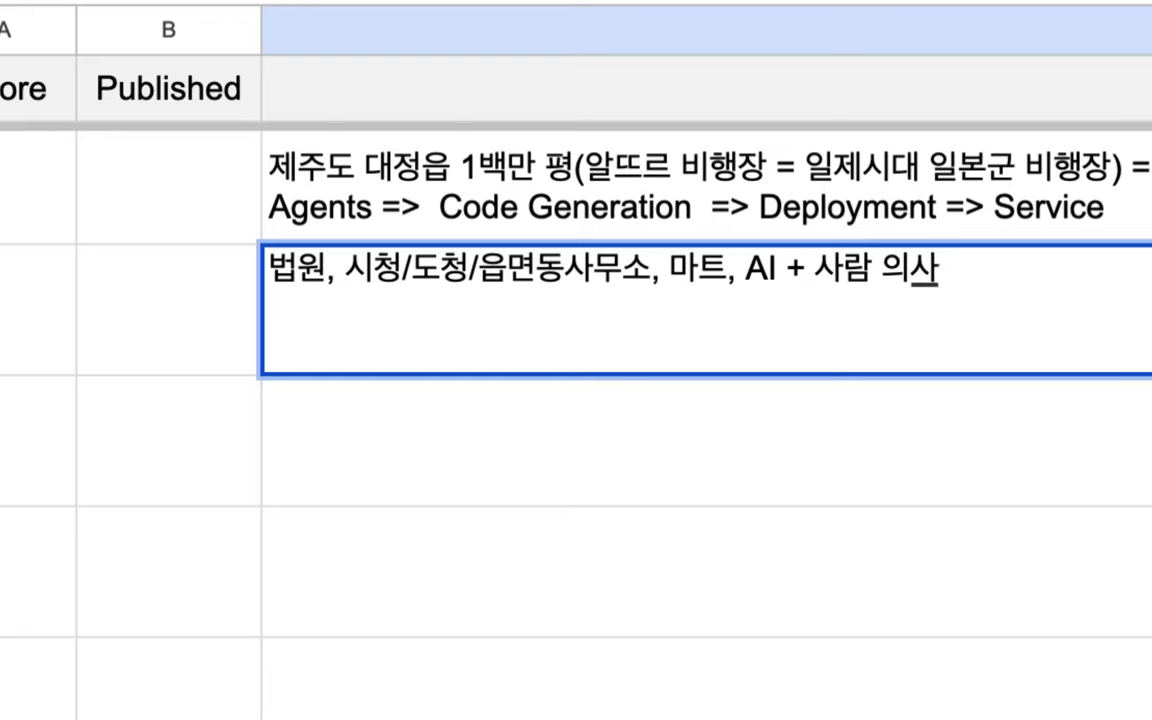
text(람 의새 = 병ㅇ)
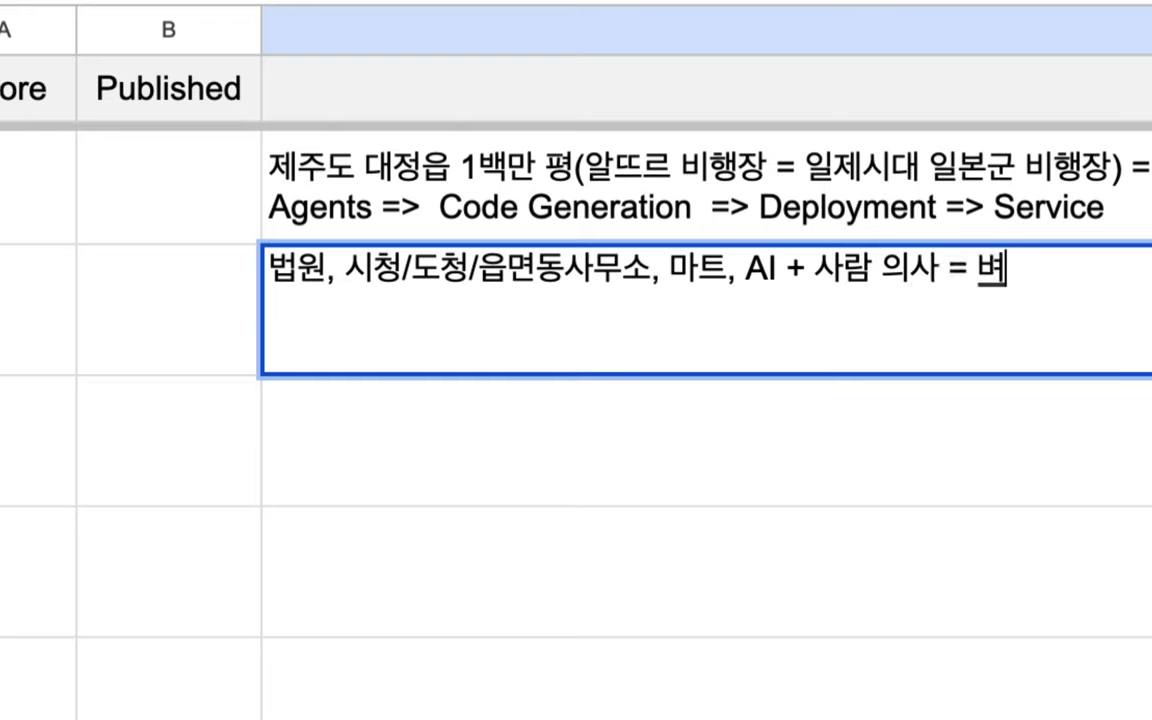
text(의원)
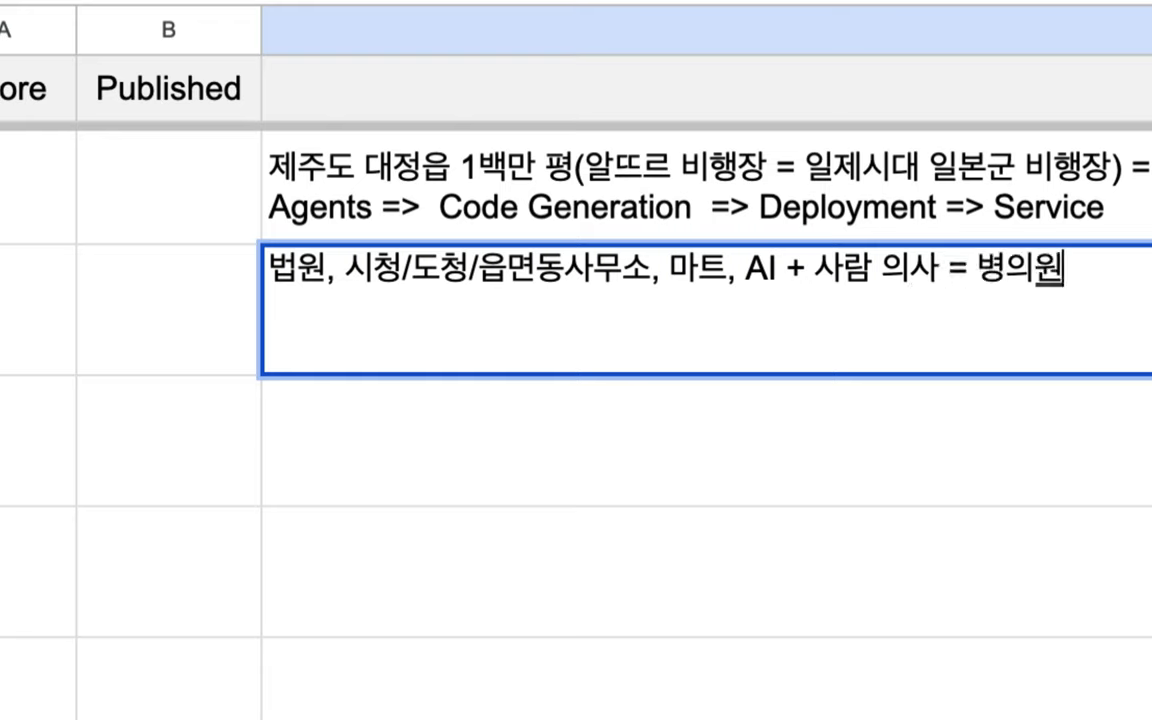
text(, 도로)
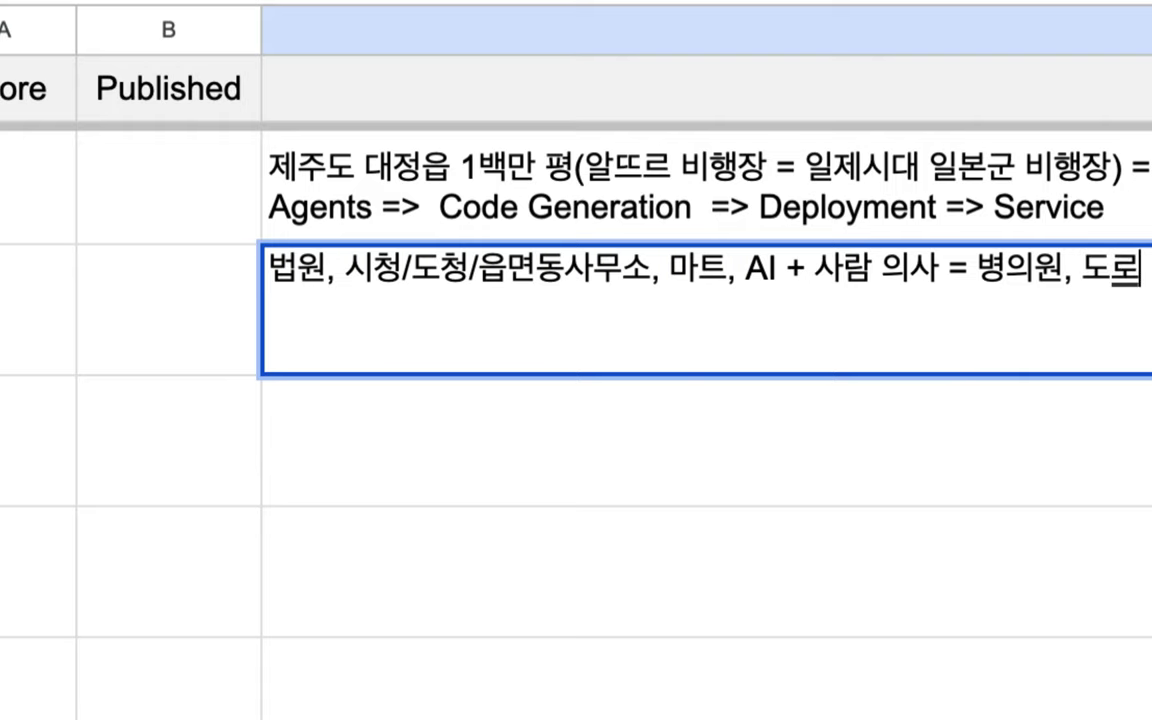
text((자유)
text(주행),)
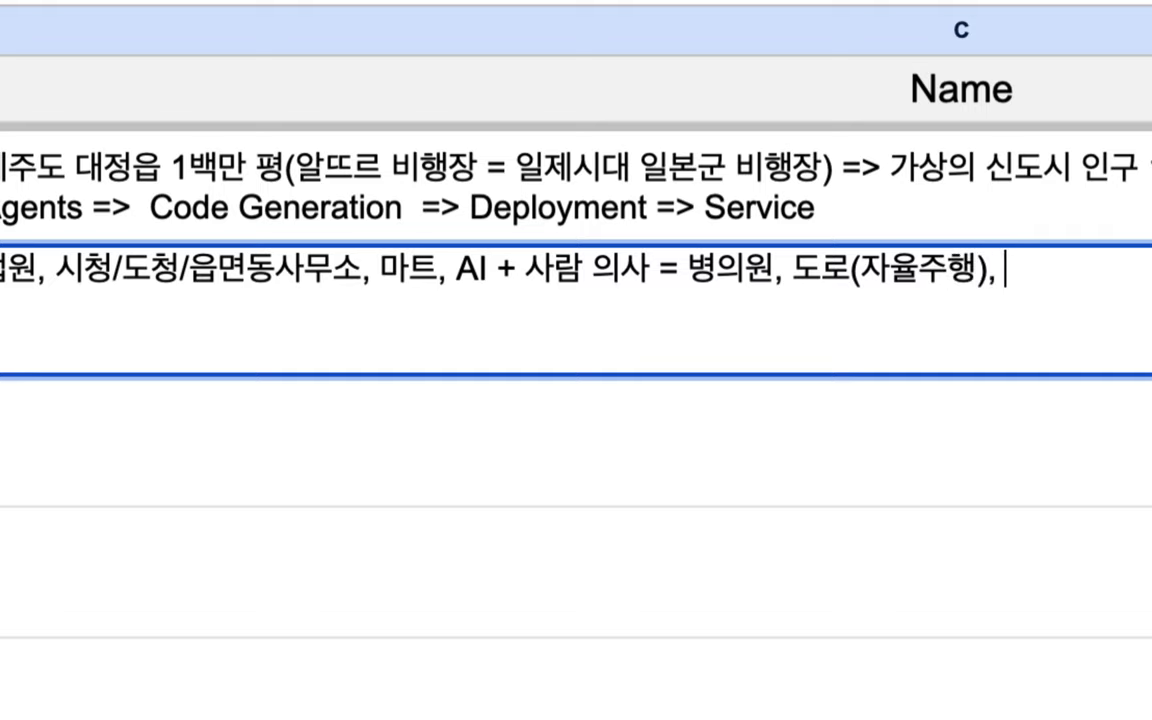
Add the housing entry "주택(자동화)" to the end of the list in C3.
text( 주택)
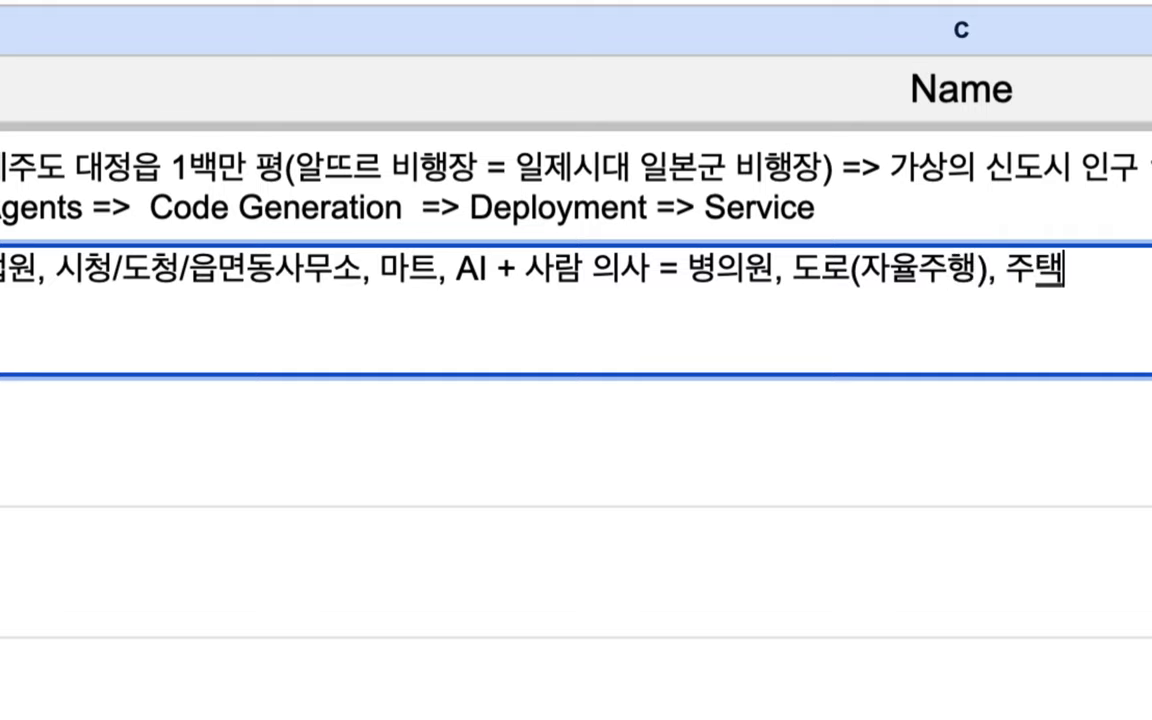
text(()
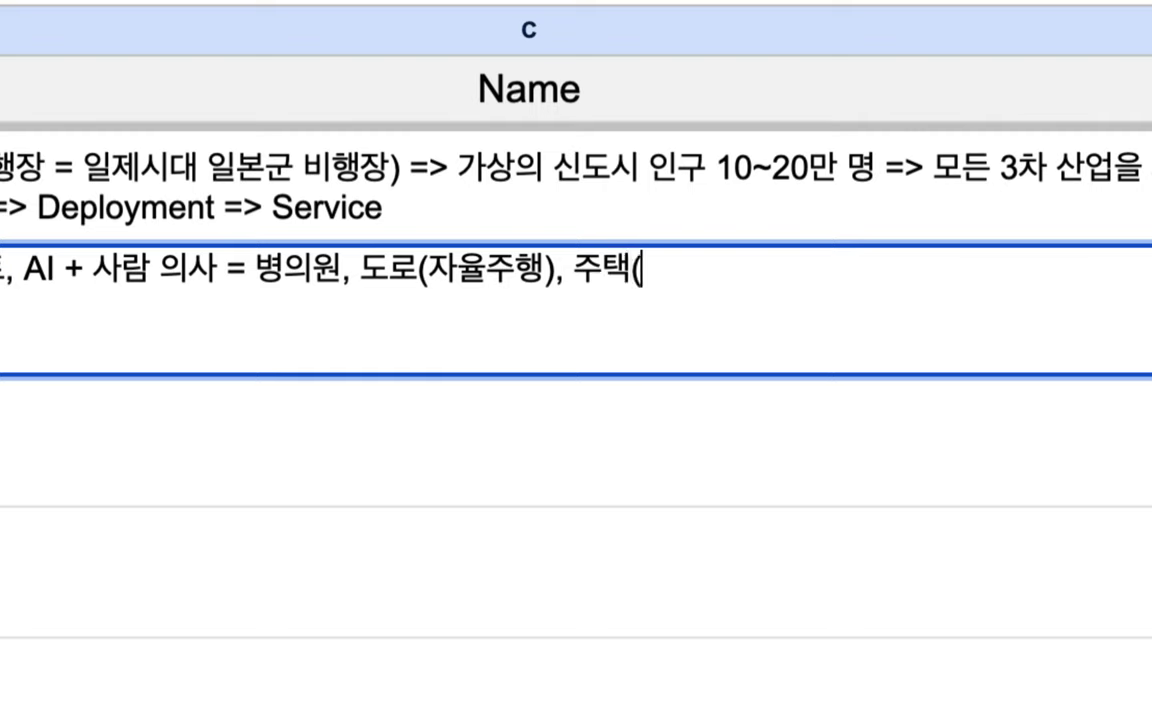
text(자동화))
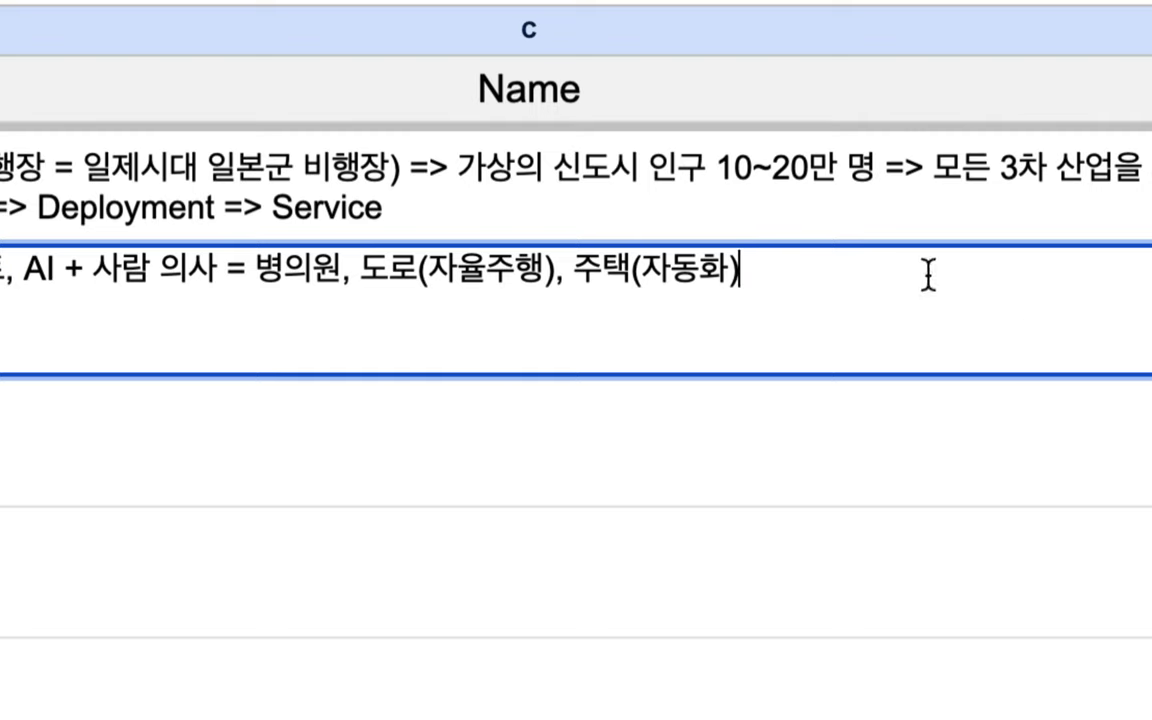
Insert "5성급 호텔과 같은 체제로" before "자동화" inside the housing entry's parentheses in C3.
click(650, 277)
text(5성급 호텔)
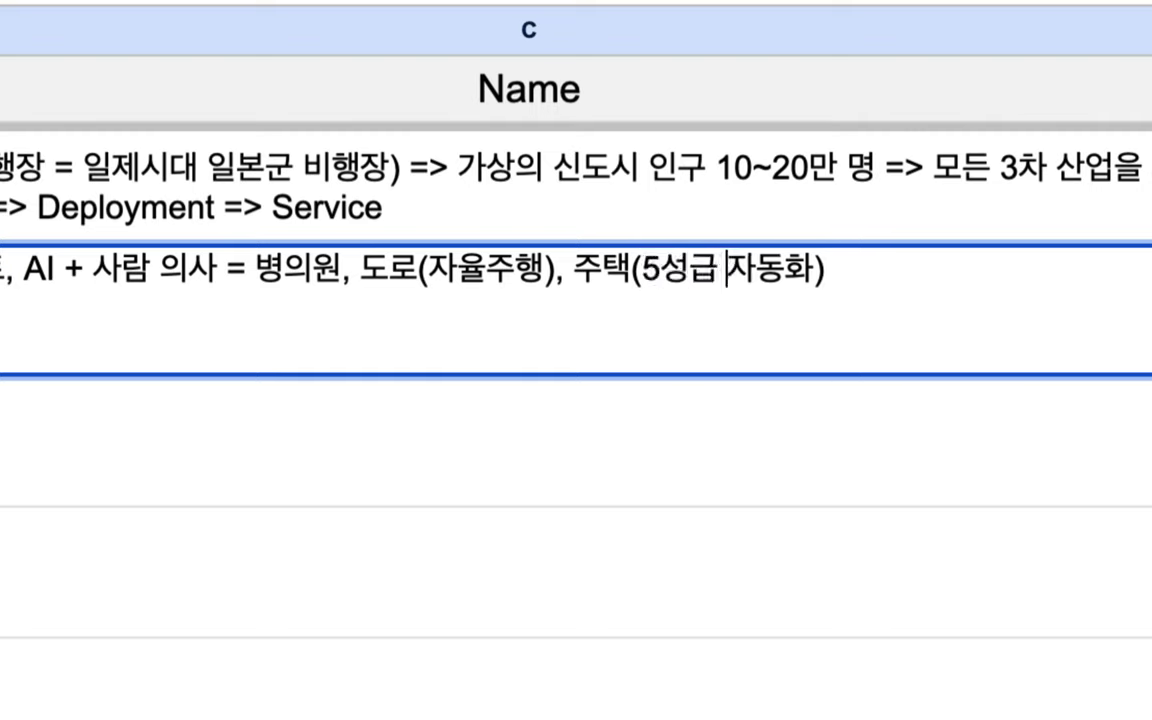
text(과 같은 )
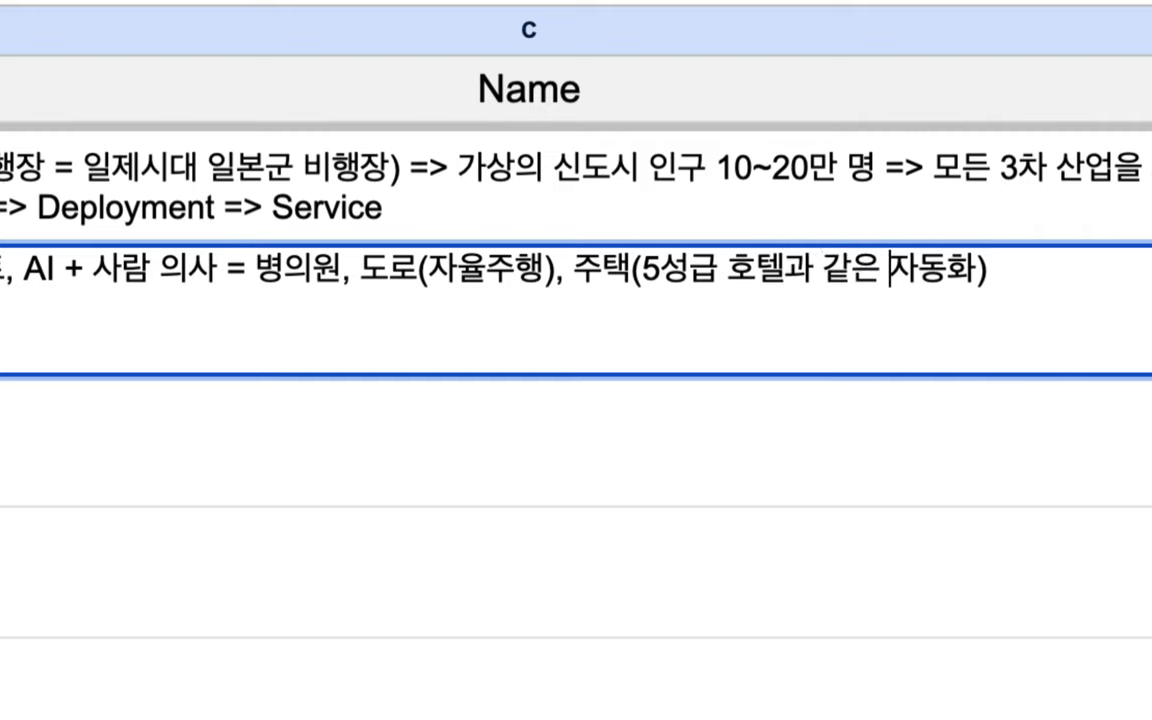
text(체제로)
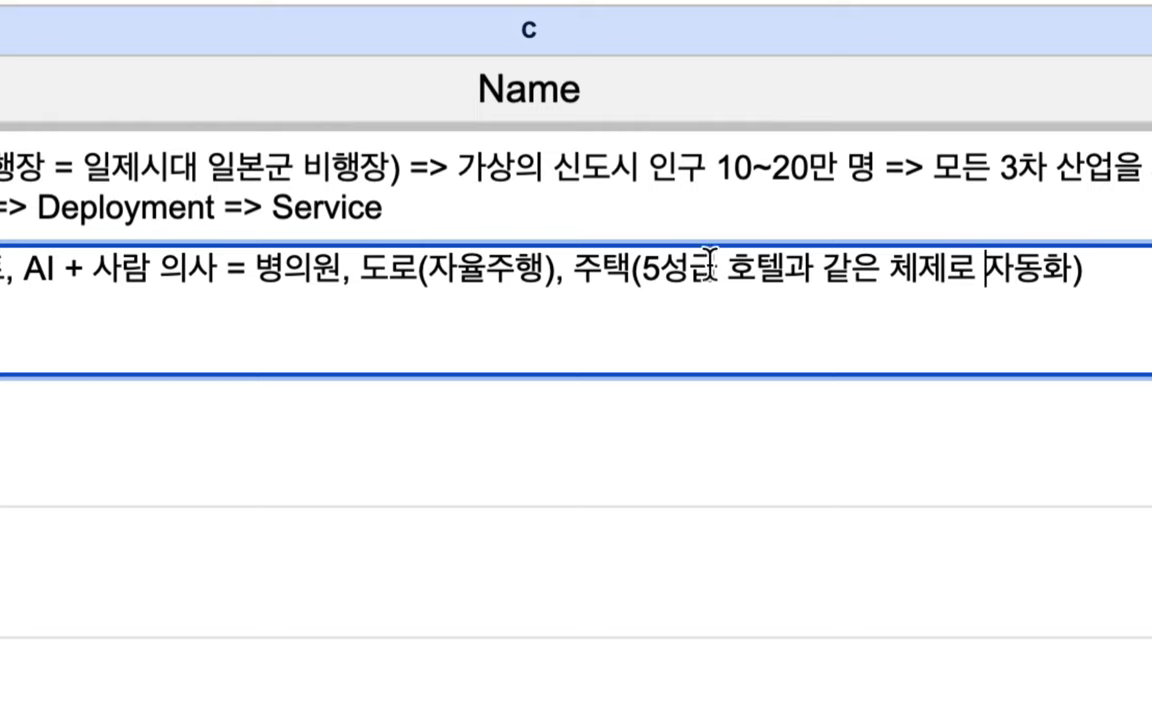
Insert "단지" after "주택" in the C3 housing entry and select the word "주택".
click(638, 270)
text(댄지)
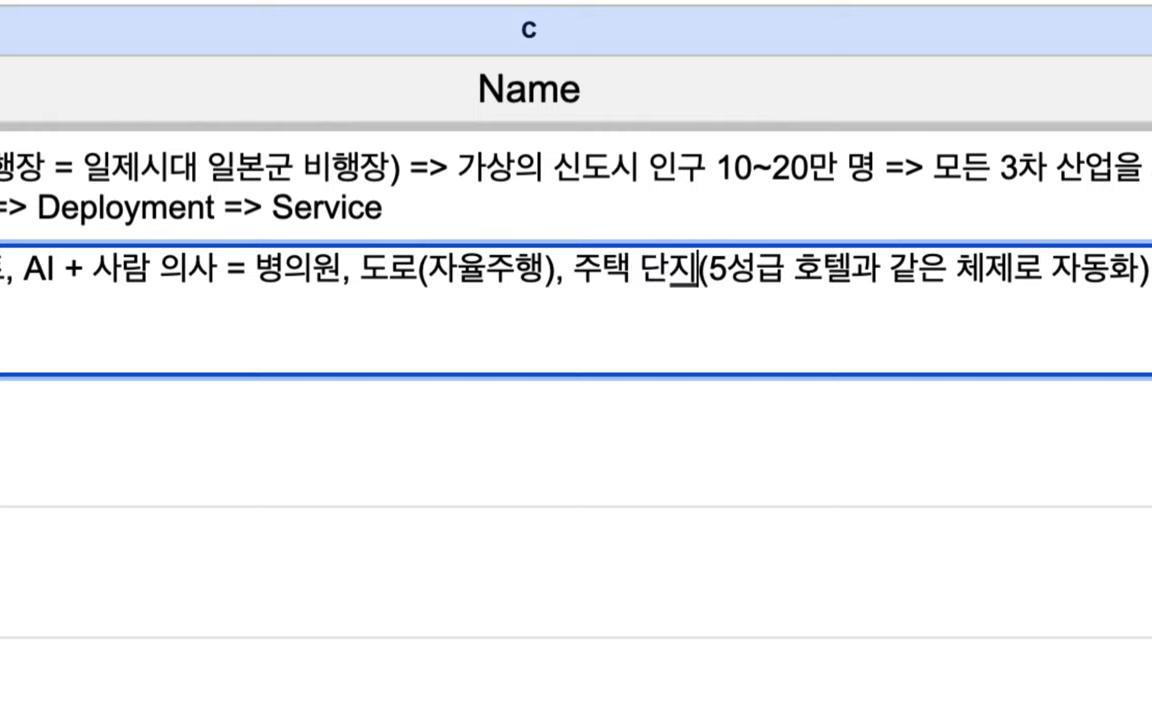
drag(578, 272, 602, 278)
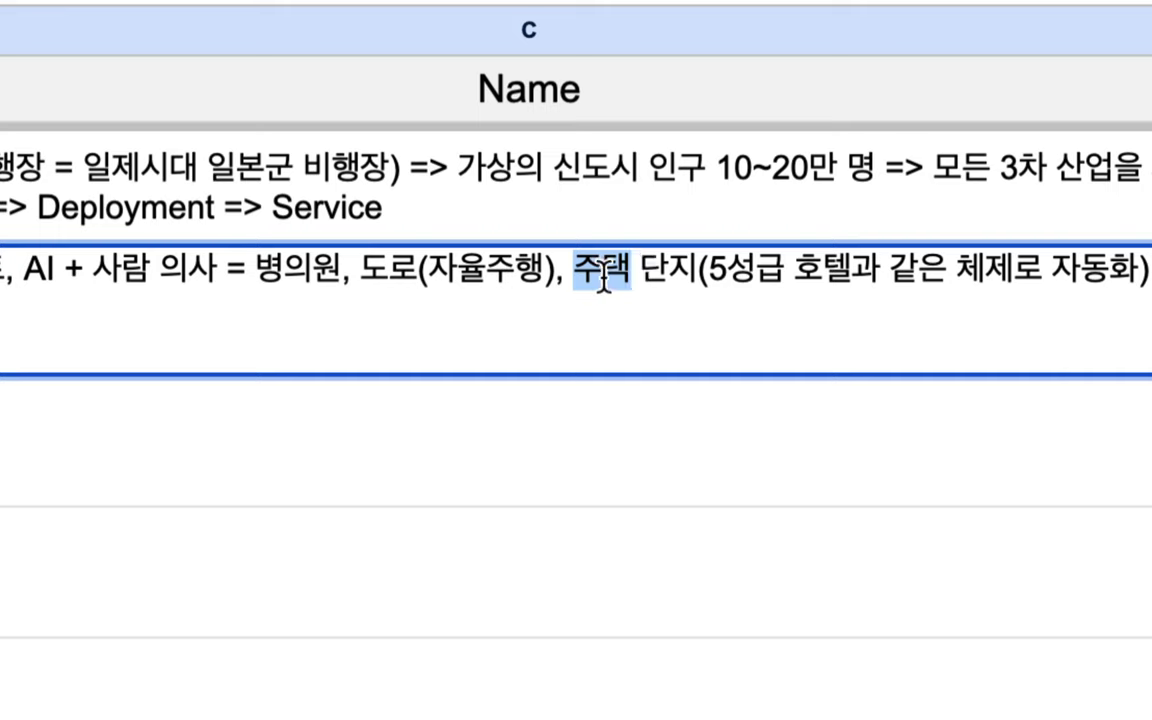
drag(460, 272, 524, 278)
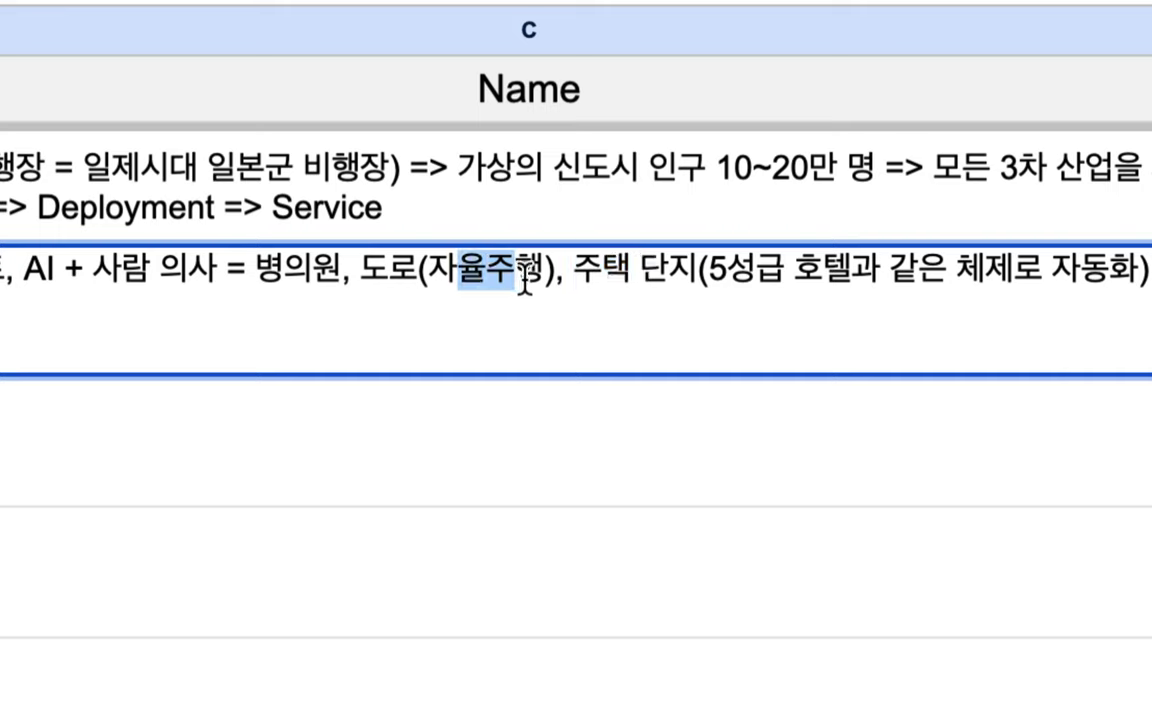
double_click(588, 266)
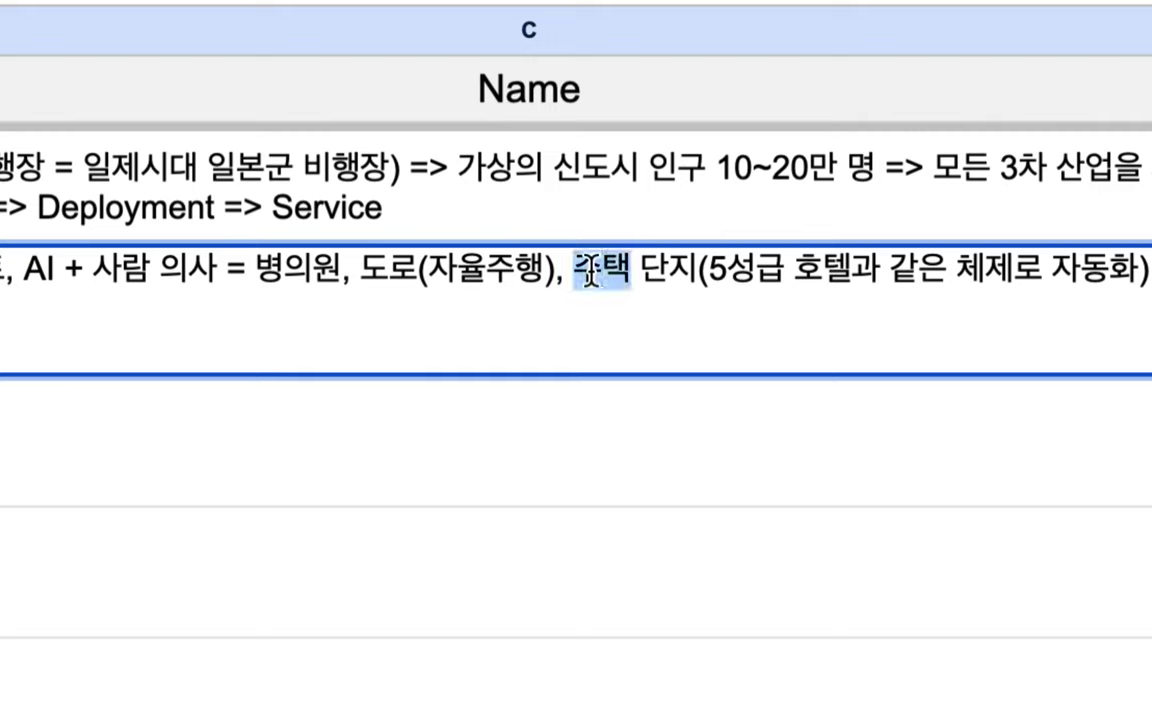
click(453, 276)
drag(453, 272, 517, 273)
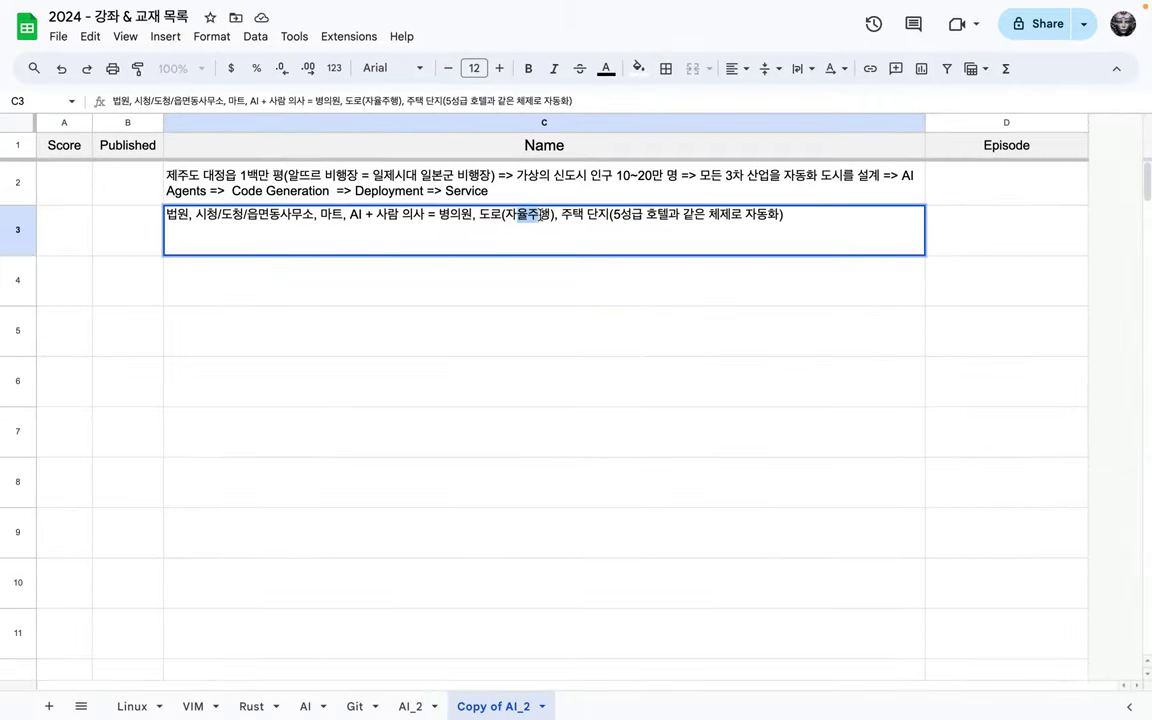
Enter "완전 고용 => 시민 각각에 대해 누가 언제 어디서 무엇을 얼마나 어떻게 생산하는 것이 도시 전체" in C4.
click(183, 262)
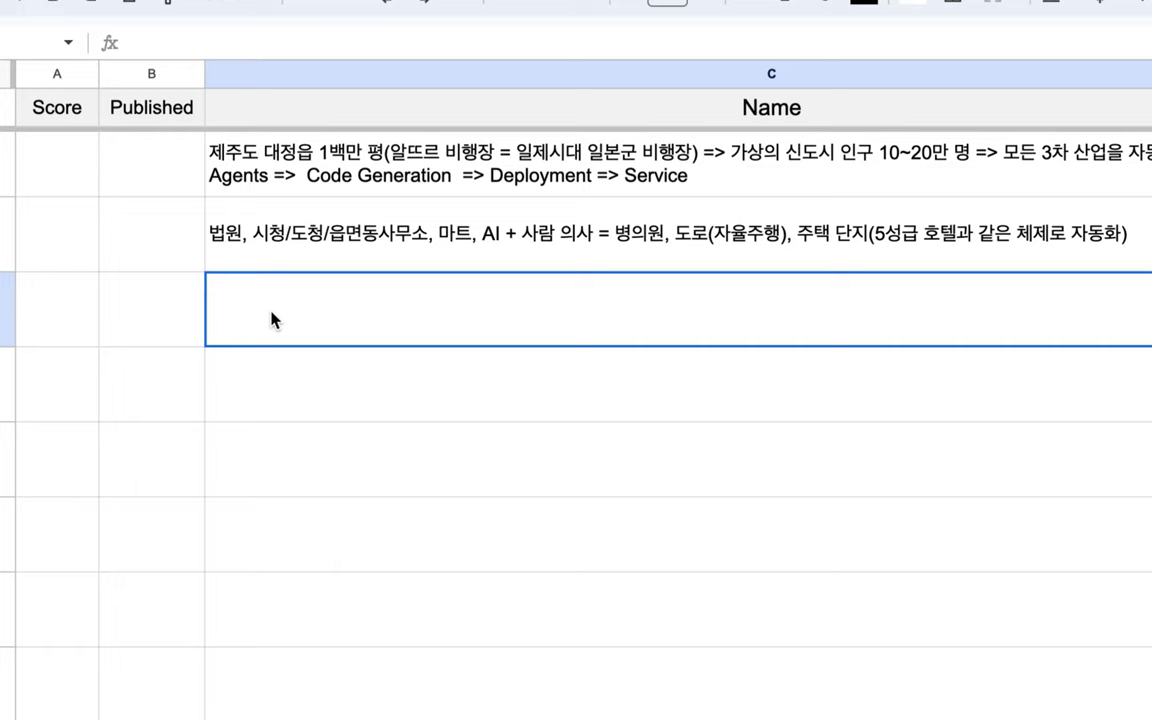
click(670, 179)
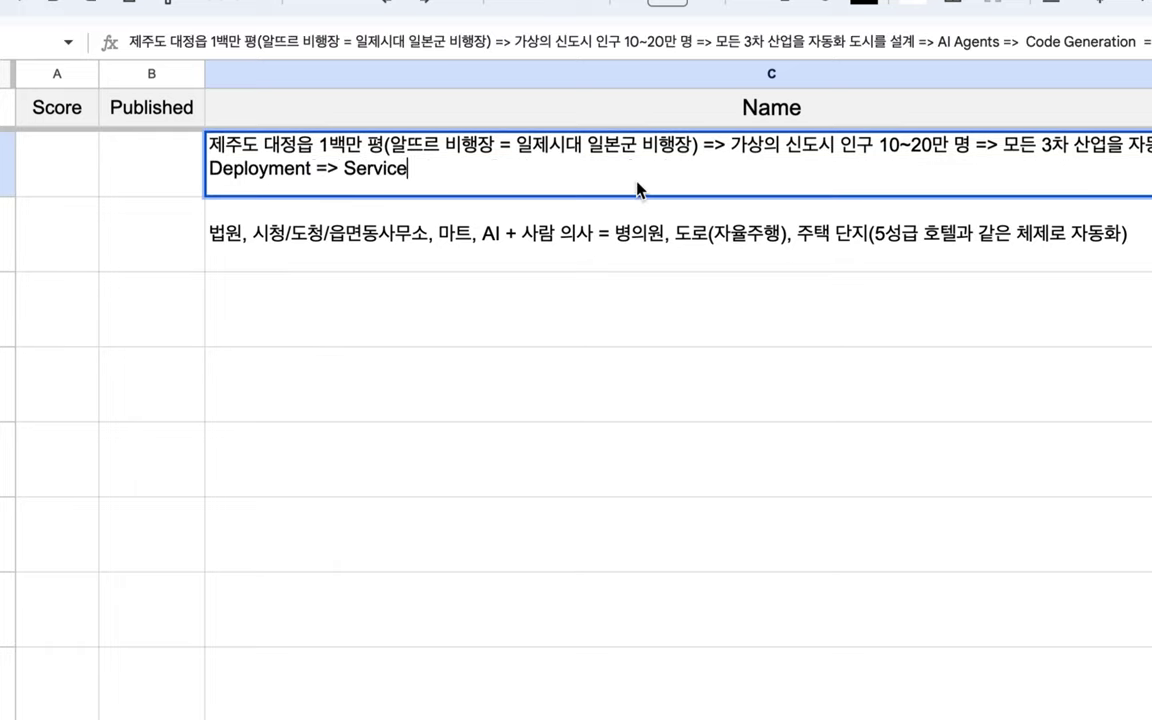
click(403, 299)
text(완전 고용)
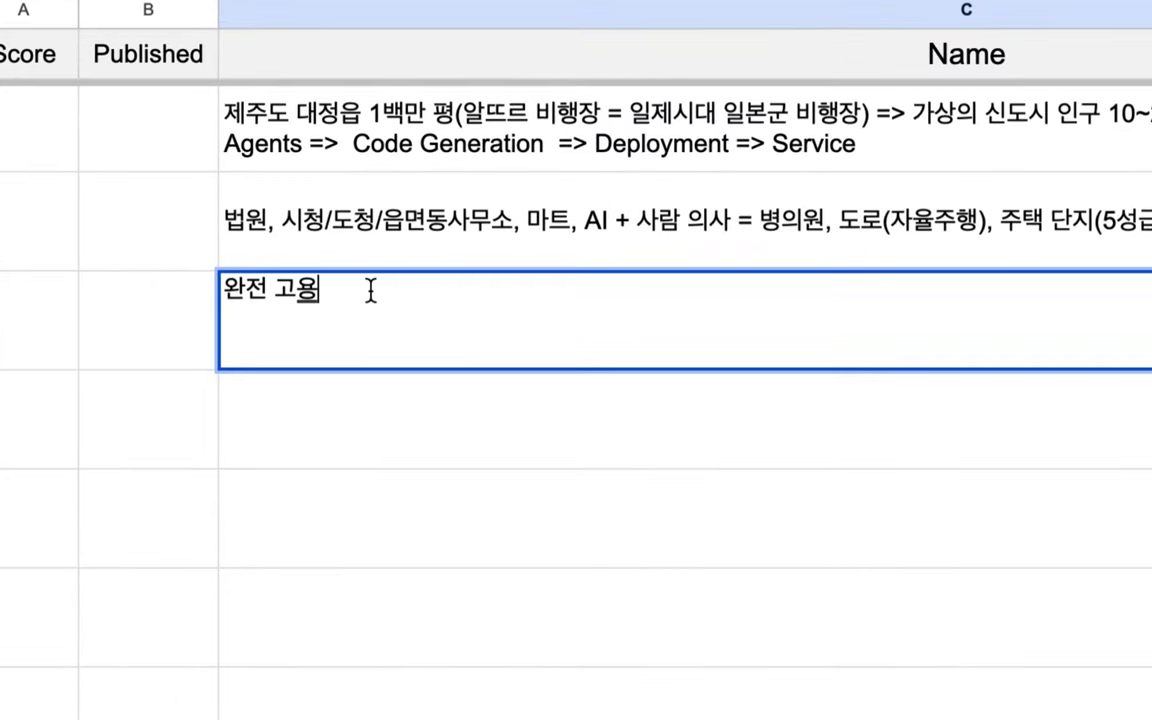
text(=> 시민 각각에 대해 누가 언제 어디서 ㅁ무엇을 얼마ㅇ나 어떻게 새생산하는 것이 도시 전체)
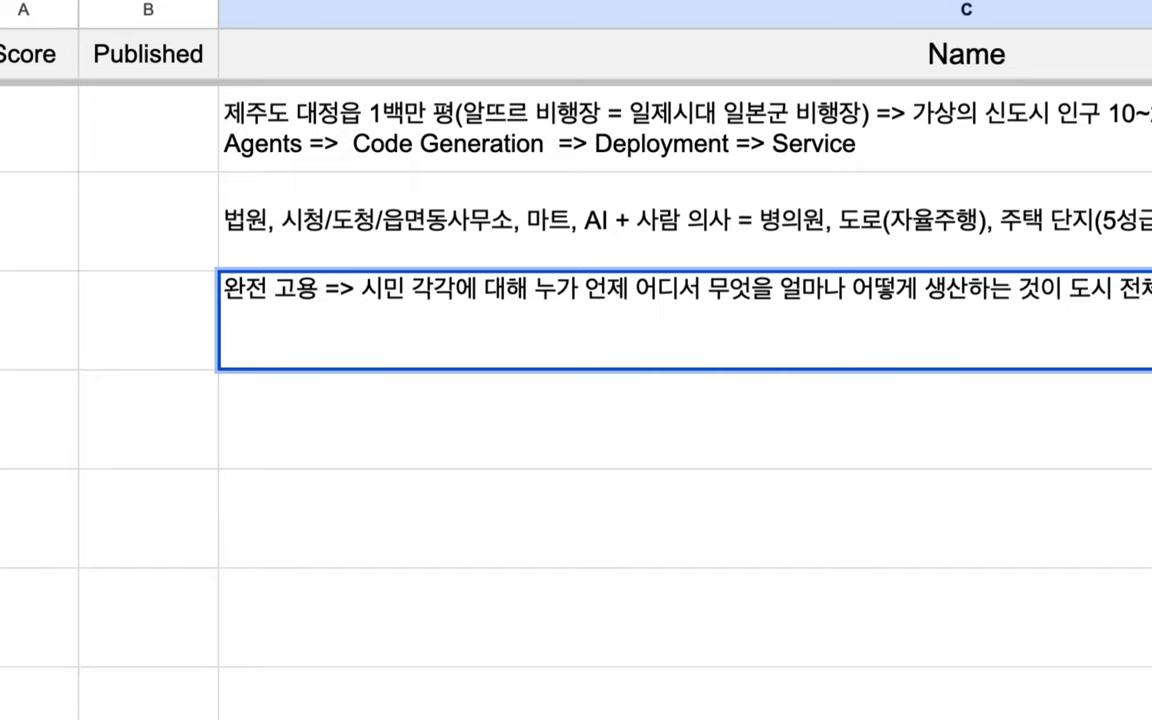
Continue the full-employment sentence in C4 with "의 총생산을 최대화(AI)".
text(의 ㅗㅇㅅ)
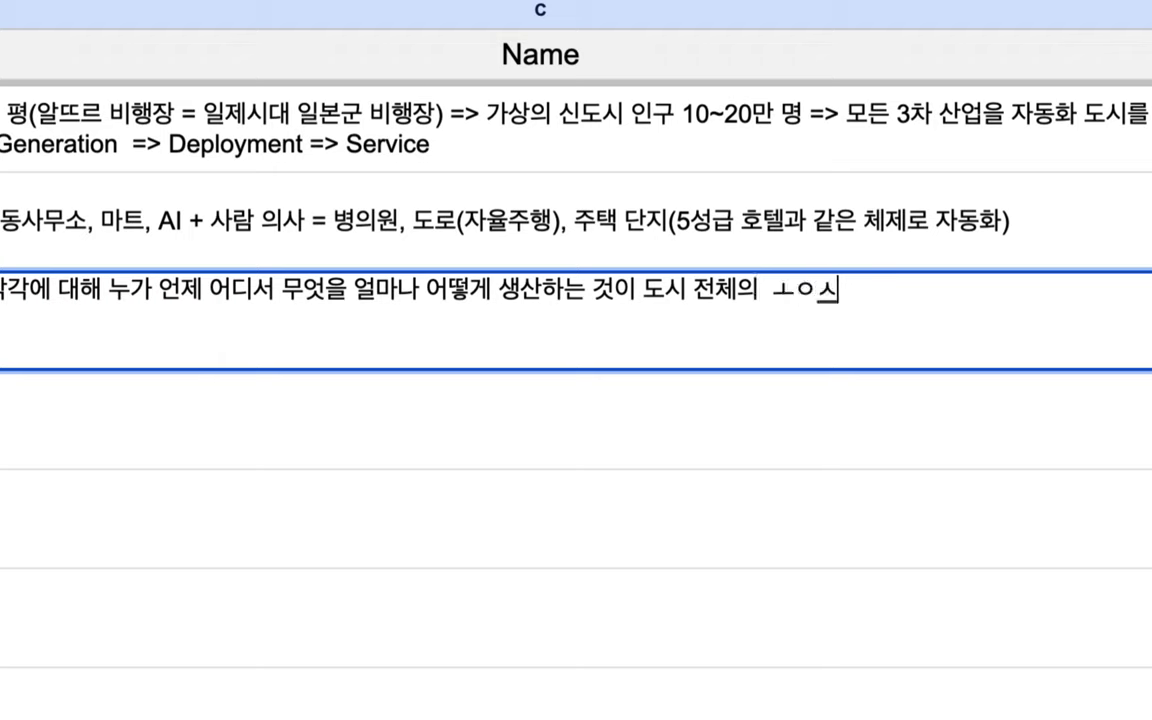
key(BackSpace)
text(최)
key(BackSpace)
text(총생산을 최)
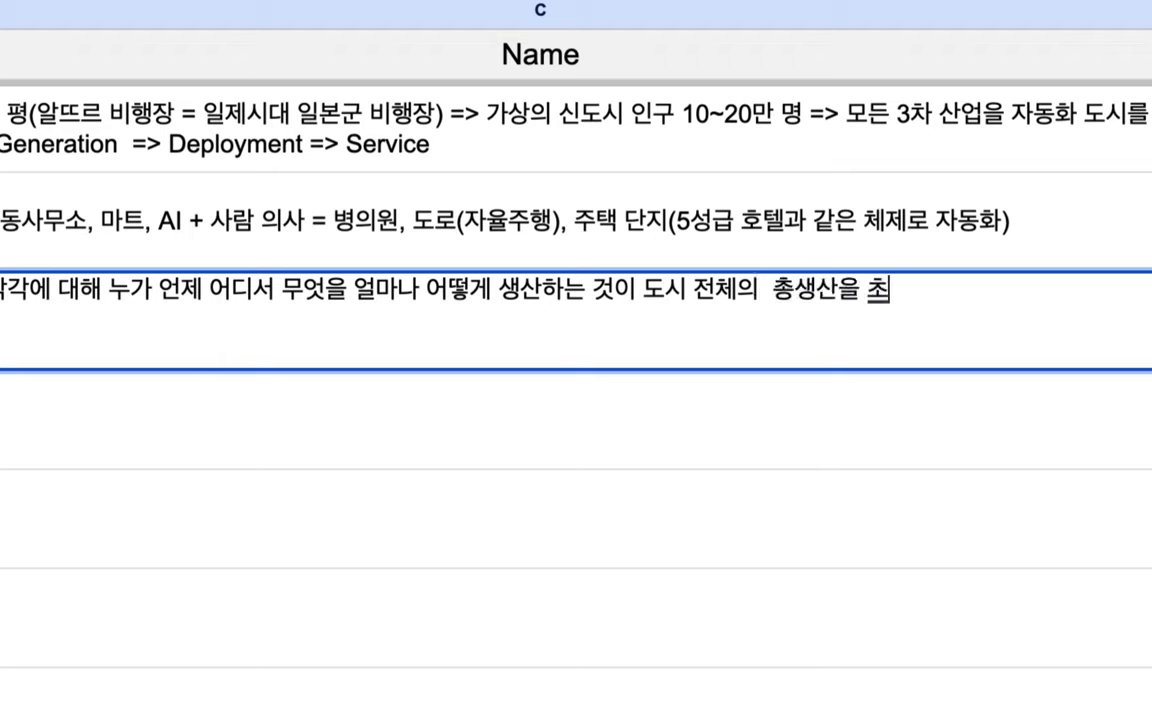
text(대화)
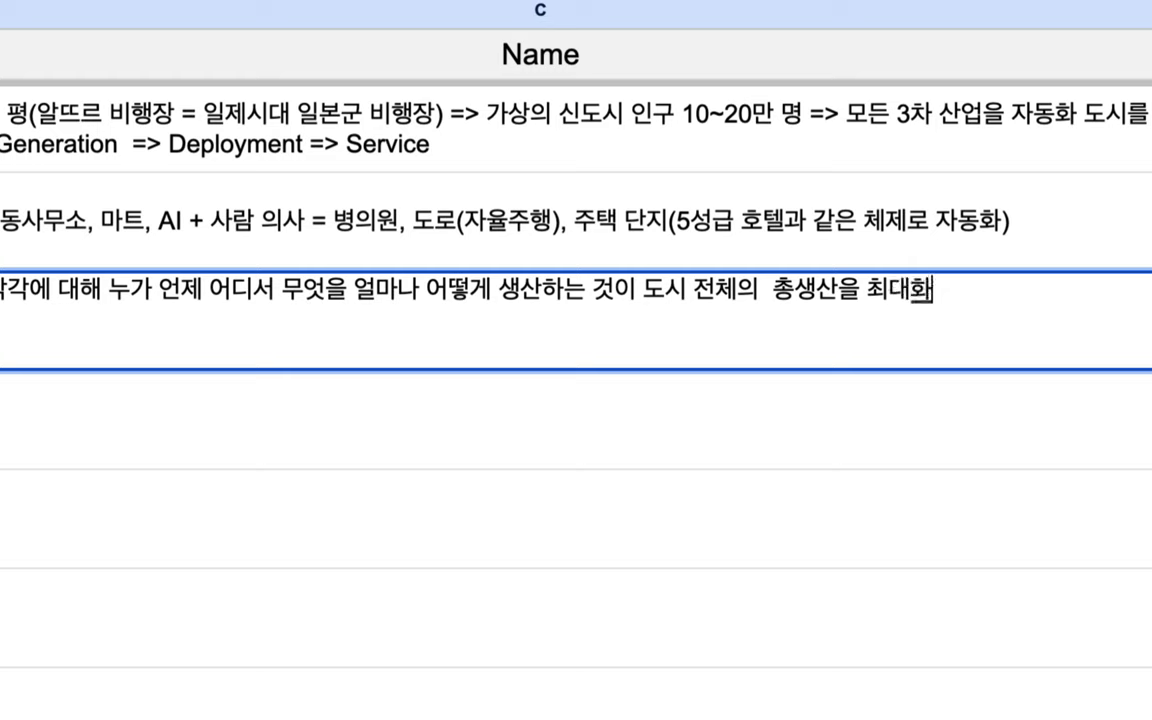
text((AI))
scroll(1113, 309, right, 3)
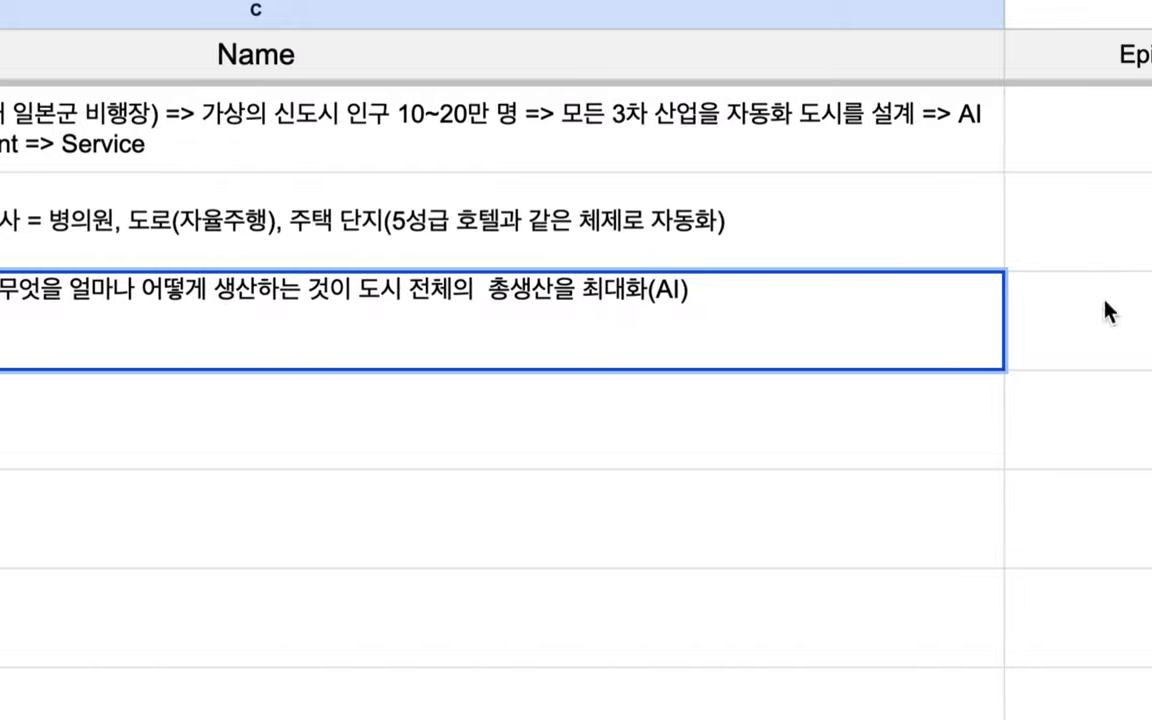
drag(643, 292, 338, 284)
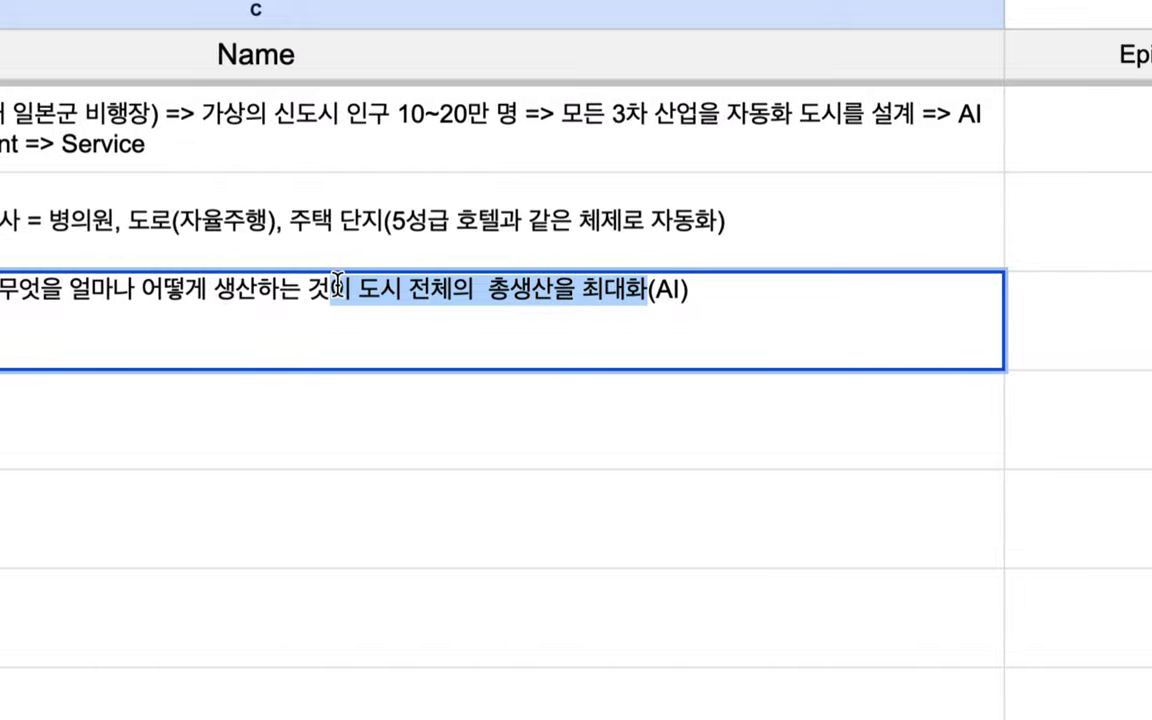
key(End)
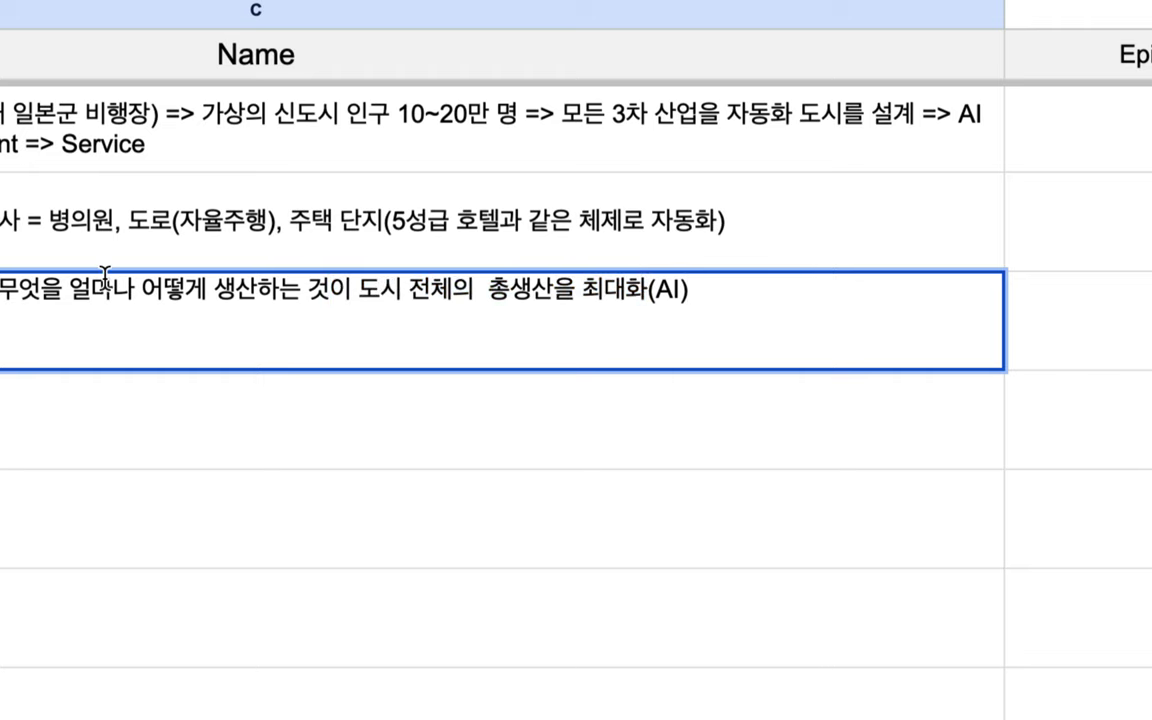
scroll(50, 290, left, 3)
scroll(4, 291, left, 2)
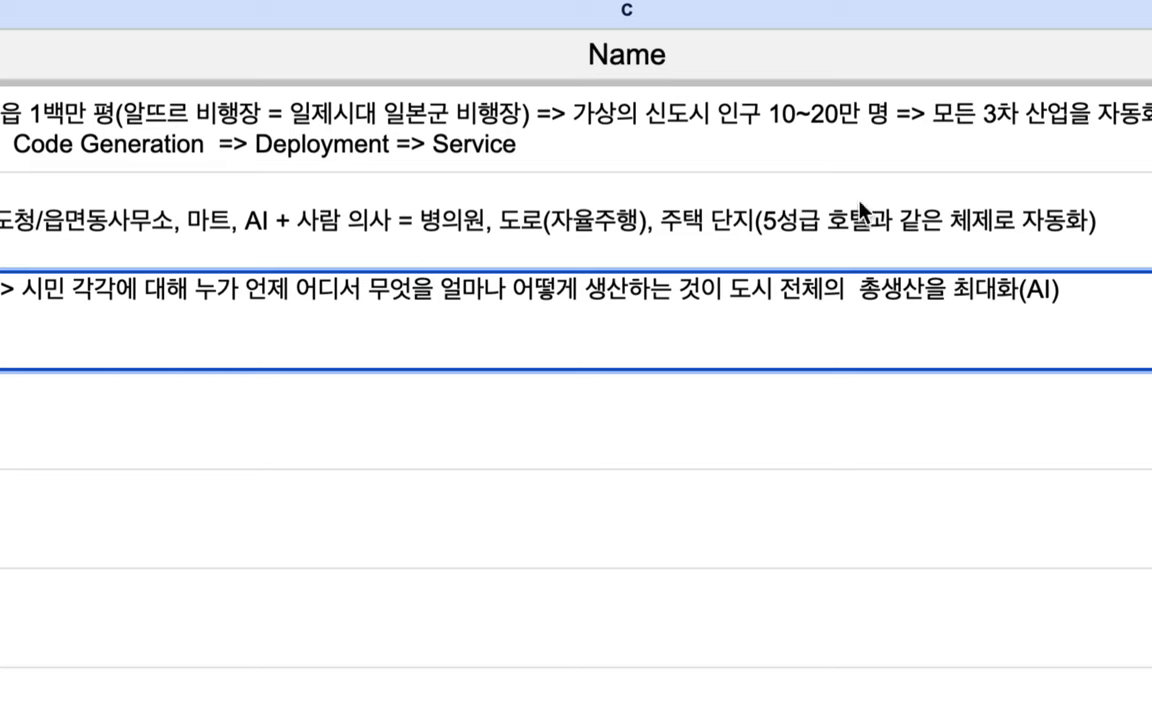
Append "=> 도시가 모든 시민을 고용 => 완전 복지" to the end of the C4 text.
text(=> 도)
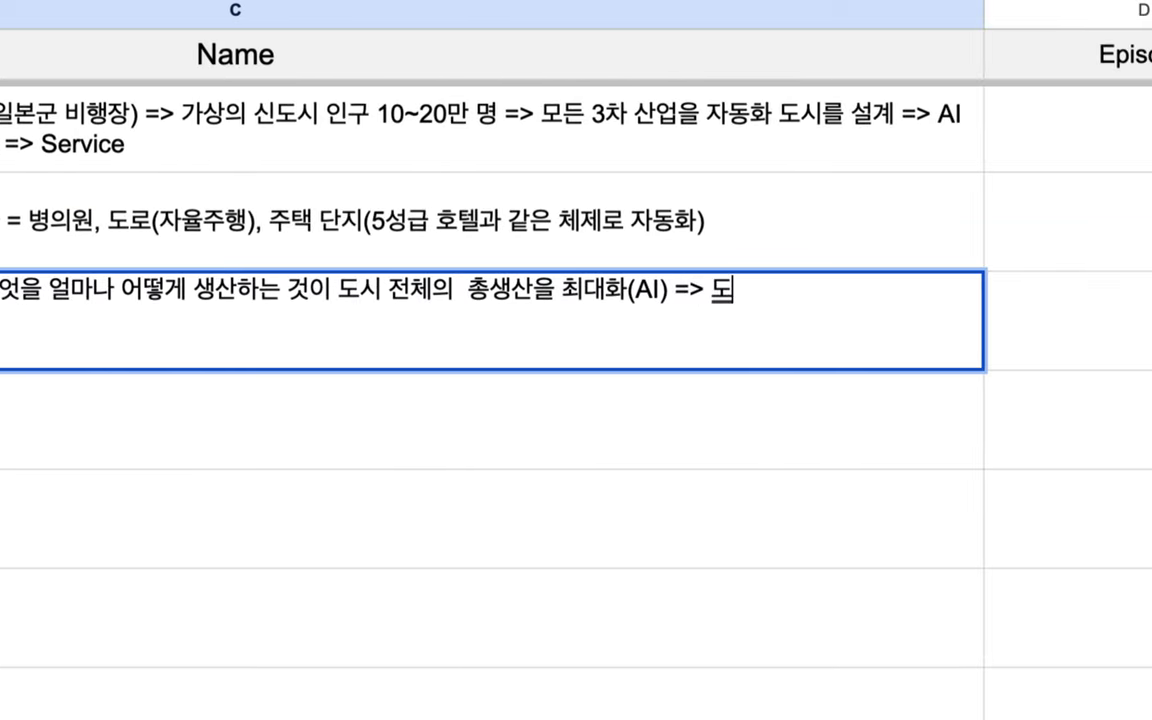
text(시가 모든 심민을 고용)
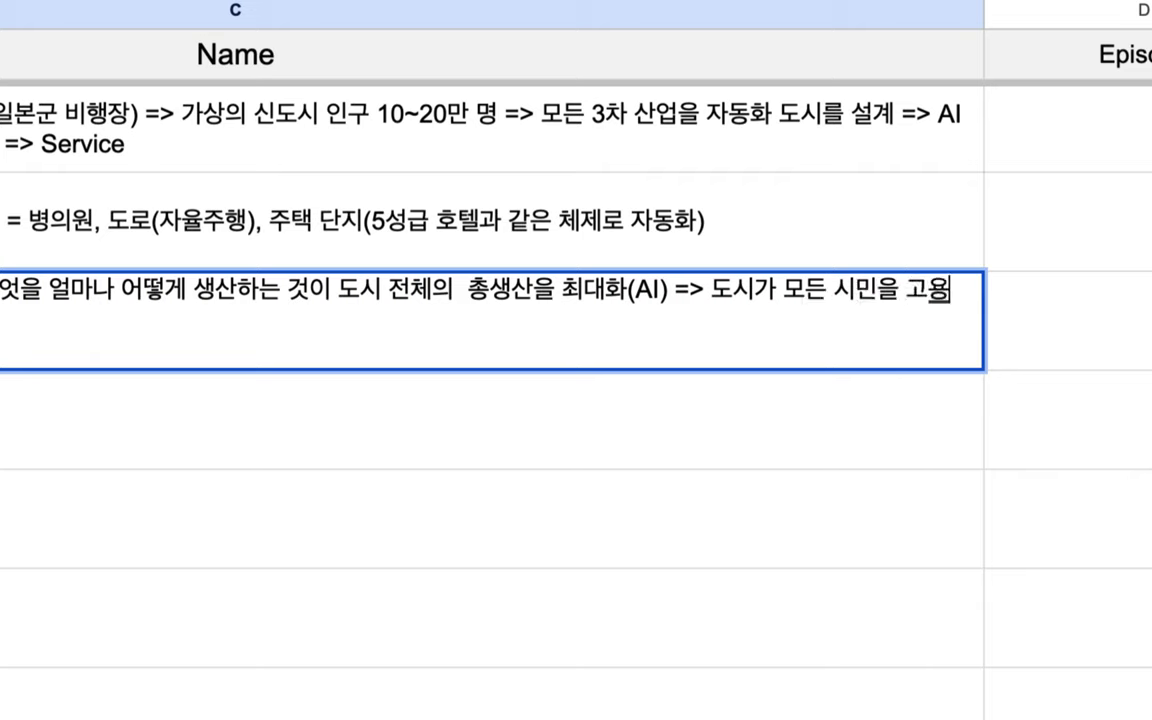
text( => 외)
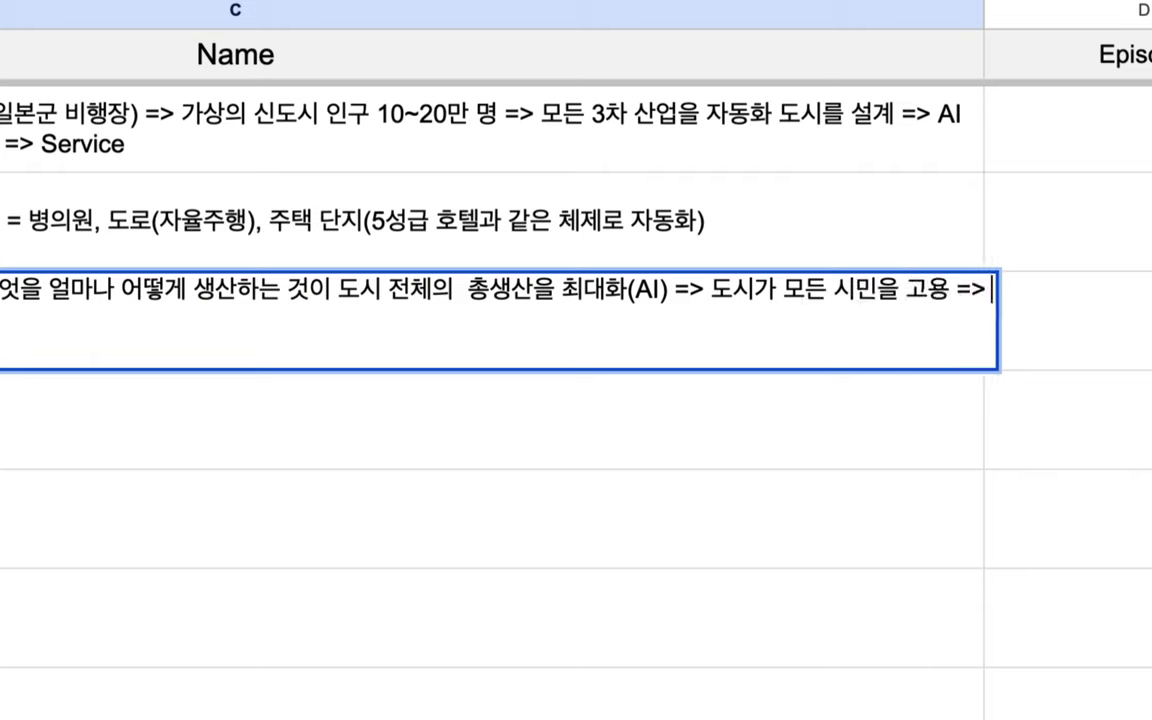
text(전 복지)
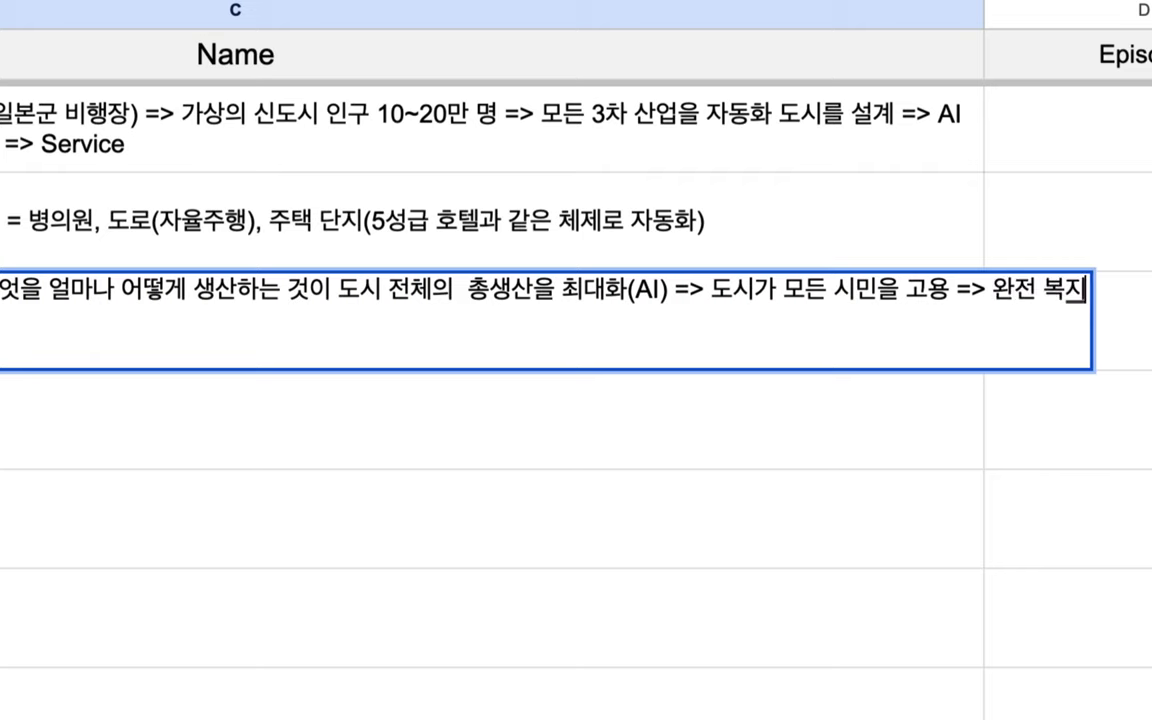
Add "(주택, 교육, 의료, 교통.....무상 복지) => 삼성, 현대, LG" after "완전 복지" in C4.
text((주택)
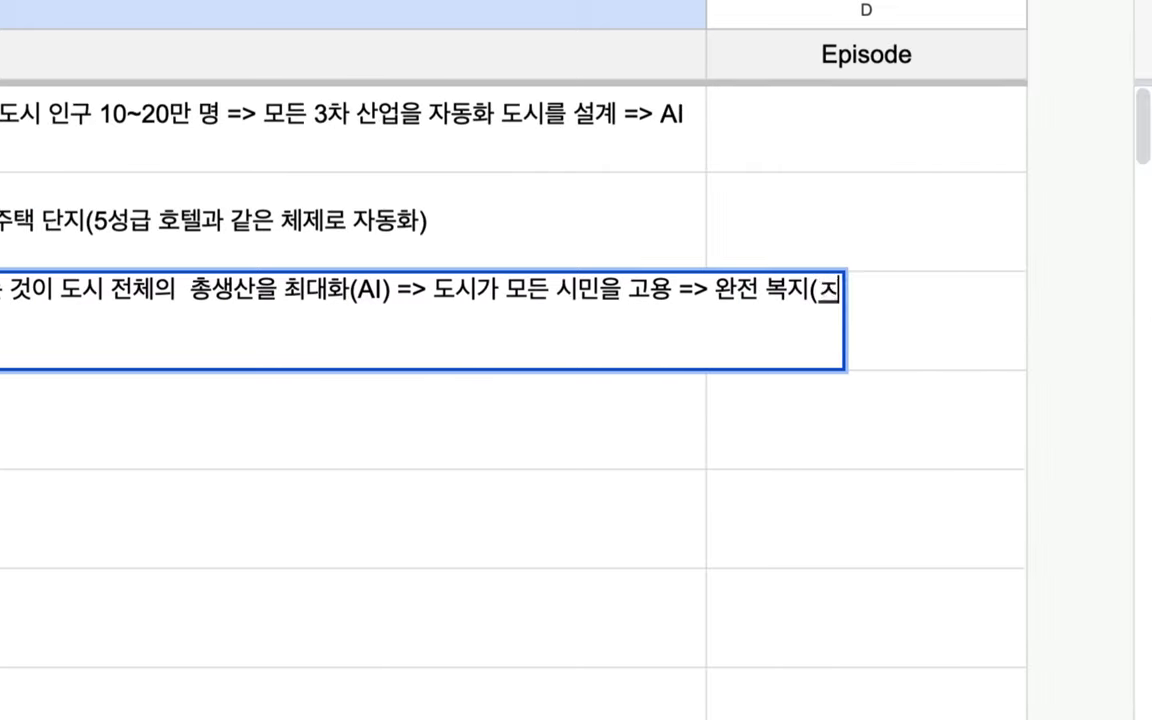
text(, 교육)
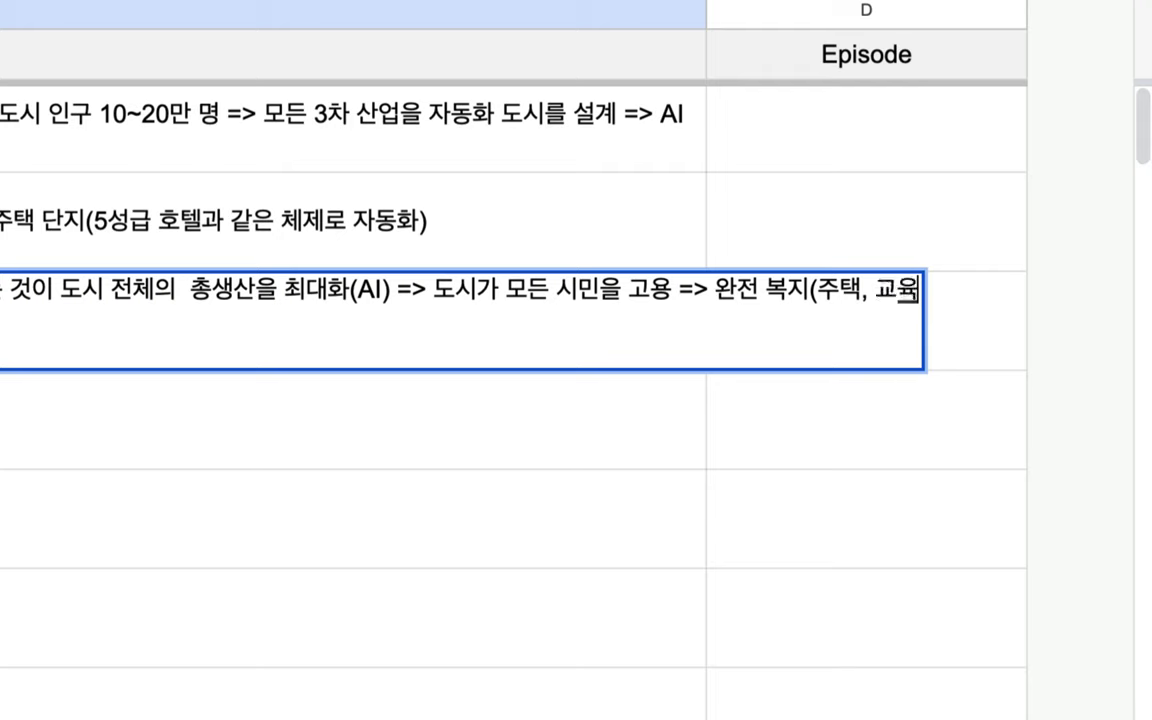
text(, 의료, 교통..)
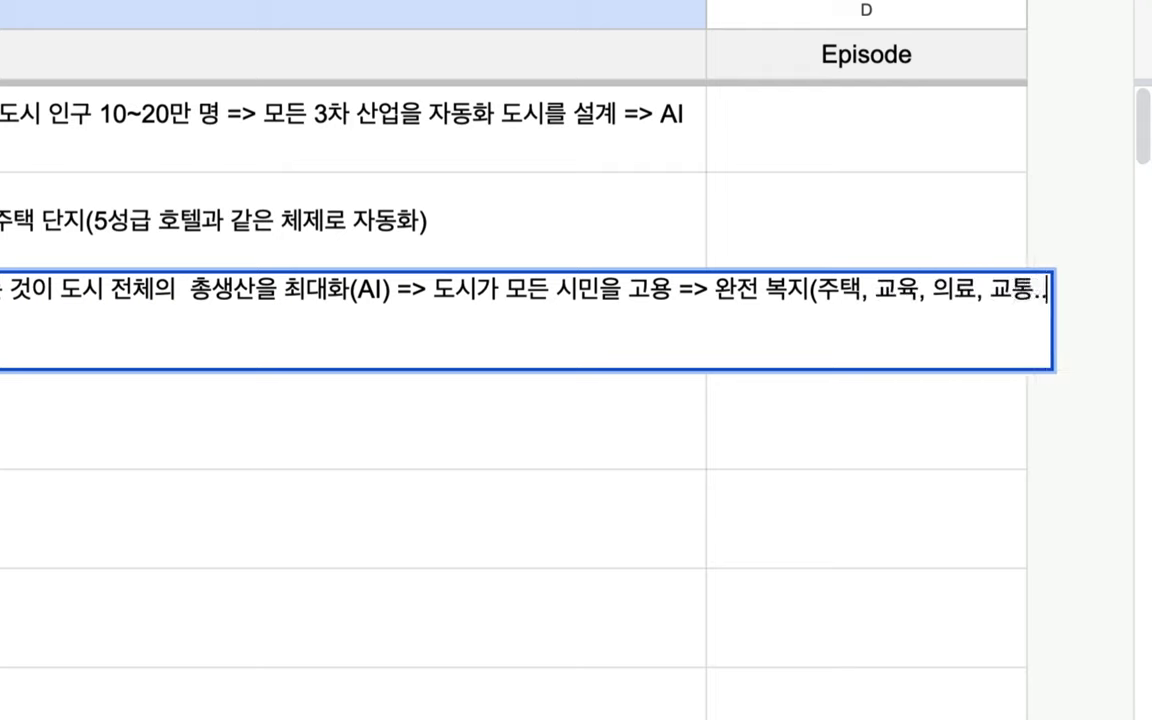
text(...무상)
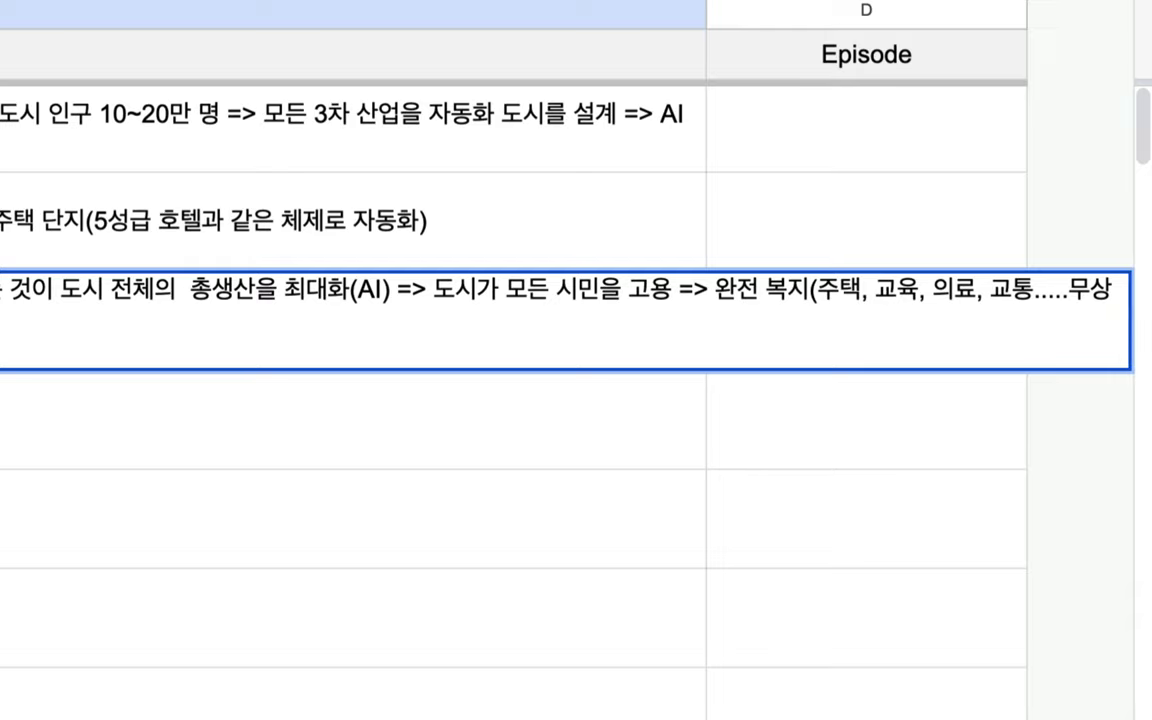
text(복지) =)
text(> 삼스)
text(성, 현대, )
text(LG)
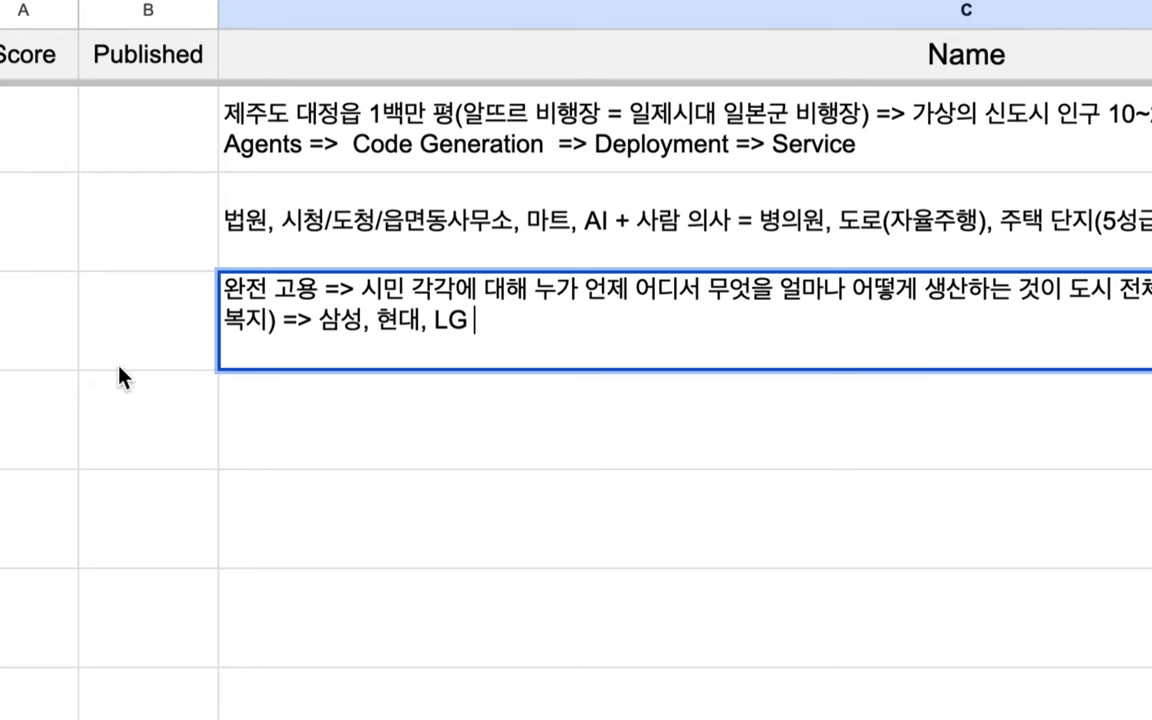
drag(299, 326, 474, 326)
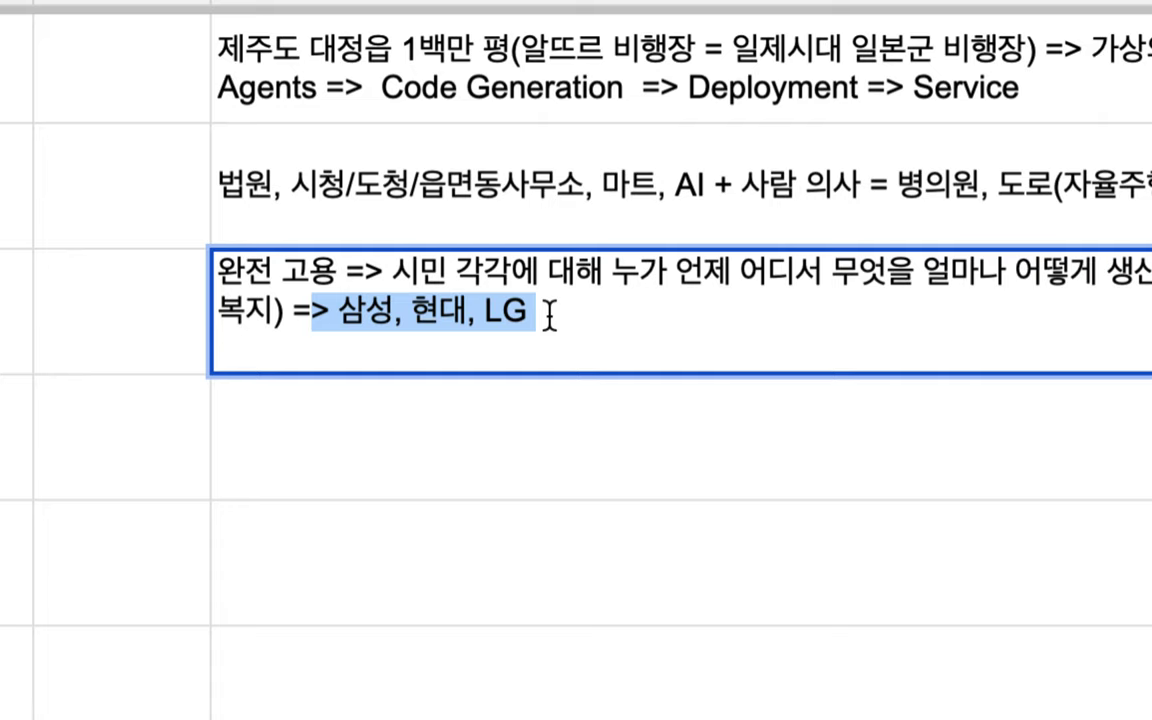
drag(296, 312, 205, 320)
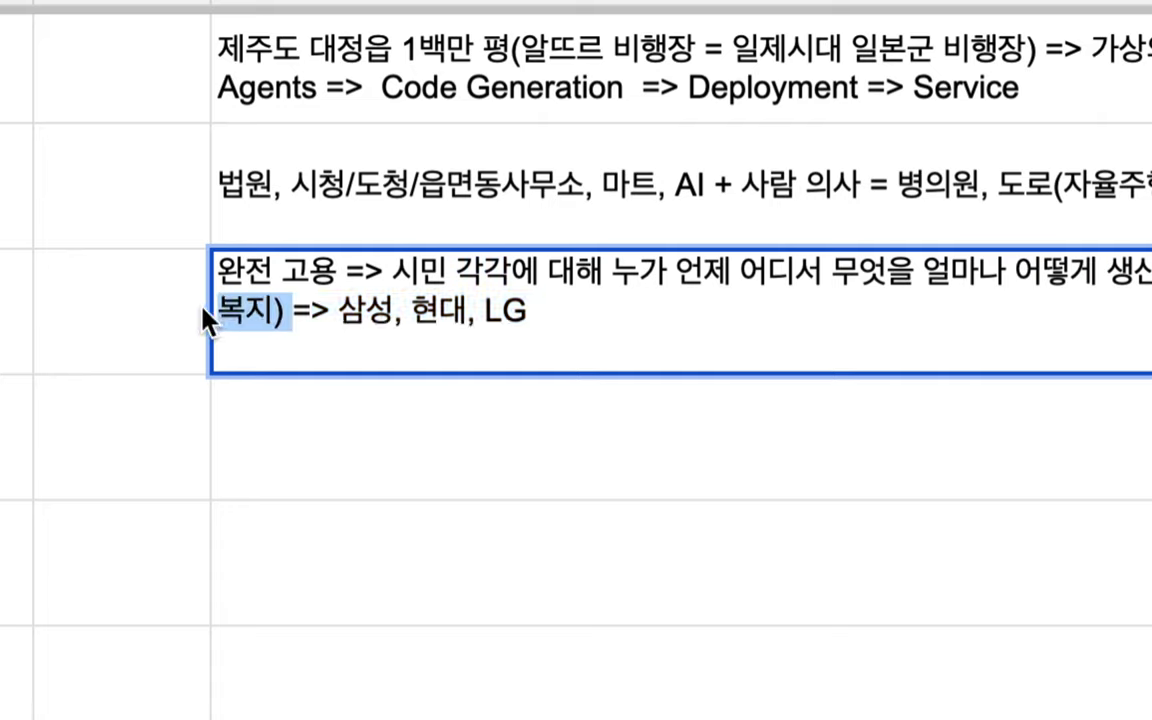
drag(338, 314, 522, 322)
Append "=> 도시로 적용" after "LG" in C4 and commit the cell.
click(522, 322)
text(=> )
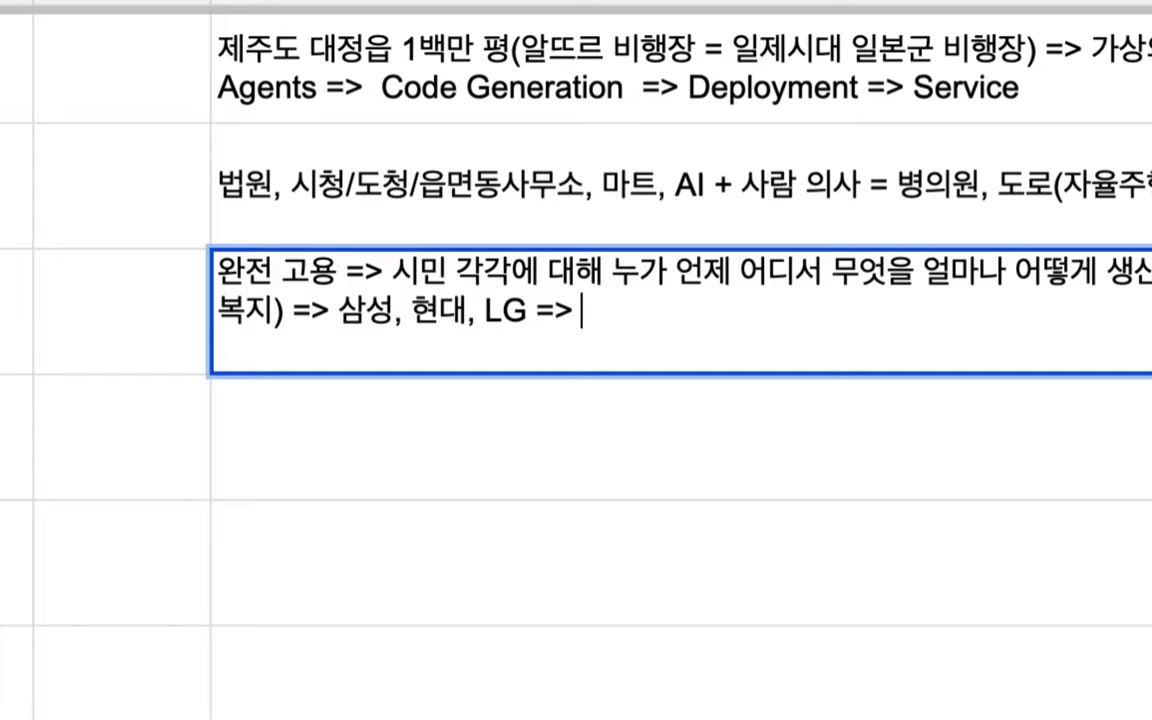
text(eht)
key(BackSpace)
key(BackSpace)
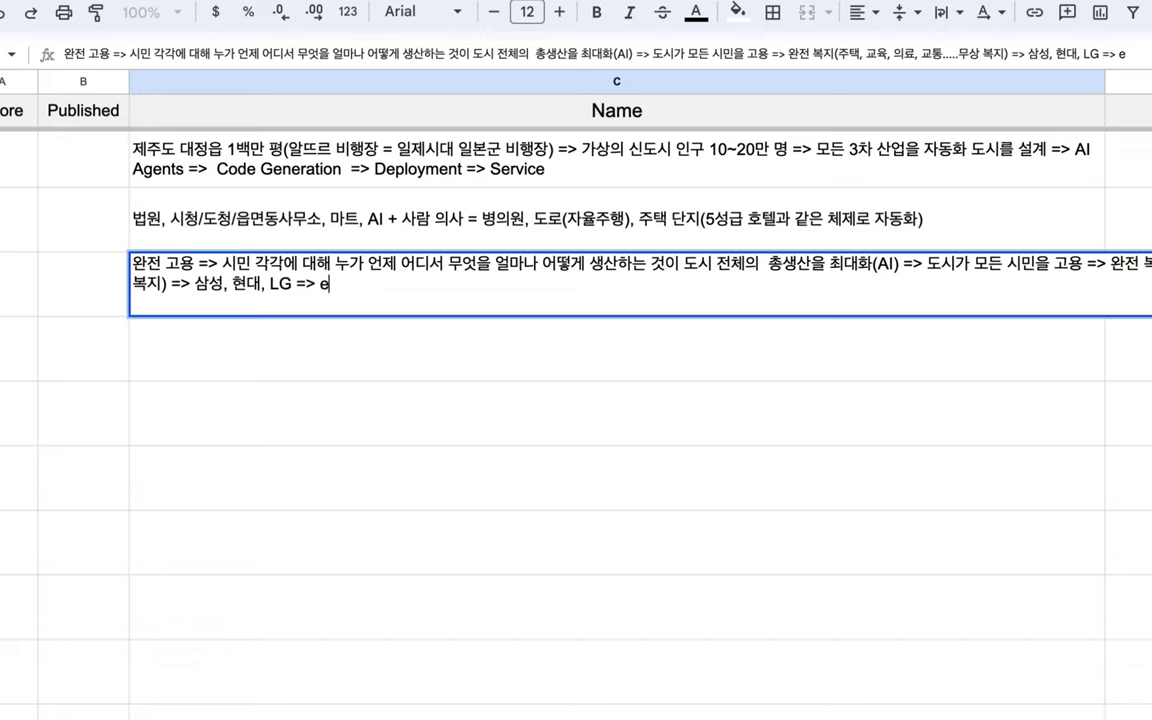
key(BackSpace)
text(hrl)
key(BackSpace)
key(BackSpace)
key(BackSpace)
key(BackSpace)
text(도기로)
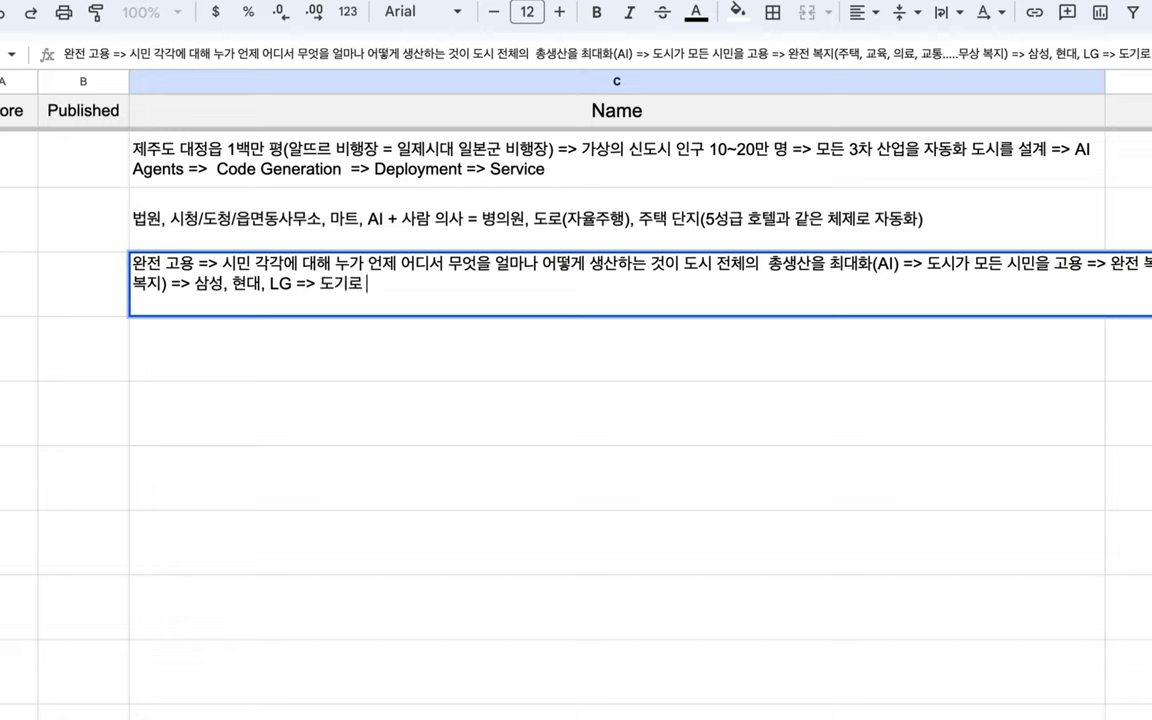
key(BackSpace)
key(BackSpace)
text(시로 적요)
key(Return)
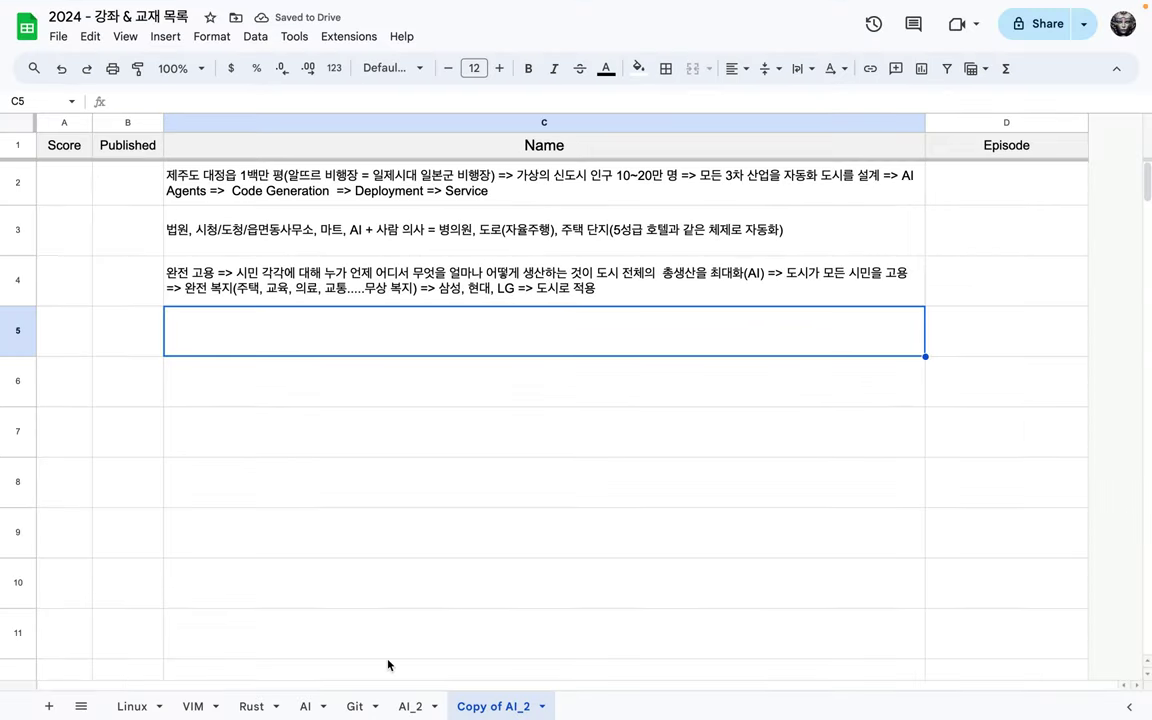
Enter the practice topic "실습 주제 => 체제 비용을 최소화한 신도시를 설계" in C5.
mouse_move(408, 703)
drag(256, 191, 252, 330)
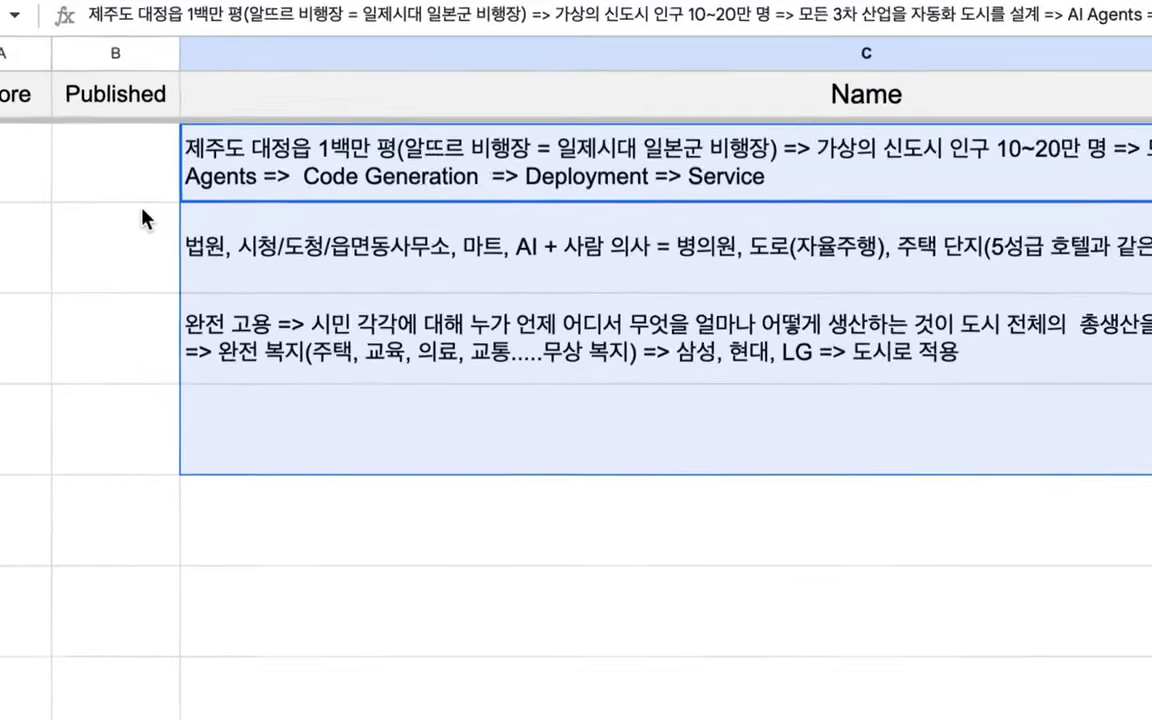
click(328, 463)
text(실습 주제 => 체제 비용을 최솔)
text(화한 신도시를 )
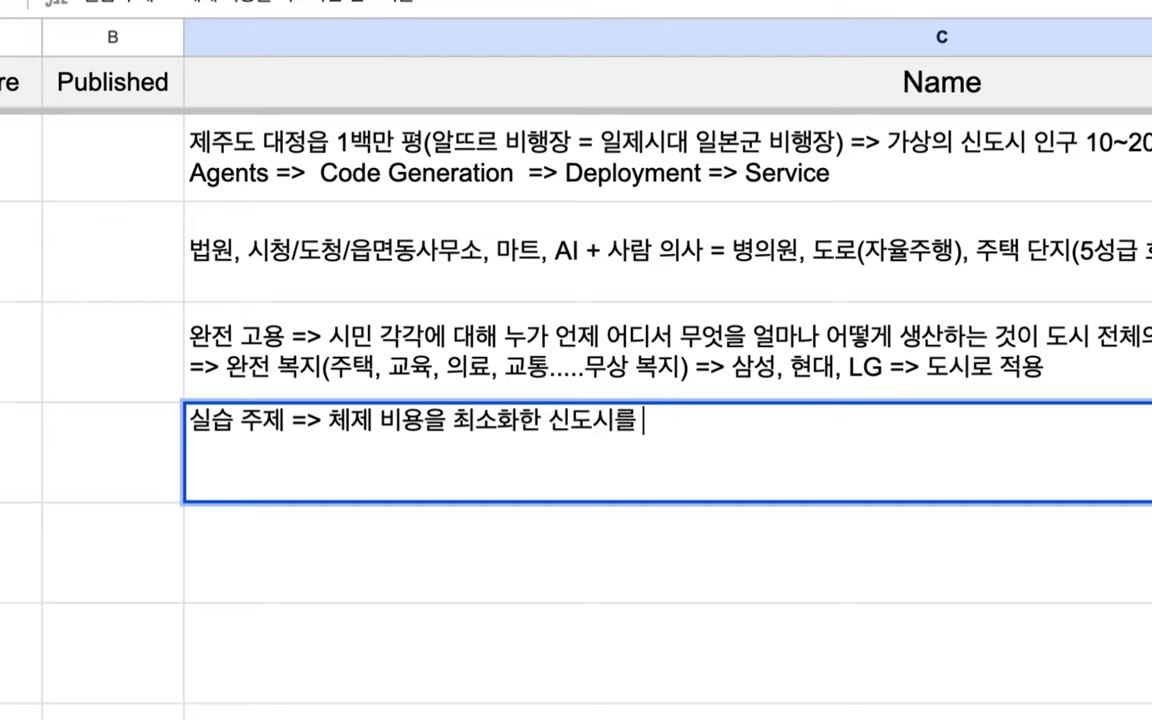
text(설계)
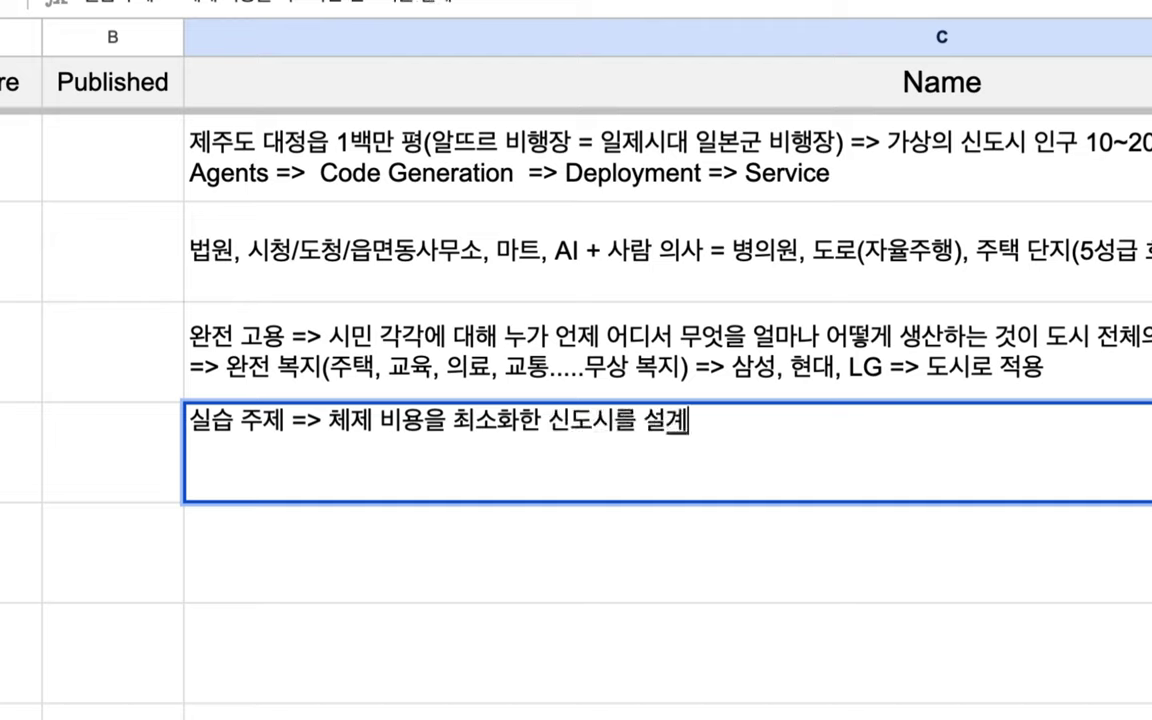
Number the first practice topic in C5 as (1) and append ", (2) 관련 코드를 자동 생성".
click(325, 428)
text((1))
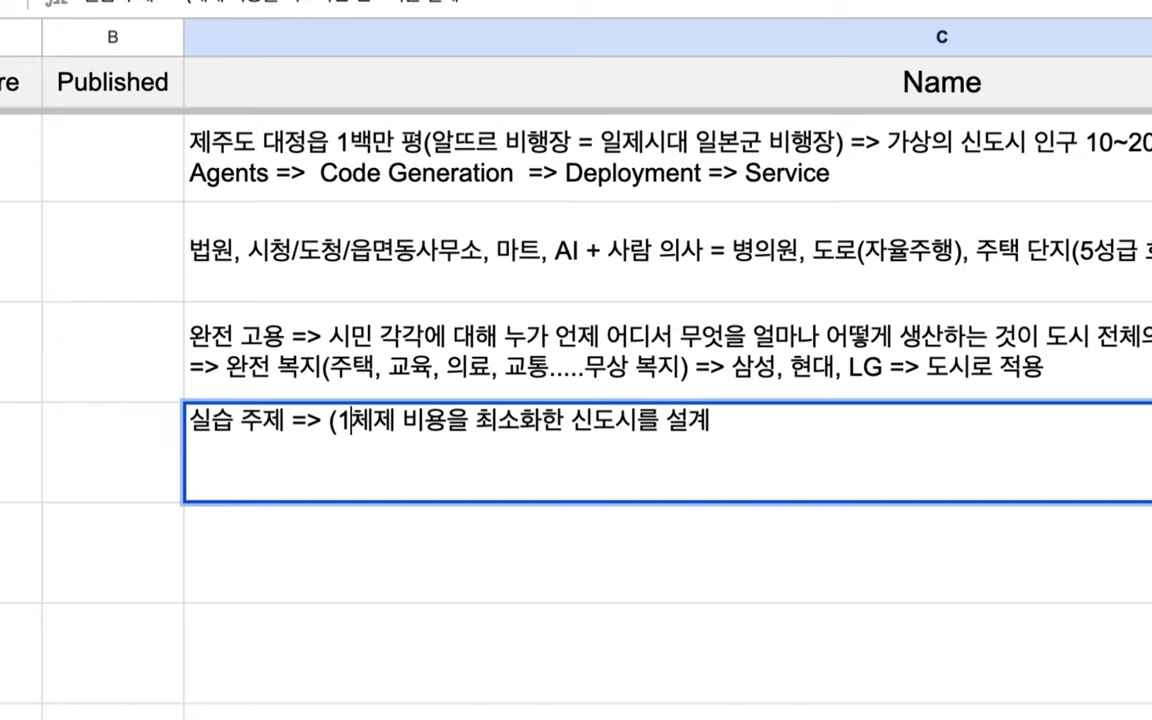
click(822, 421)
text(, (2))
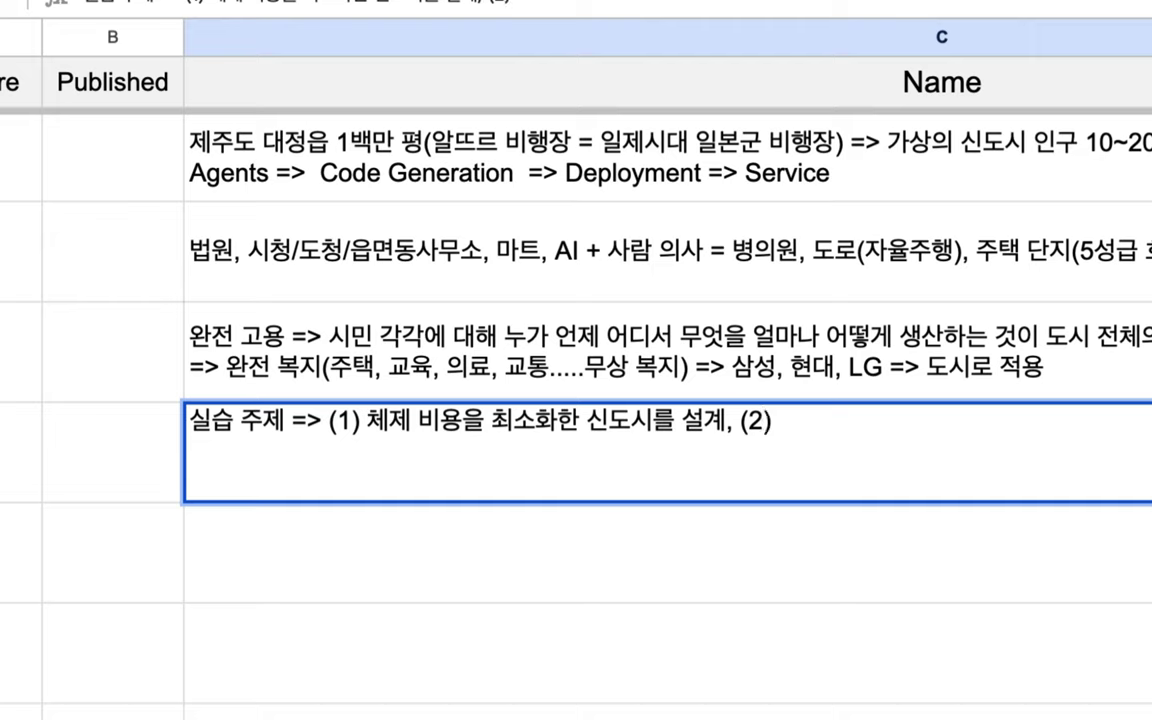
text( 관련 코드를)
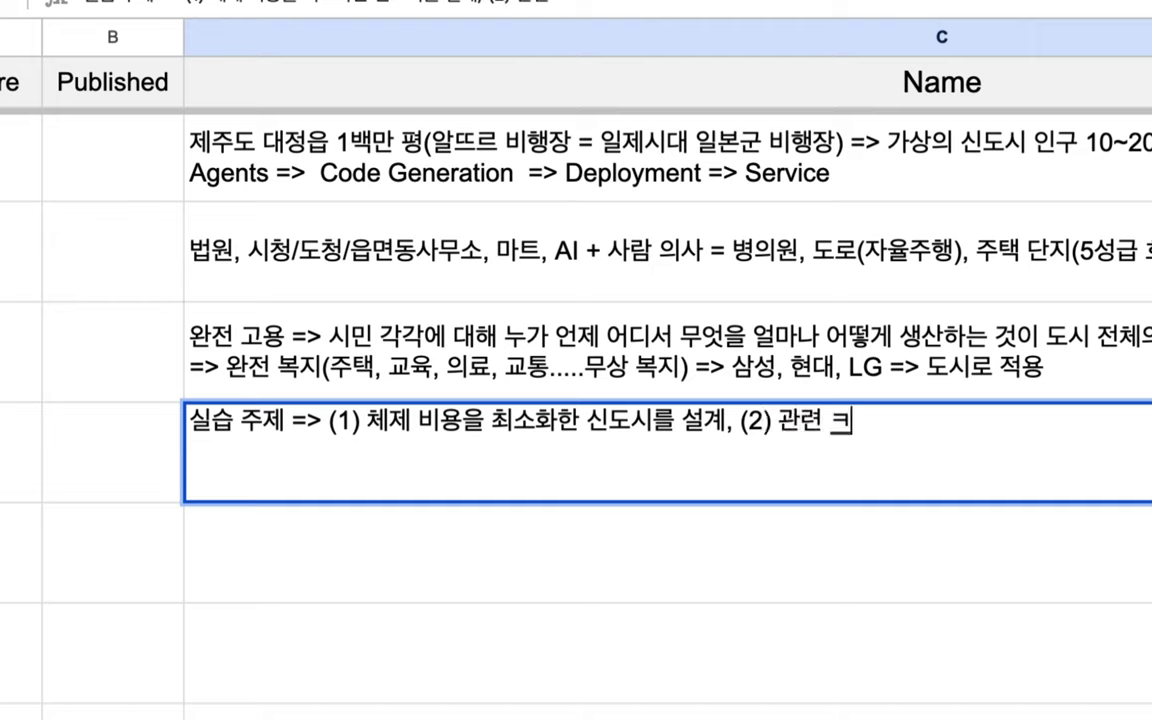
text( 자도)
text(성)
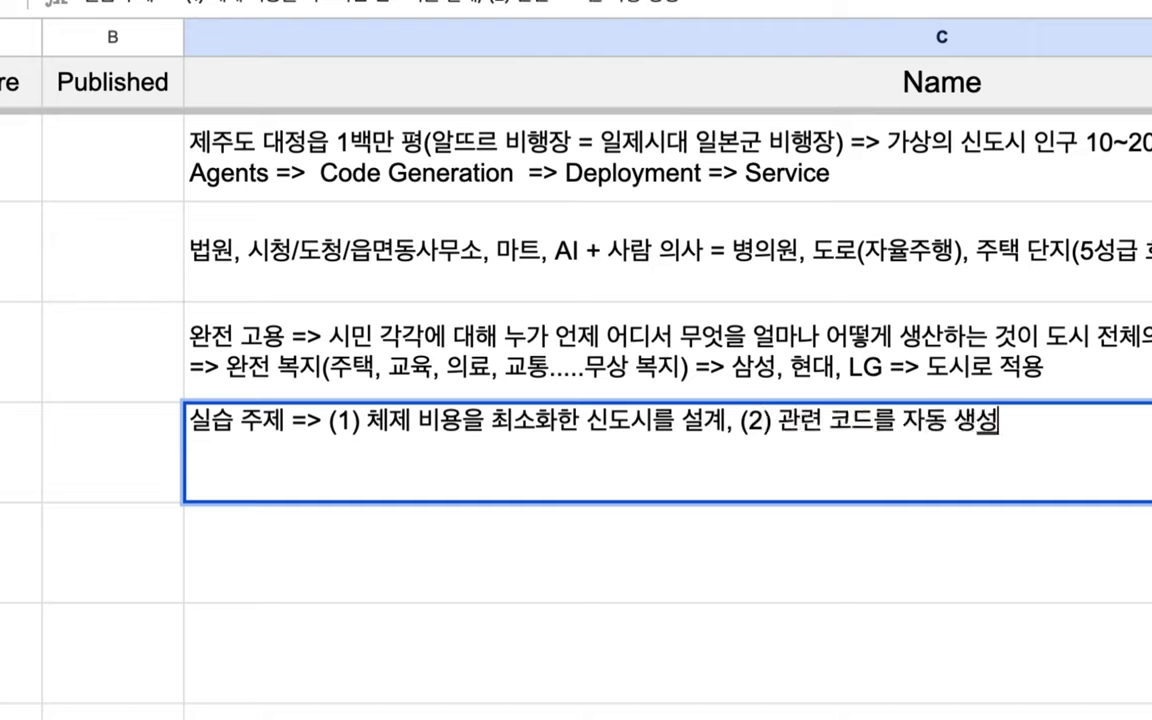
Append the third practice topic ", (3) 실제로 제주도에 서비스를 제공" to the C5 text.
text(, (3) )
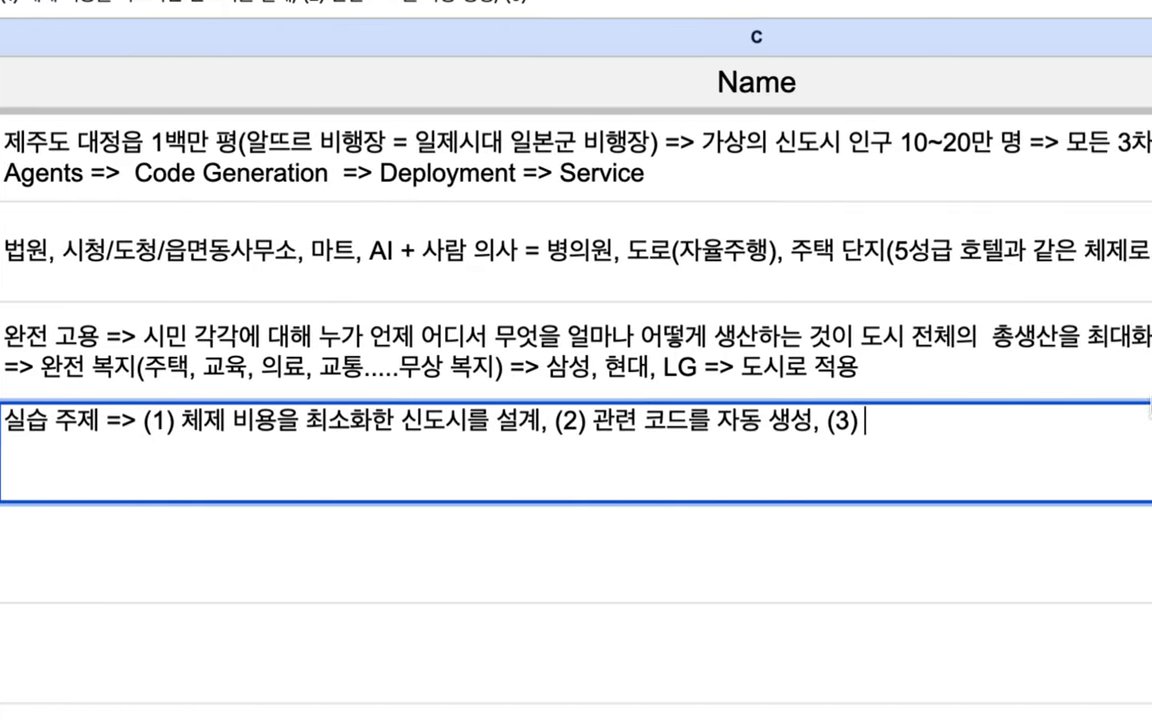
text(서비스를 제)
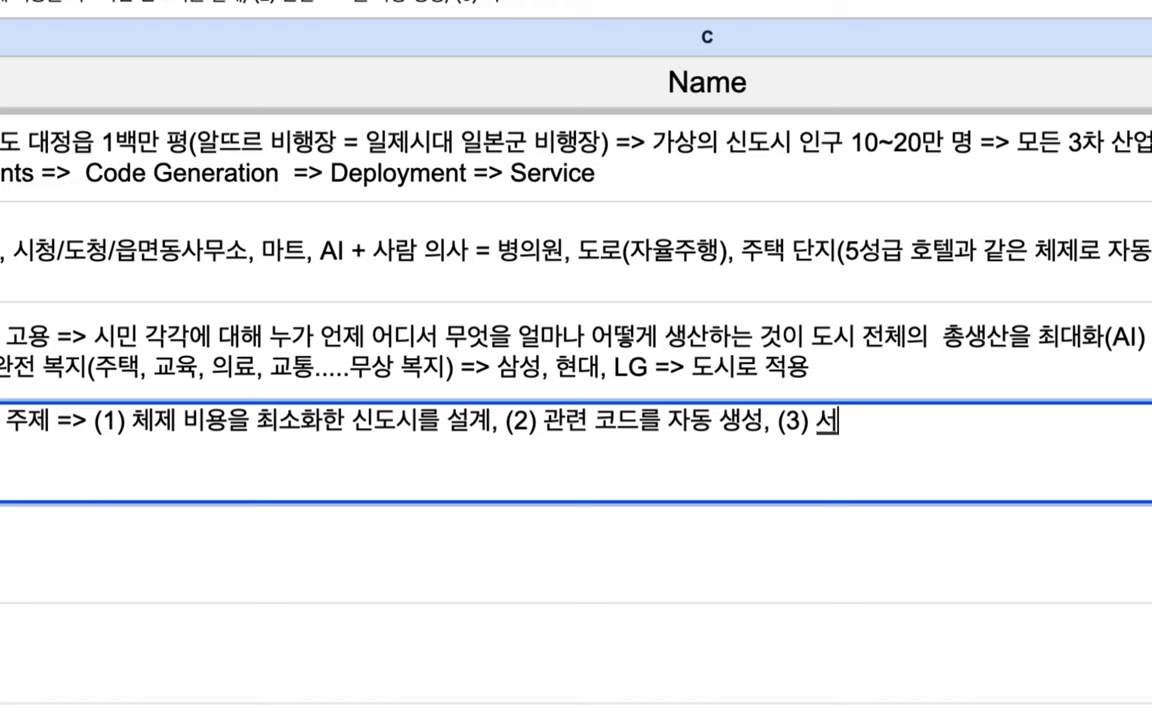
text(공)
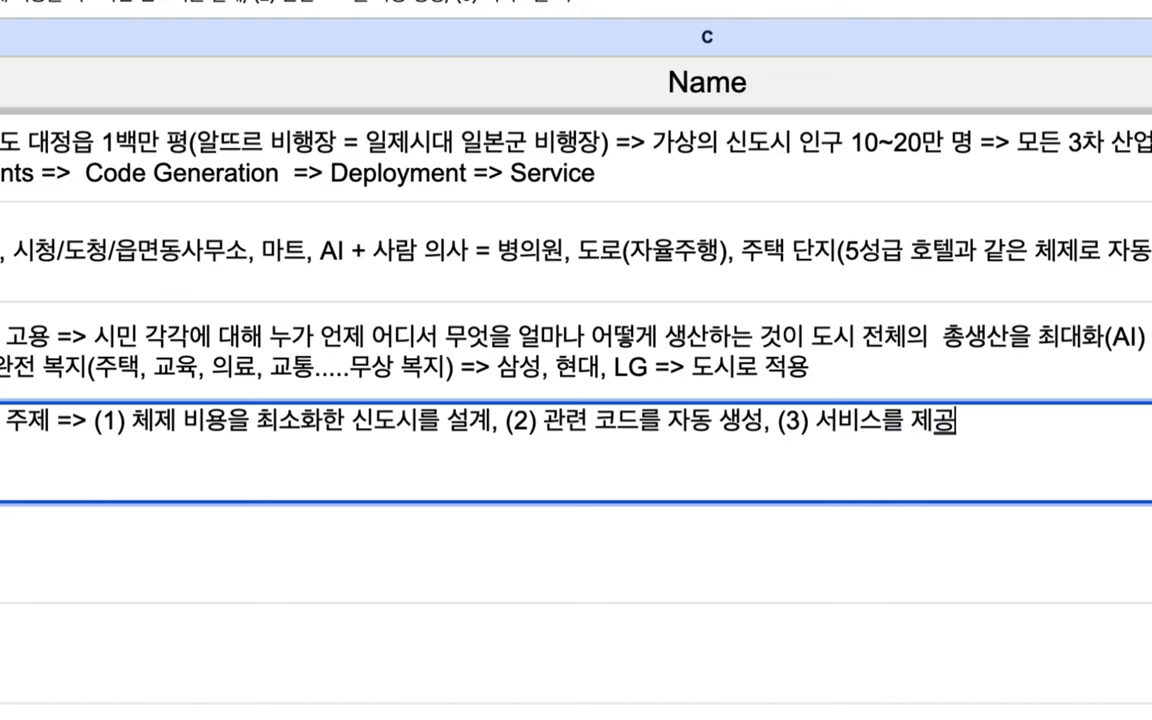
click(685, 428)
text(실제로)
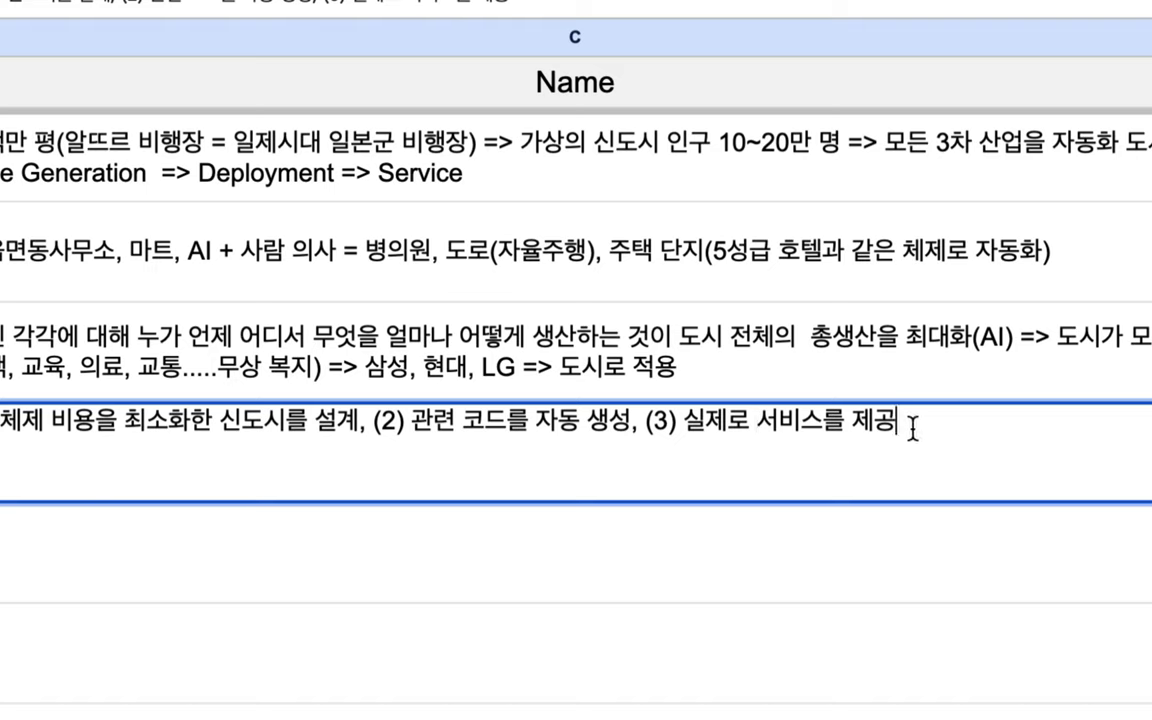
drag(220, 424, 288, 424)
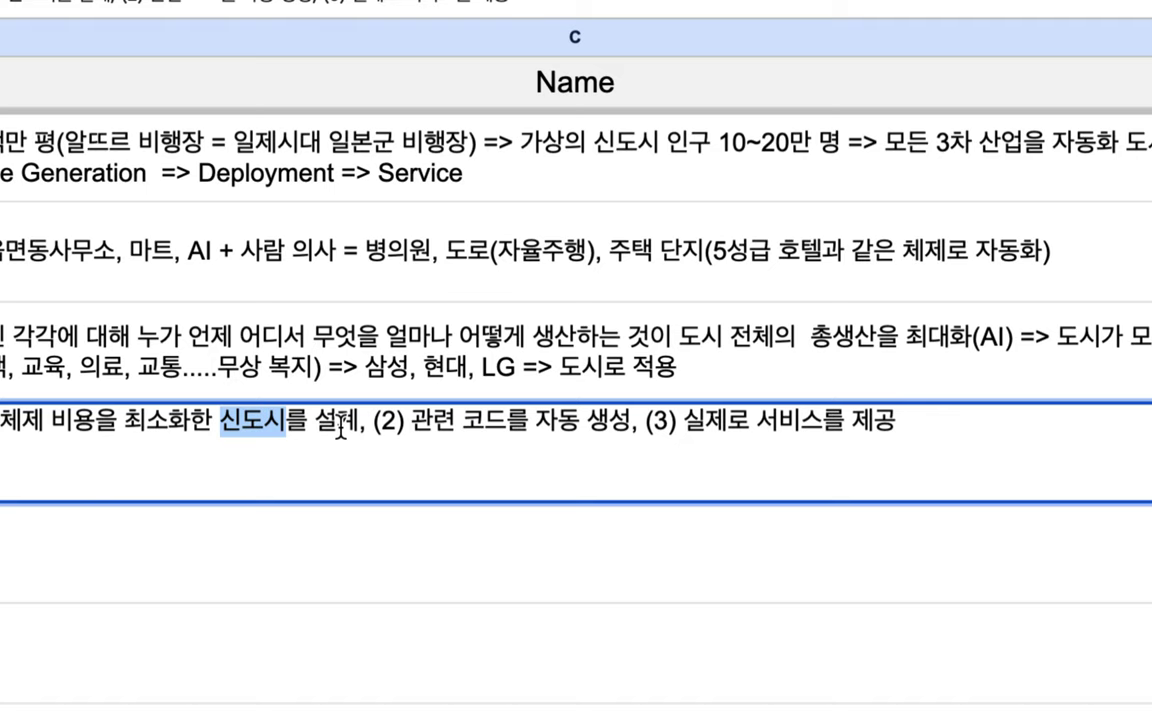
click(762, 428)
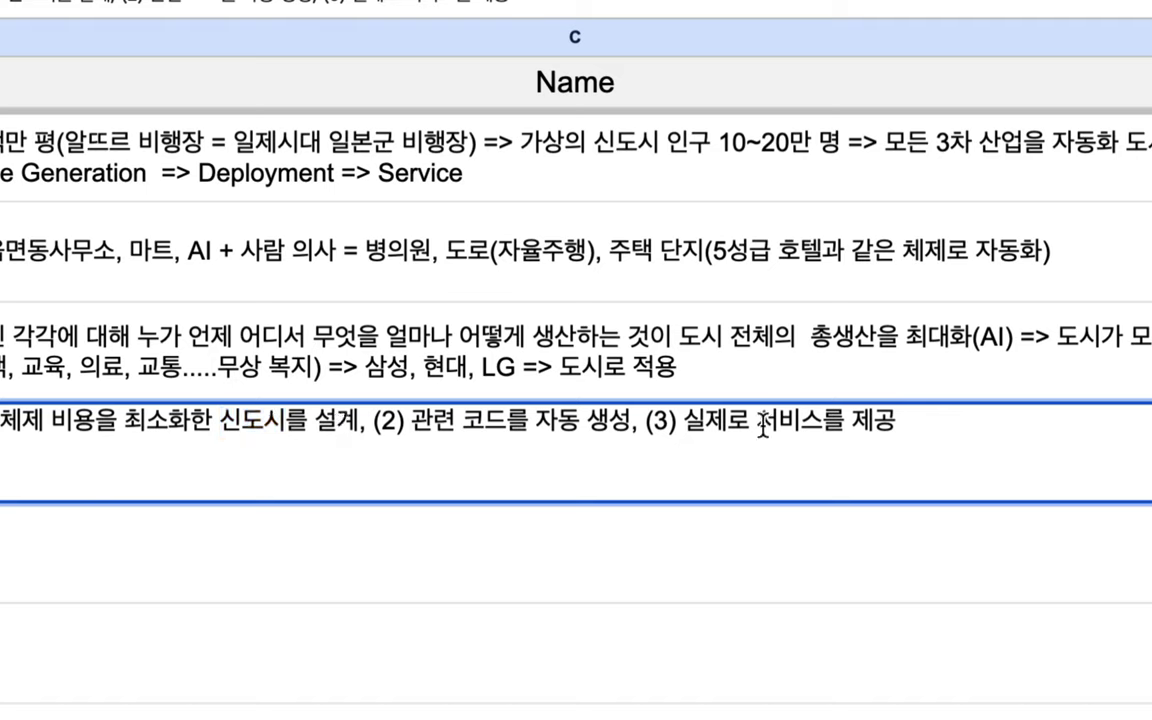
text(제주도에)
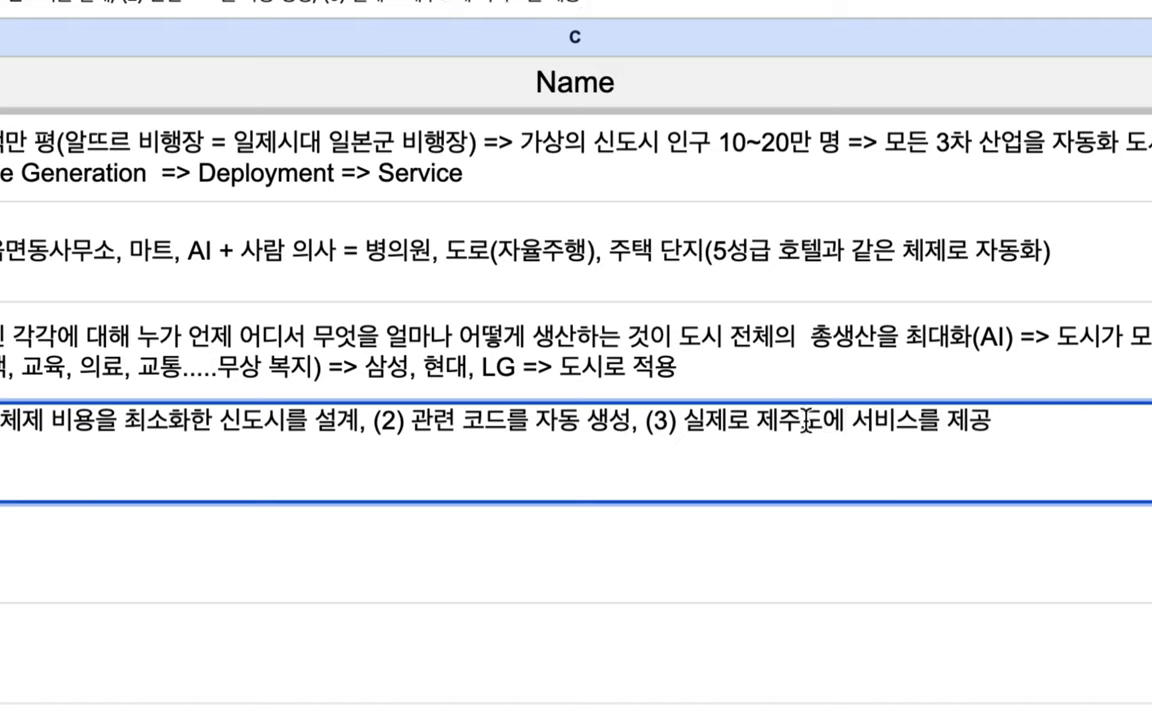
Go over the practice topics in C5, commit the cell and select the notes in C2:C5.
drag(748, 422, 826, 430)
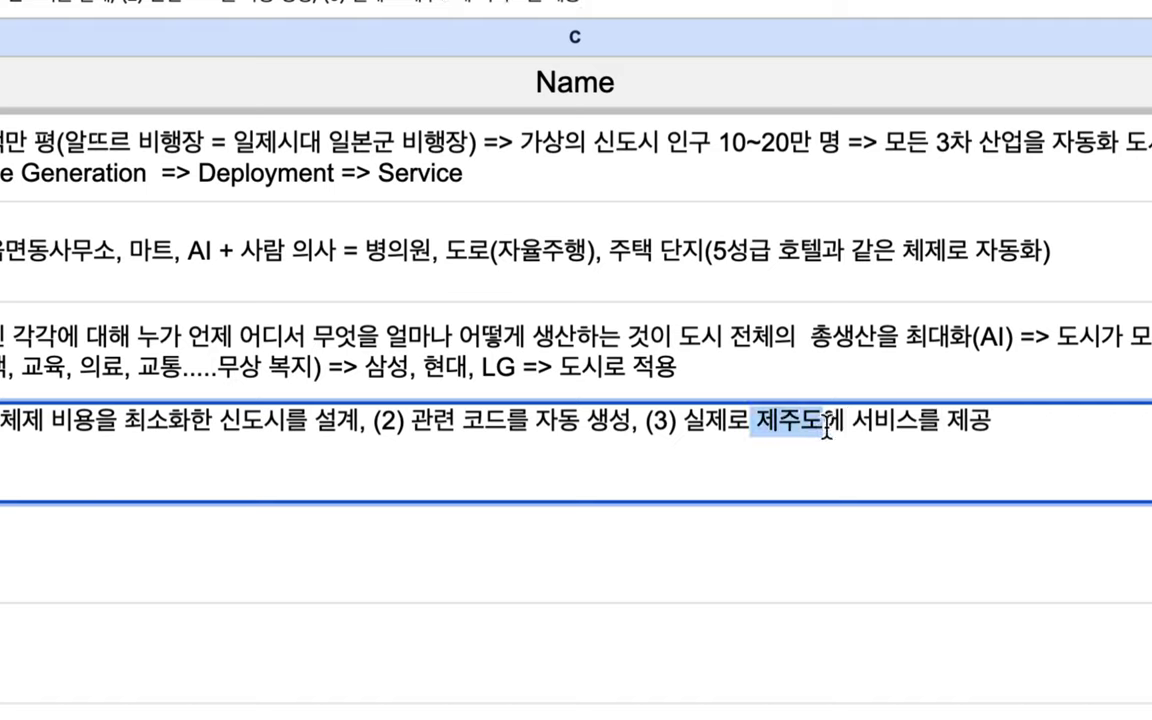
drag(220, 425, 290, 428)
drag(458, 425, 607, 425)
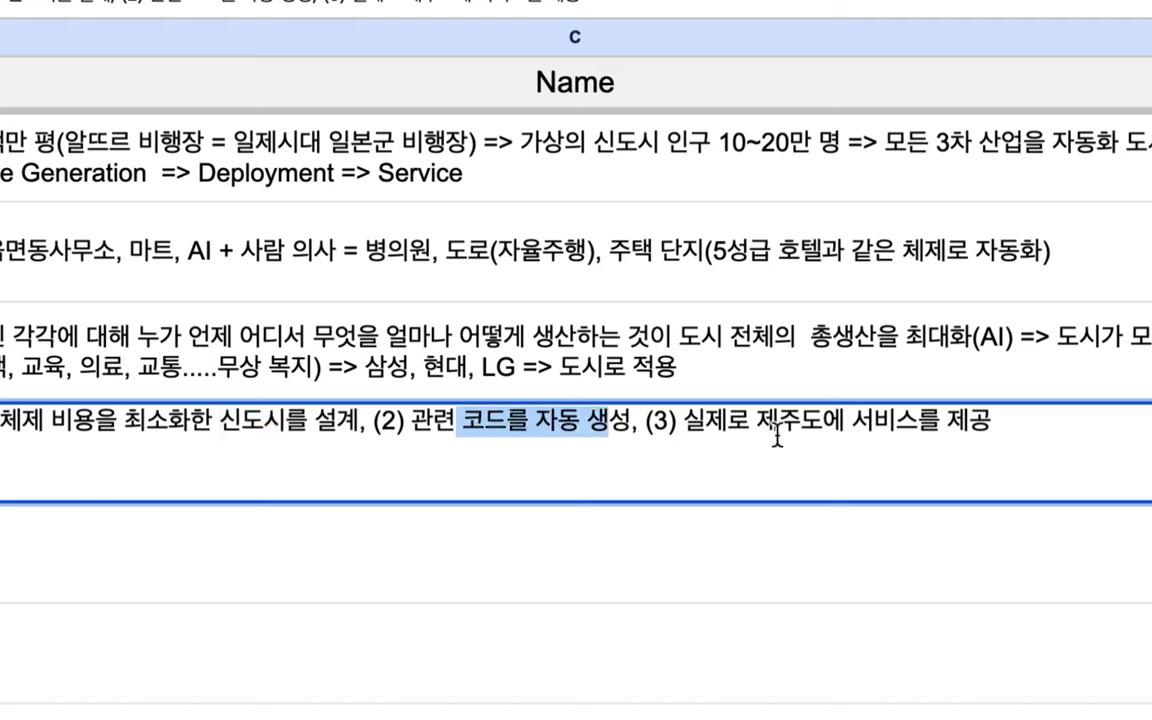
drag(768, 424, 822, 424)
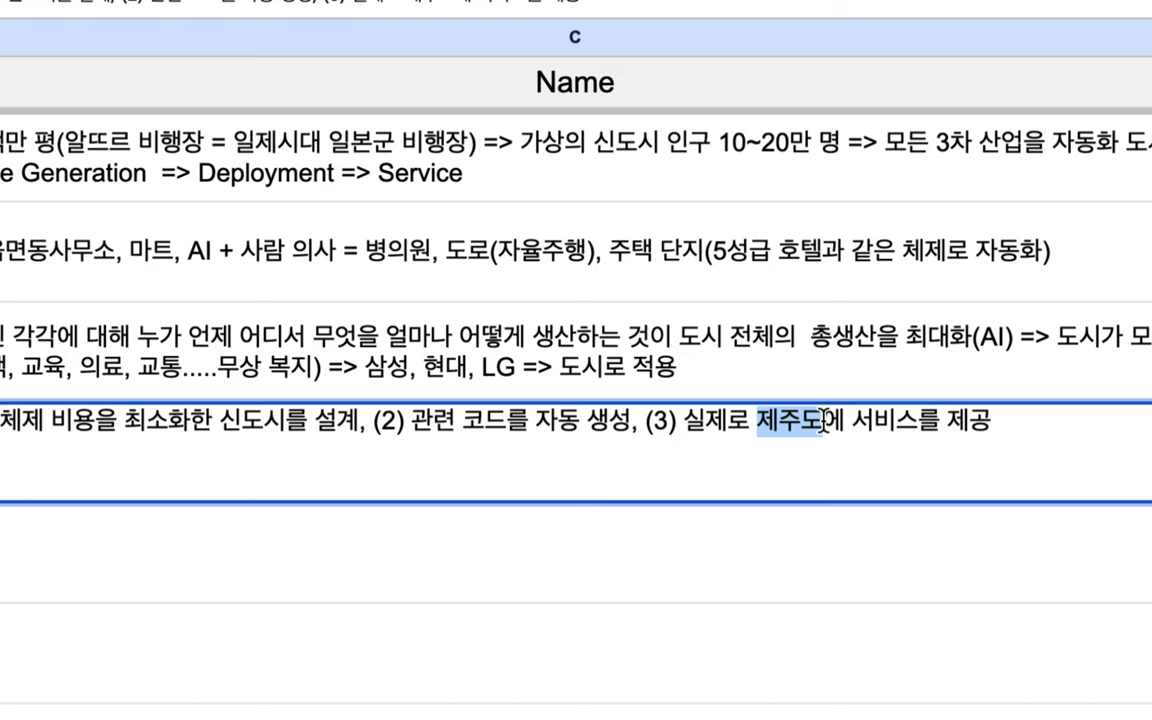
click(993, 424)
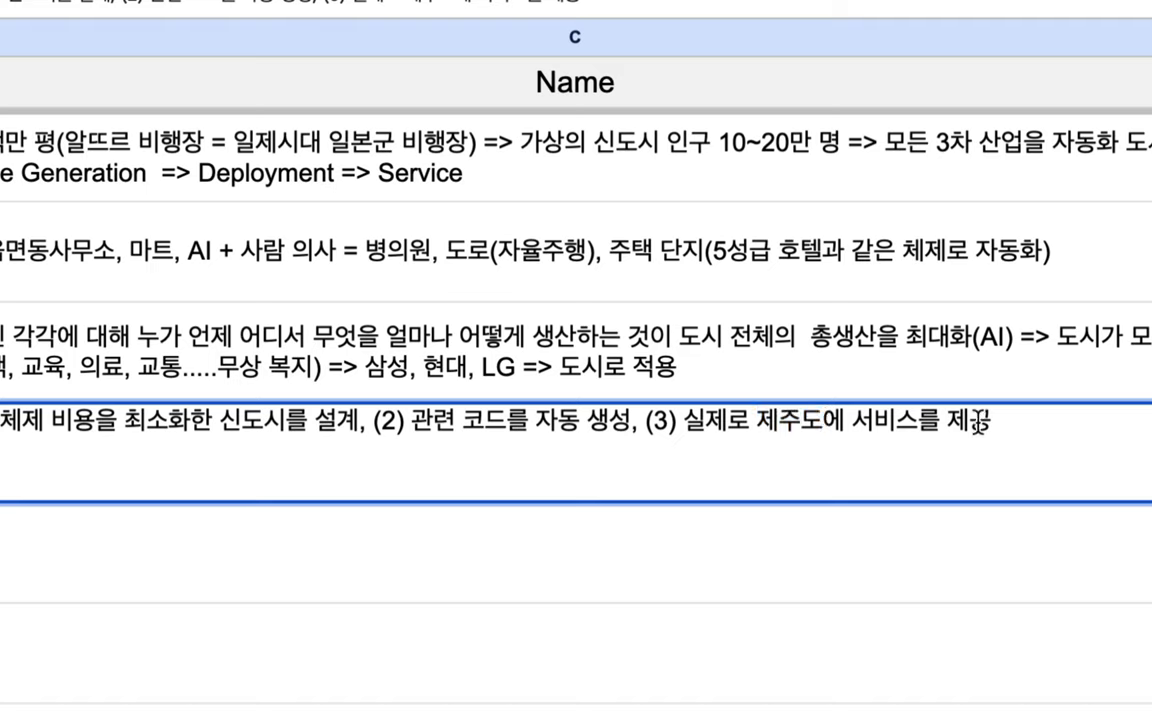
drag(290, 424, 188, 424)
drag(752, 424, 893, 427)
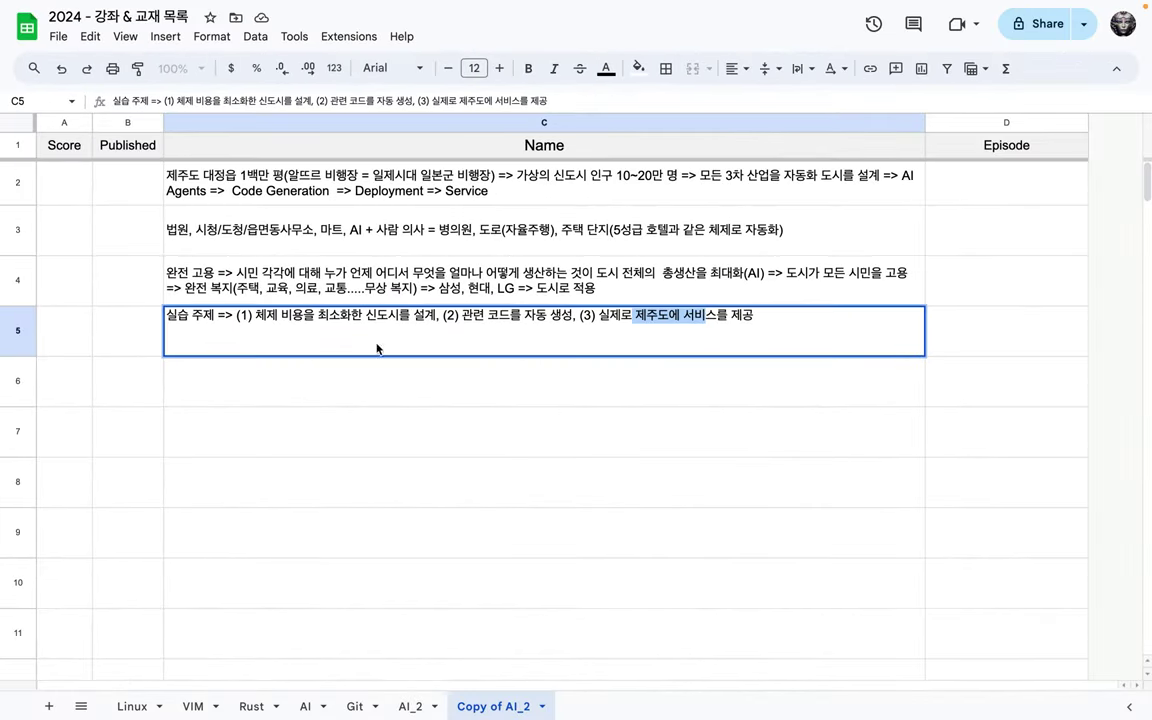
click(331, 351)
drag(250, 208, 257, 323)
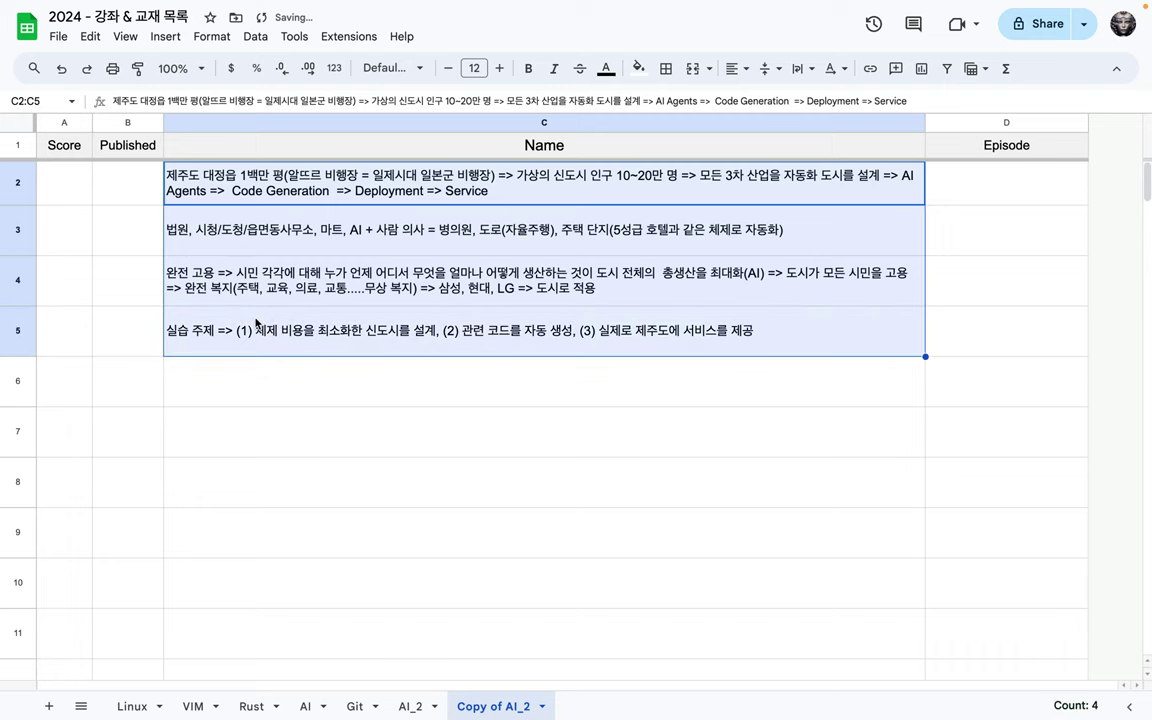
Examine the scores, publication years and titles of the AI books listed on the AI_2 sheet.
click(410, 706)
scroll(420, 372, up, 5)
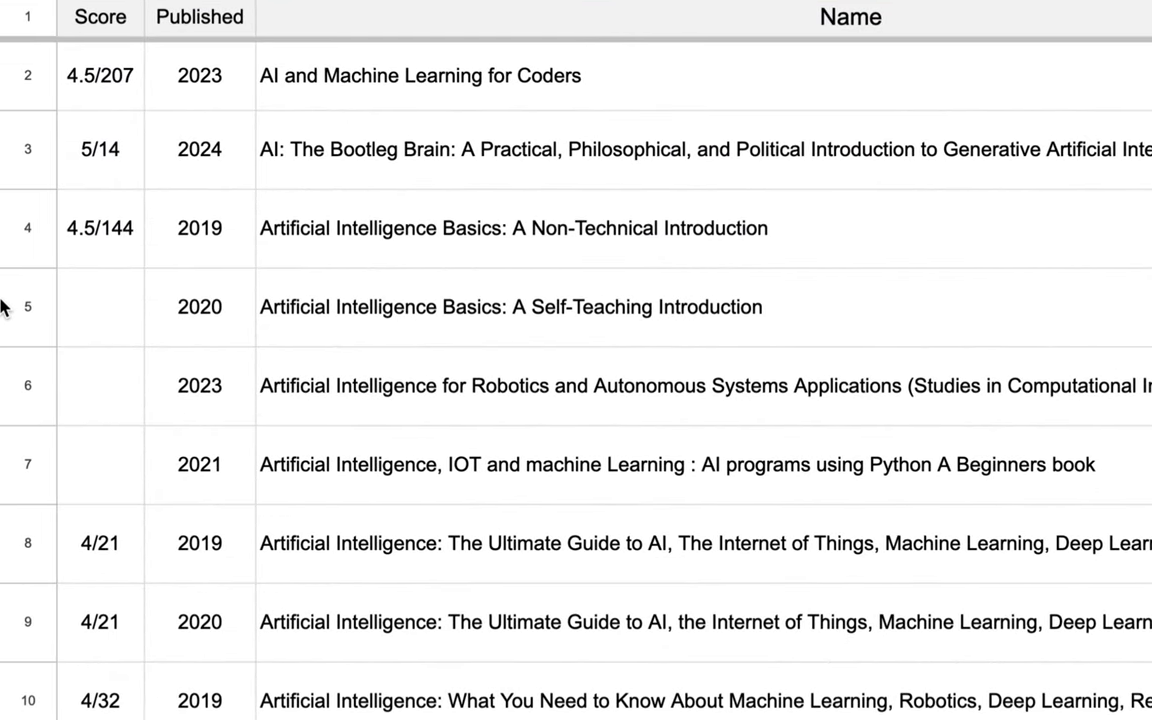
click(205, 152)
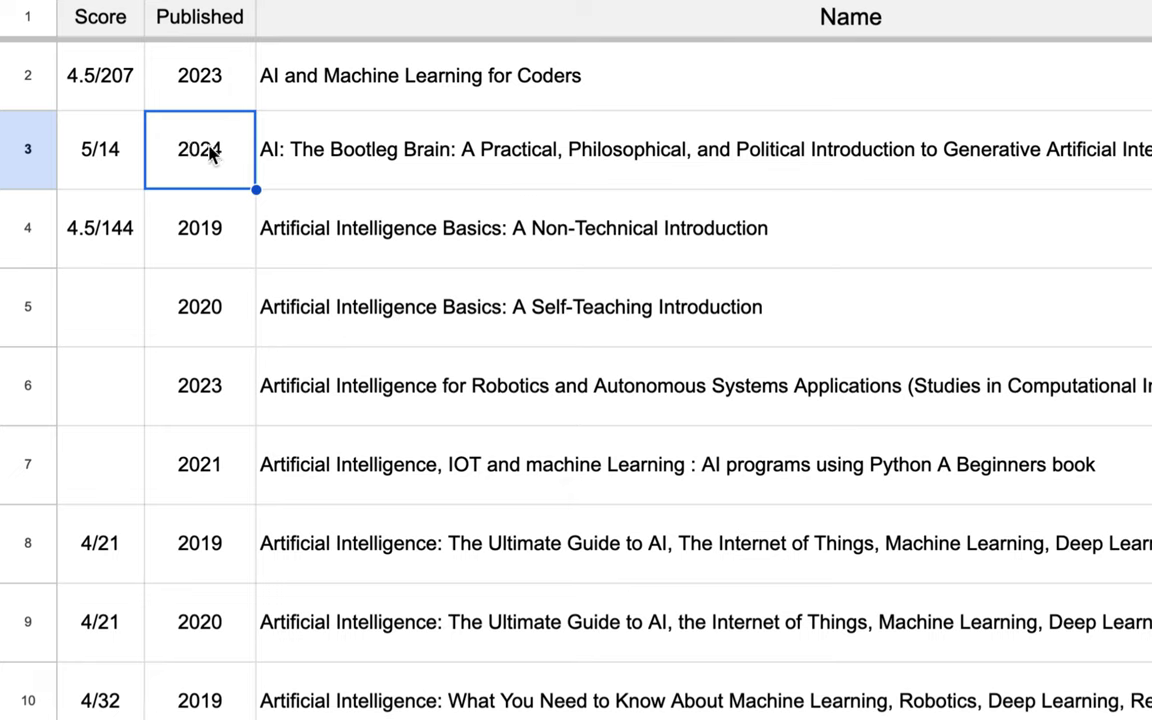
click(347, 157)
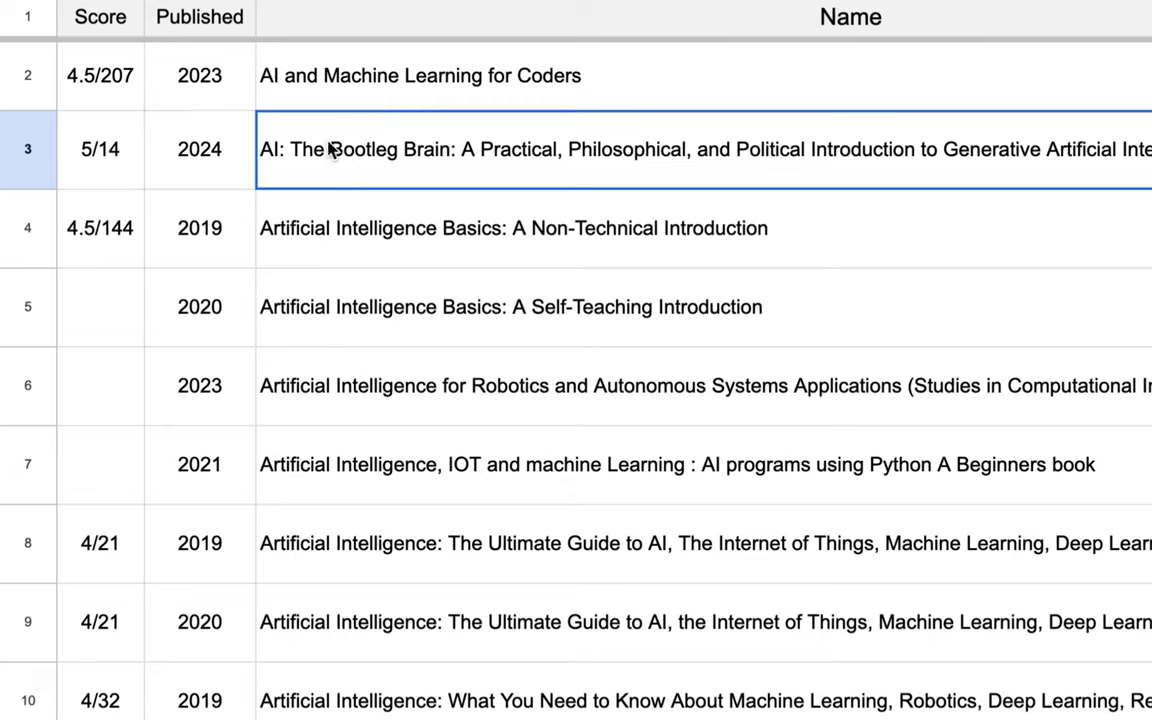
click(92, 152)
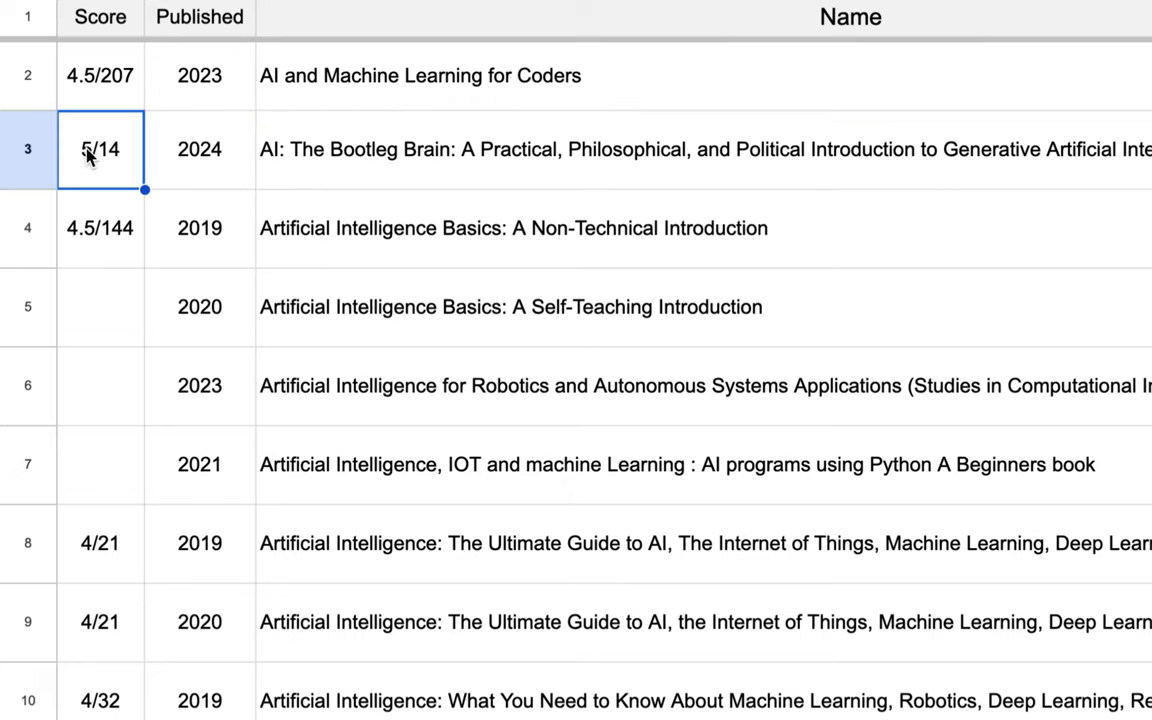
click(309, 524)
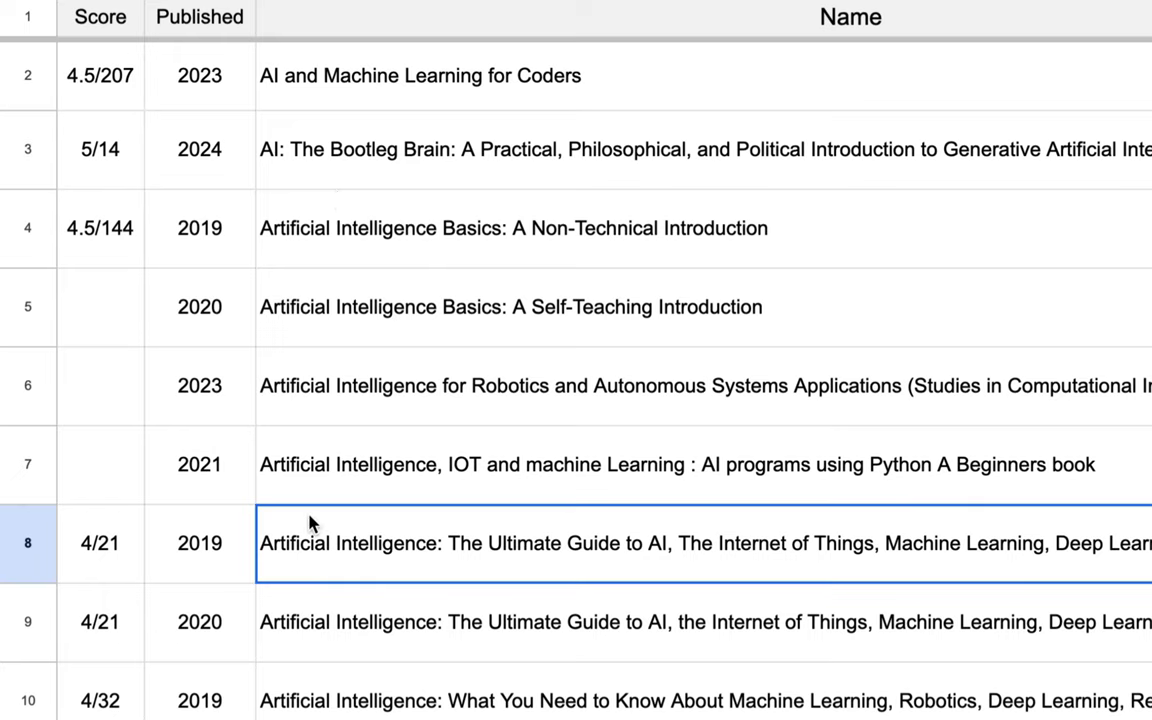
scroll(312, 522, down, 2)
scroll(309, 522, down, 5)
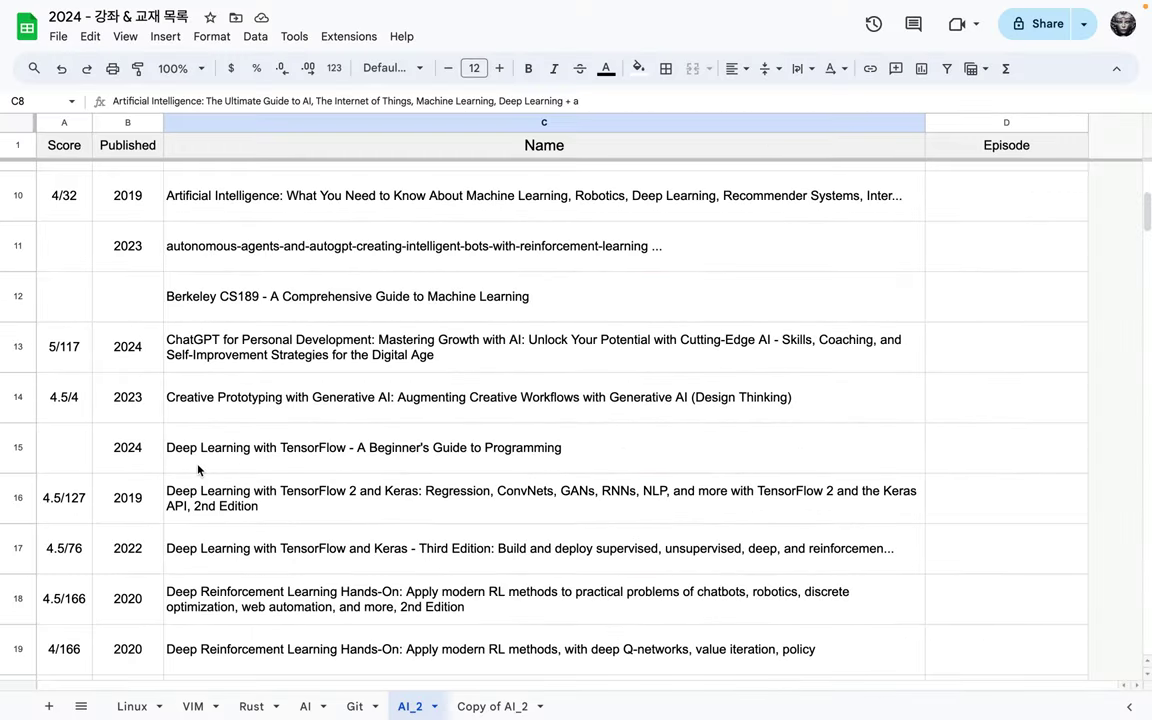
scroll(198, 470, down, 1)
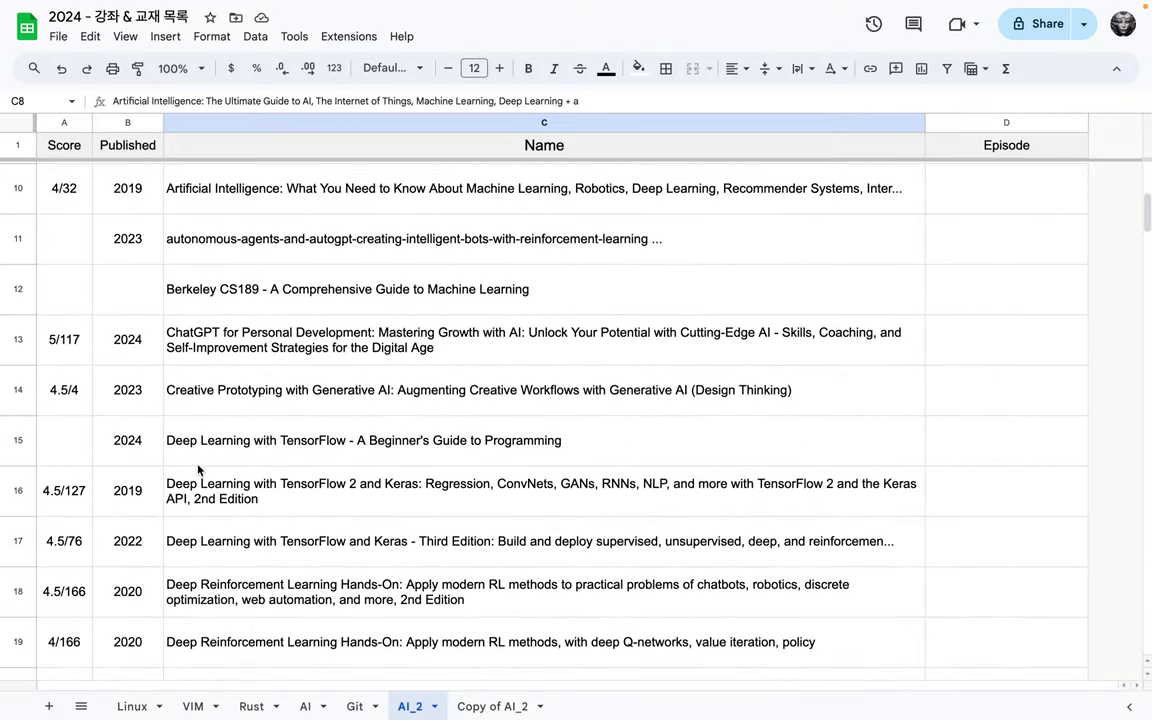
Return to the Copy of AI_2 sheet and enter the sample episode title "[AI] 203 - Transformer" in C6.
click(455, 706)
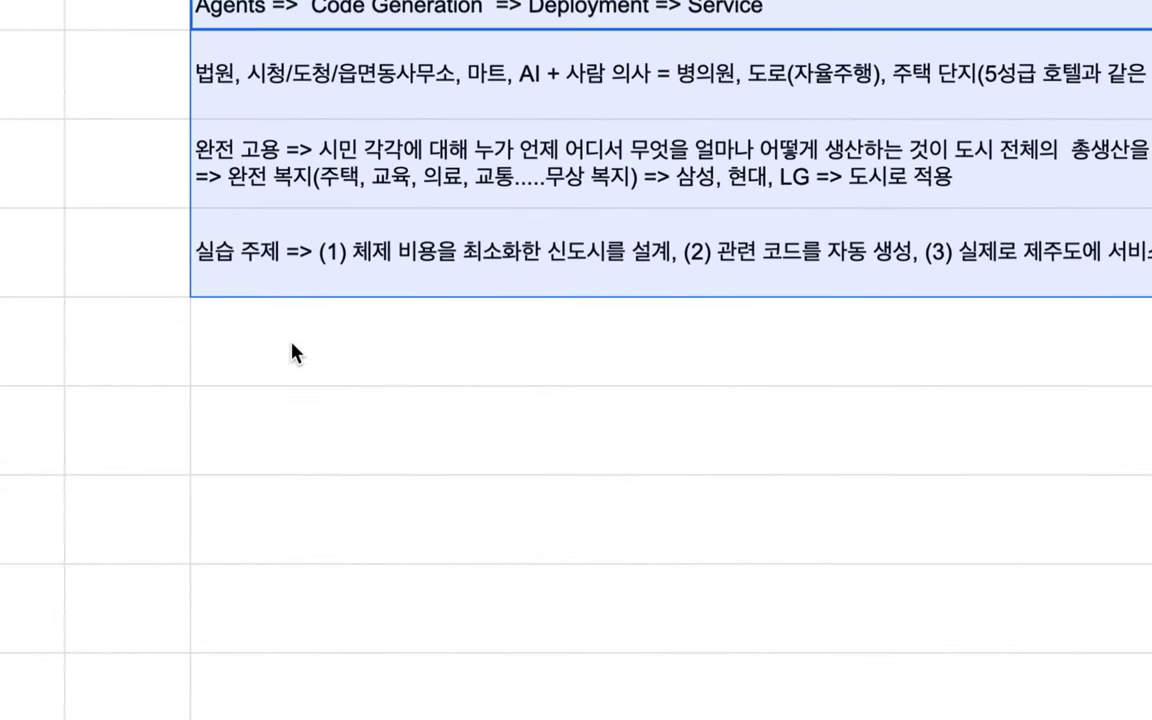
click(292, 348)
text([AI)
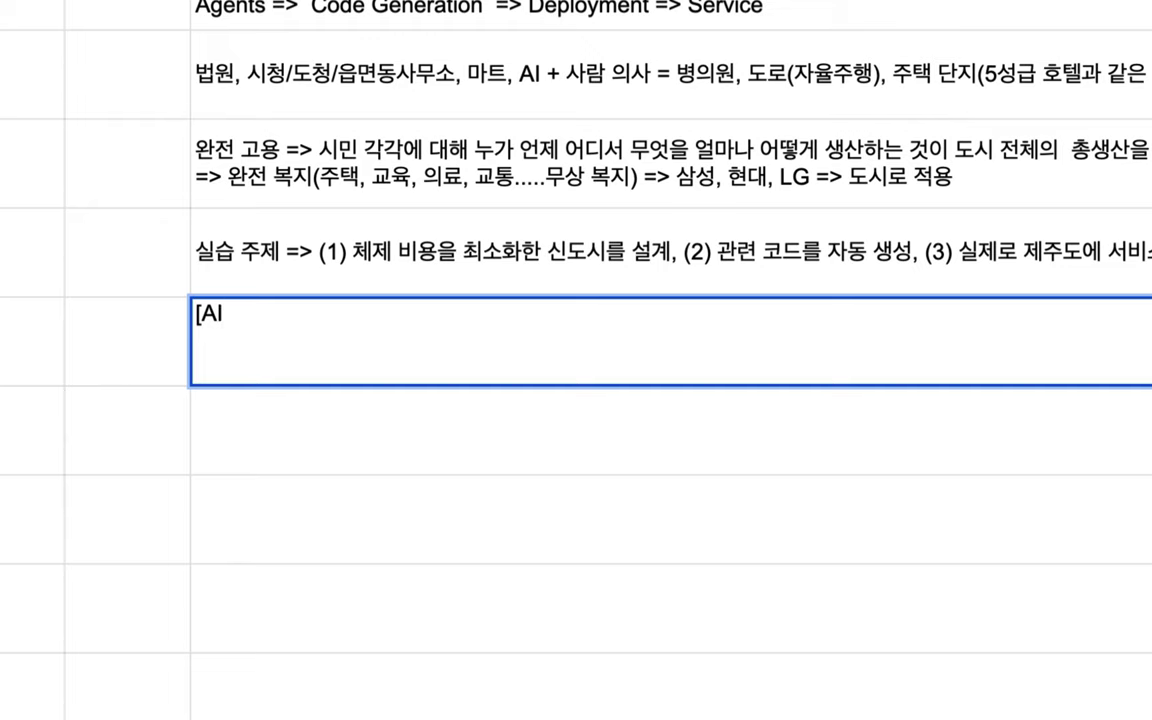
text(] 203 - ㄹ)
key(BackSpace)
text(F)
key(BackSpace)
text(Transfor)
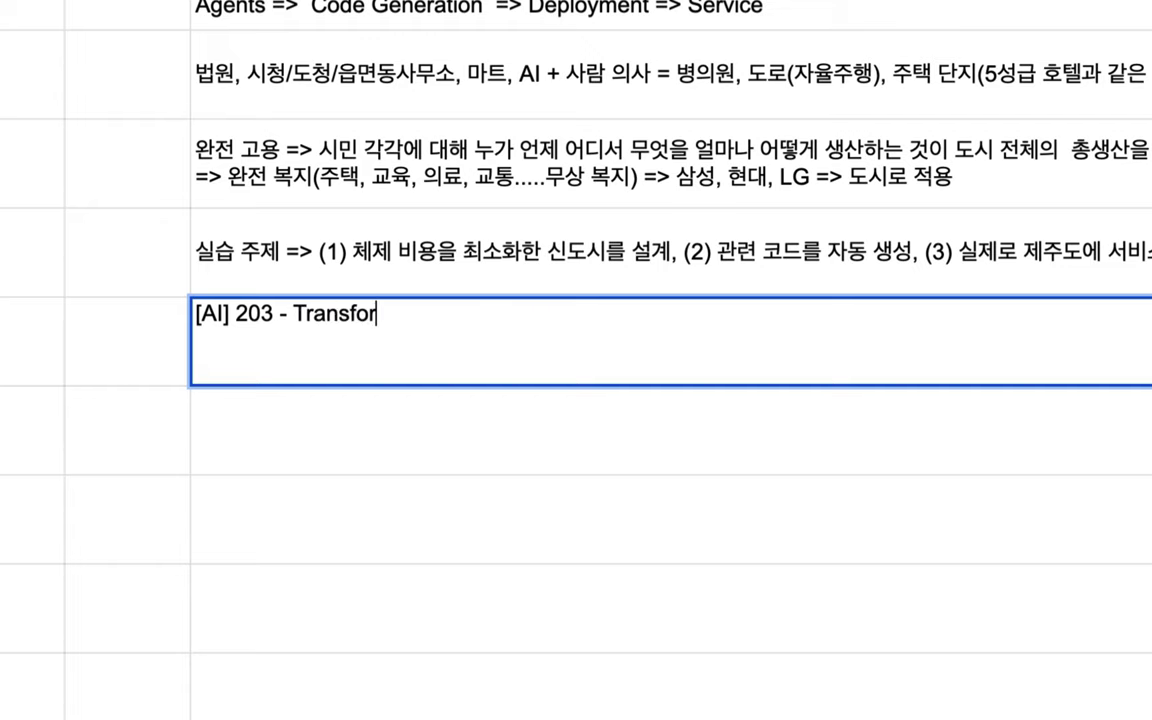
text(mer)
drag(231, 316, 404, 327)
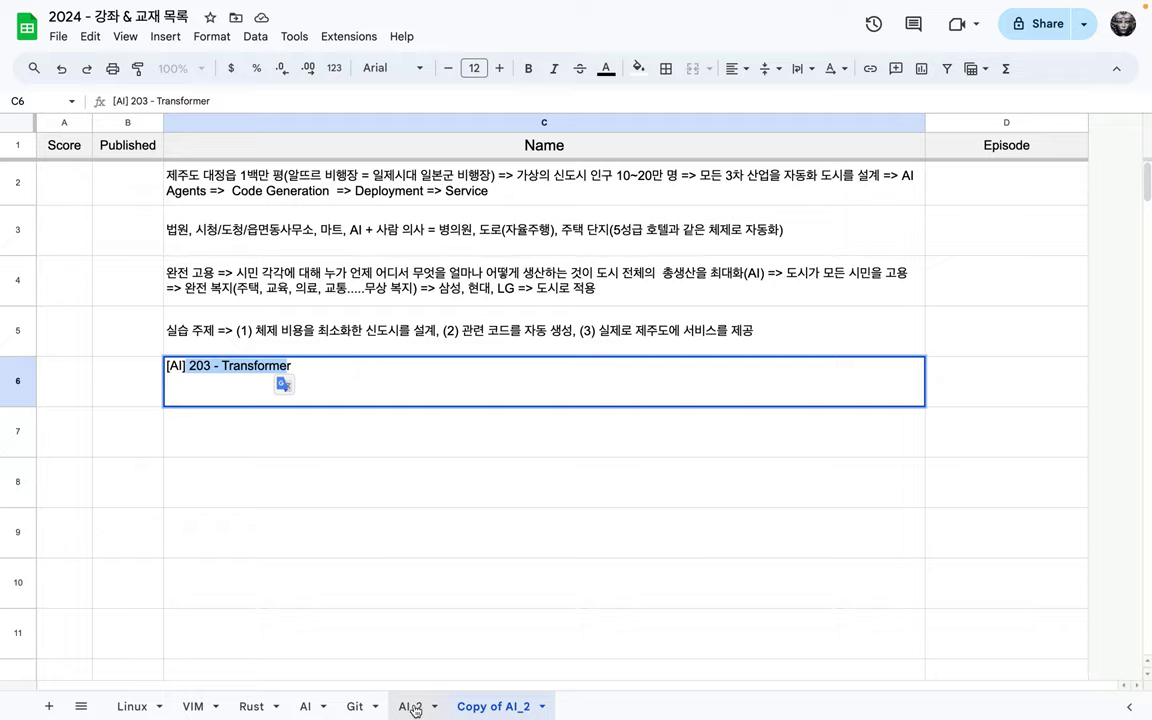
On the AI_2 sheet, enter the episode range "23~30" in D10 and commit the cell.
click(415, 707)
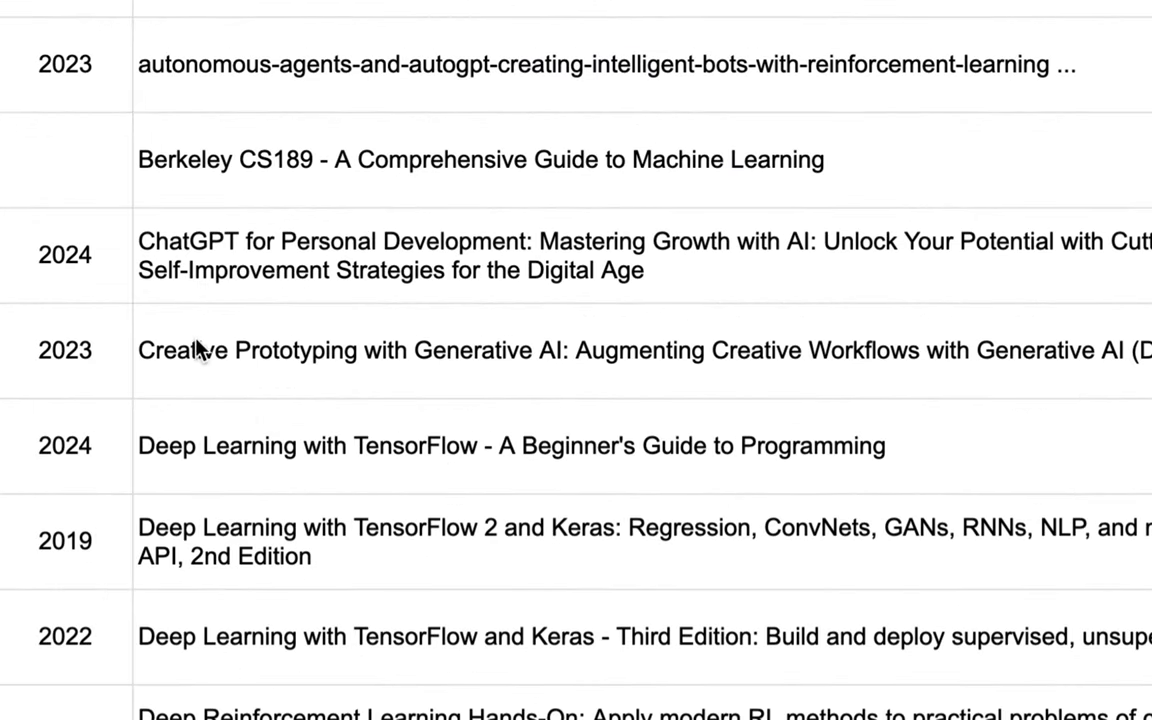
click(267, 397)
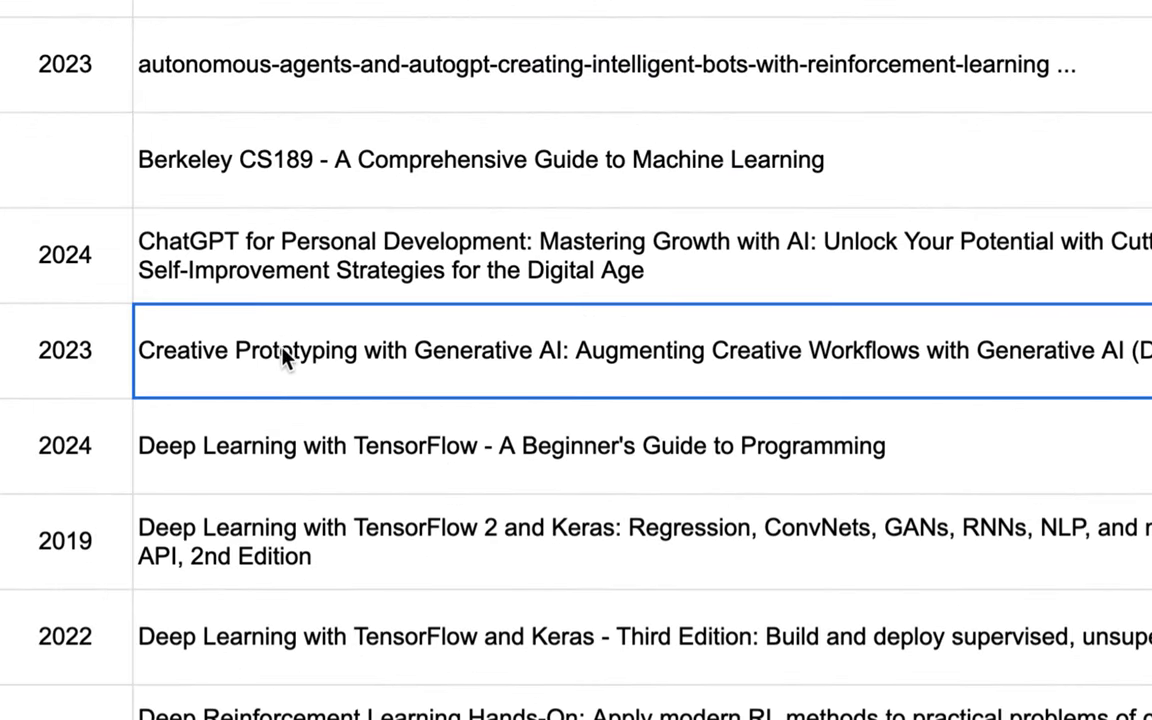
double_click(302, 522)
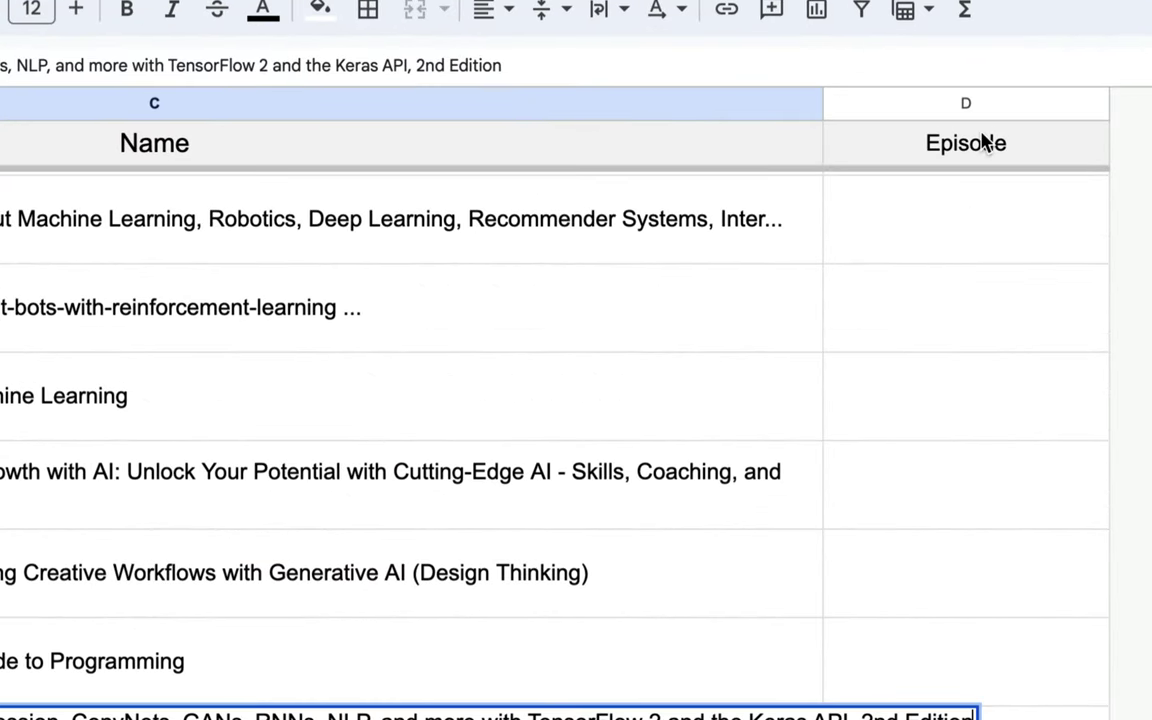
click(1006, 150)
click(928, 238)
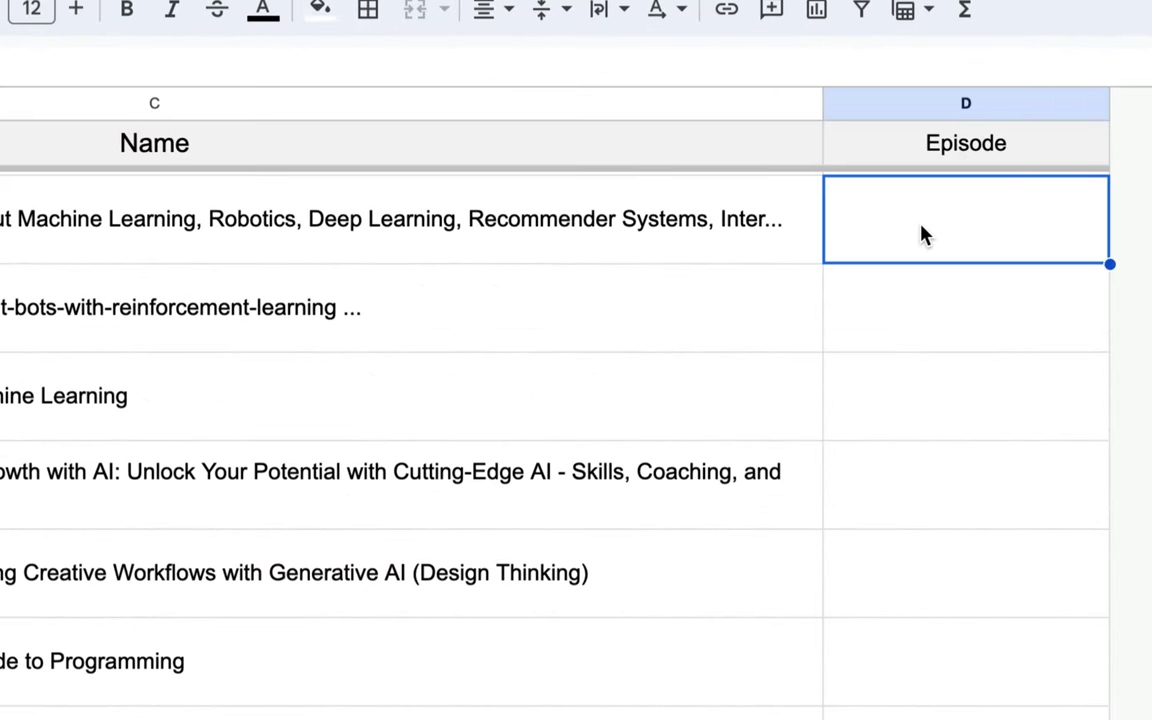
text(23)
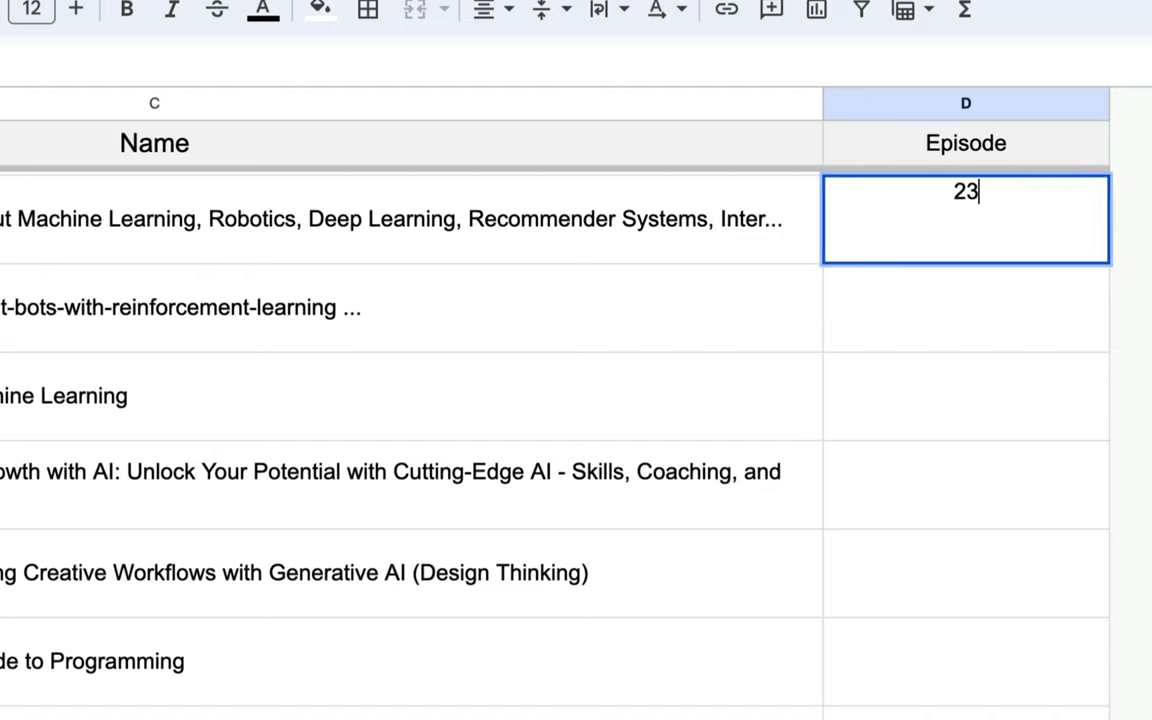
text(~30)
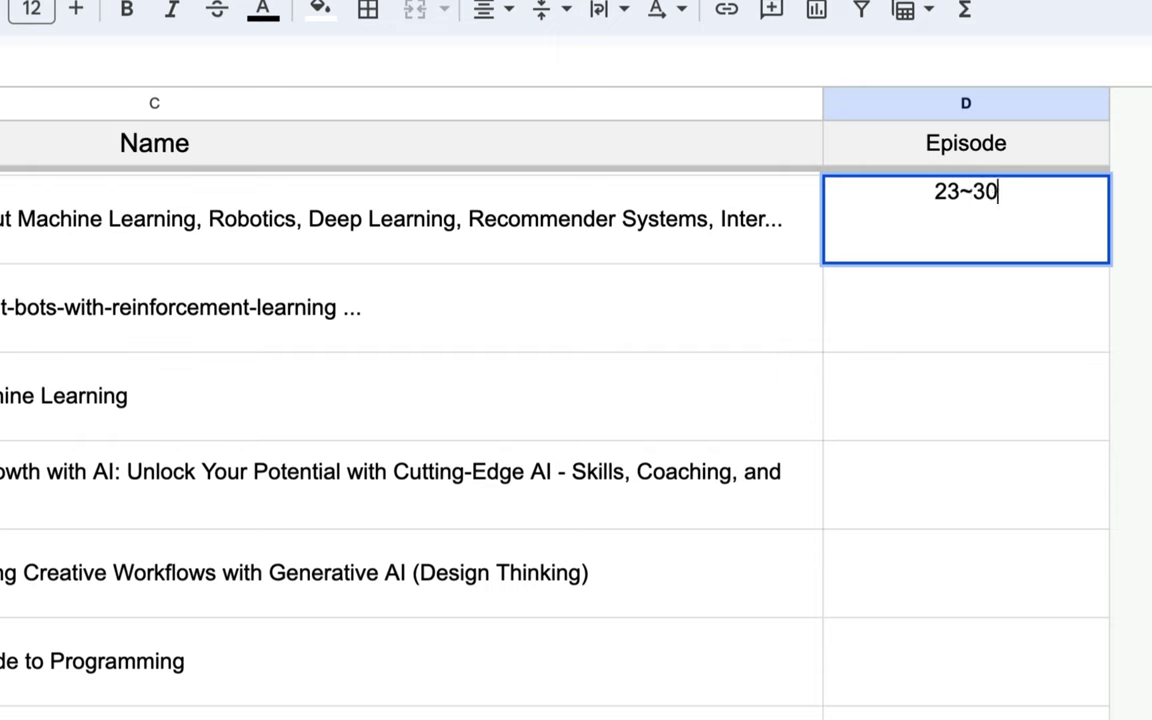
click(947, 316)
click(944, 398)
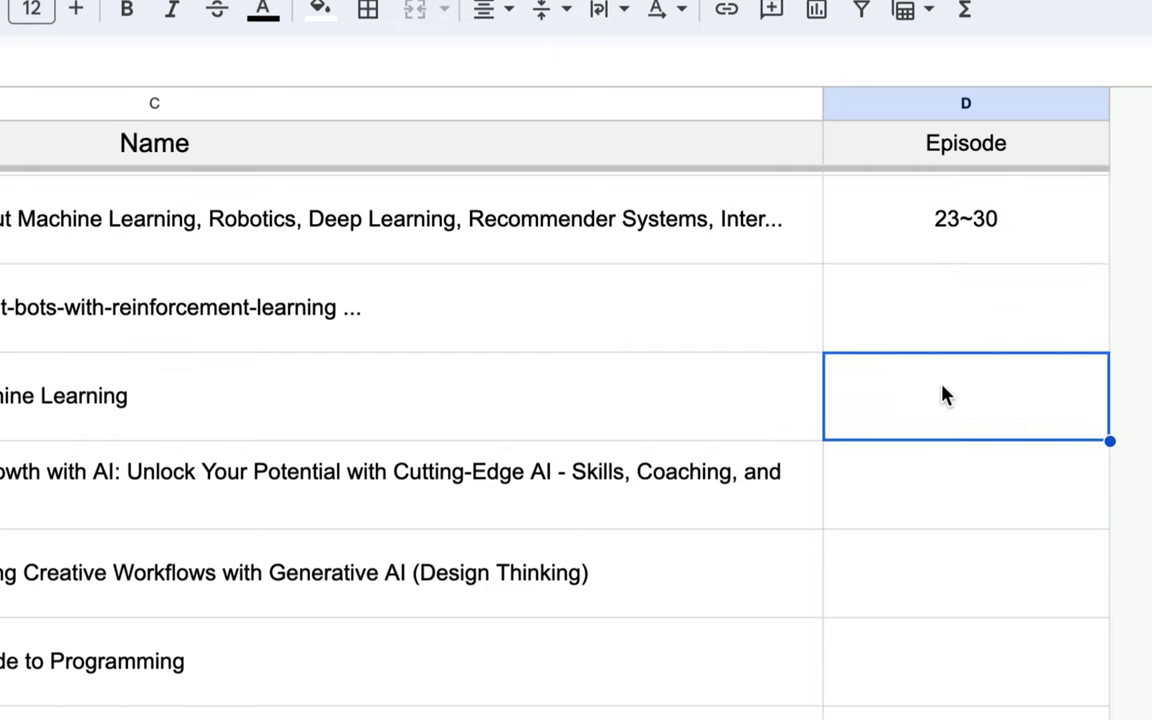
Enter the episode range "134~155" in D12 for the Berkeley CS189 machine learning guide and commit the cell.
text(3)
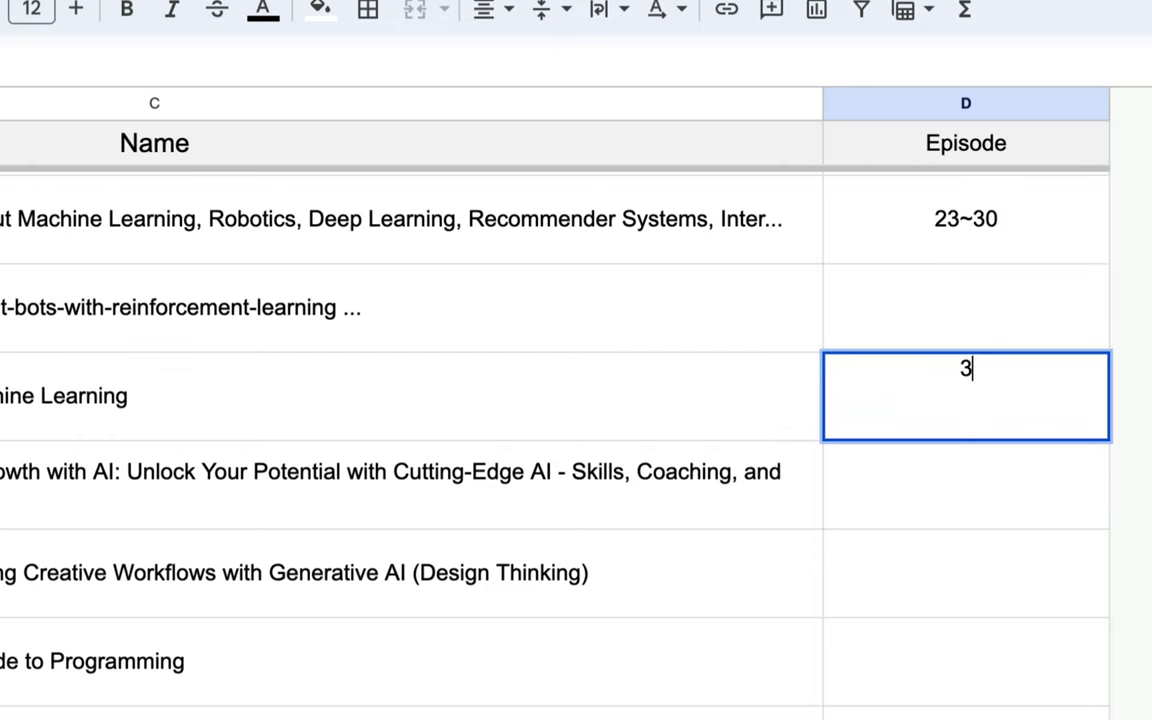
text(-)
key(BackSpace)
key(BackSpace)
text(134~155)
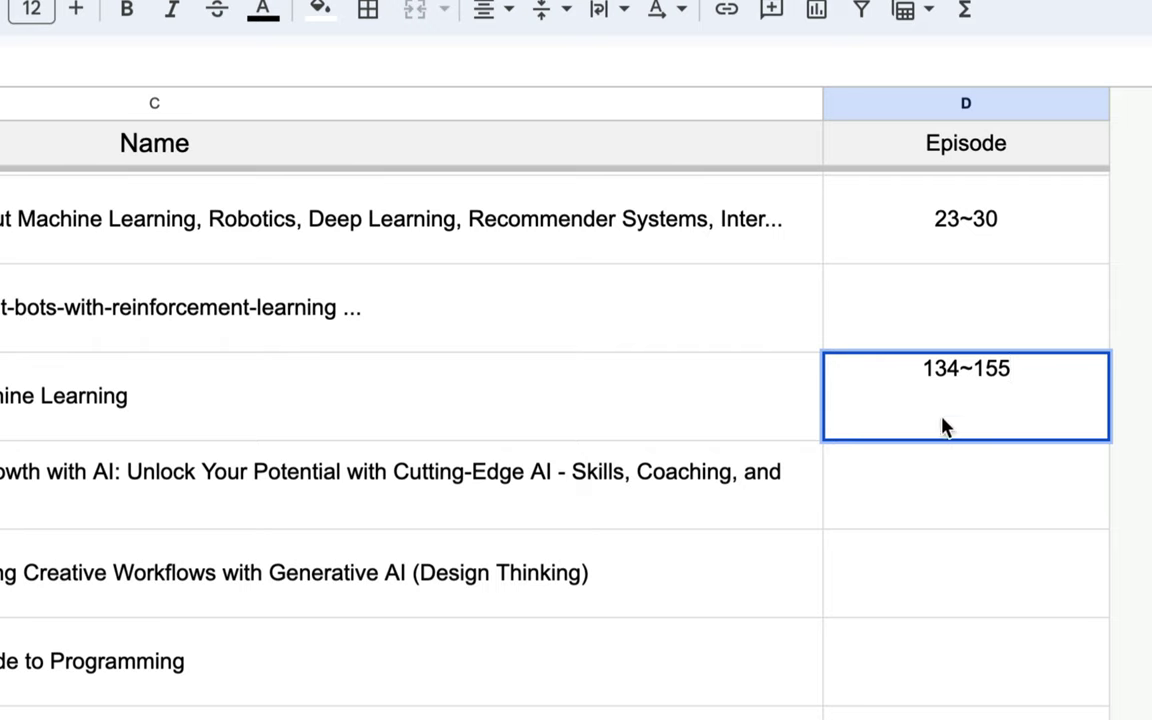
key(Return)
Go over the episode ranges in D10 and D12 and look through the remaining AI book titles down to row 52.
click(956, 216)
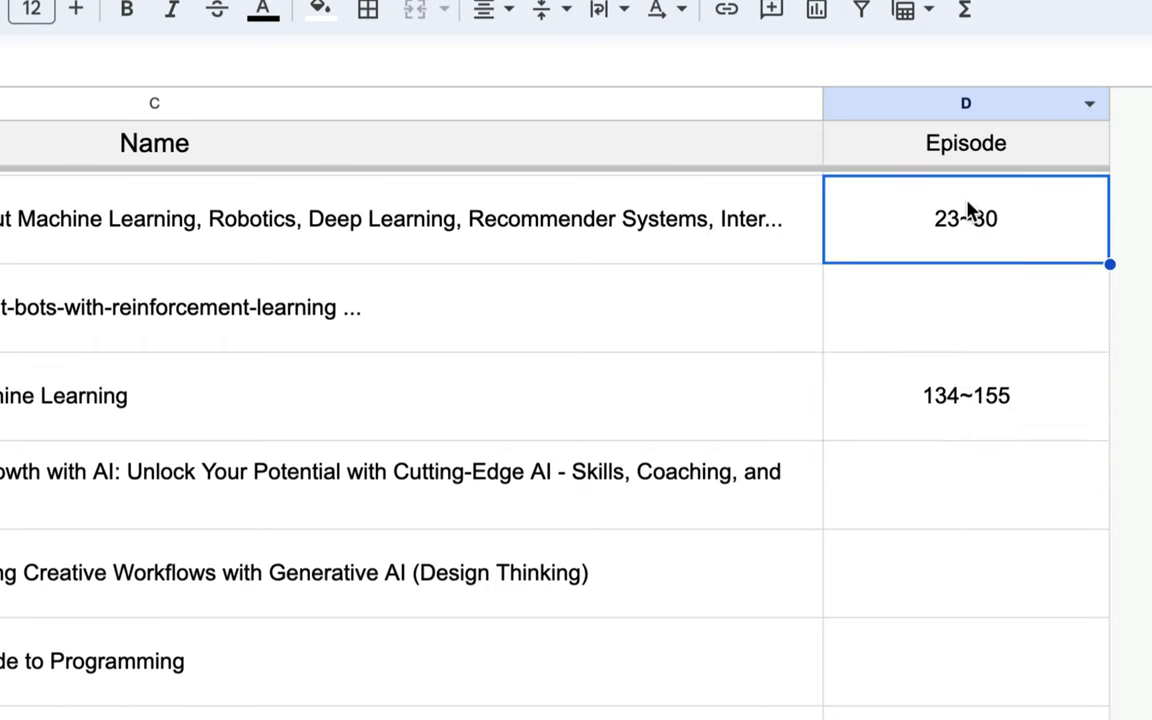
click(968, 392)
click(560, 222)
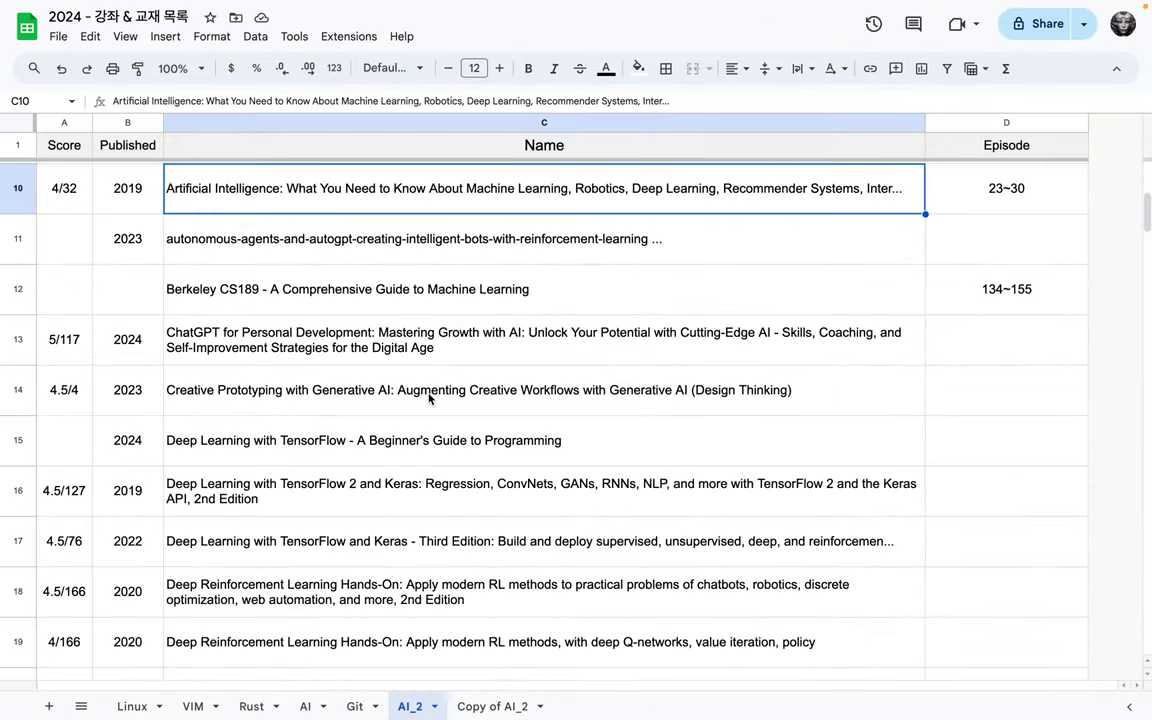
scroll(429, 398, down, 10)
scroll(429, 398, down, 12)
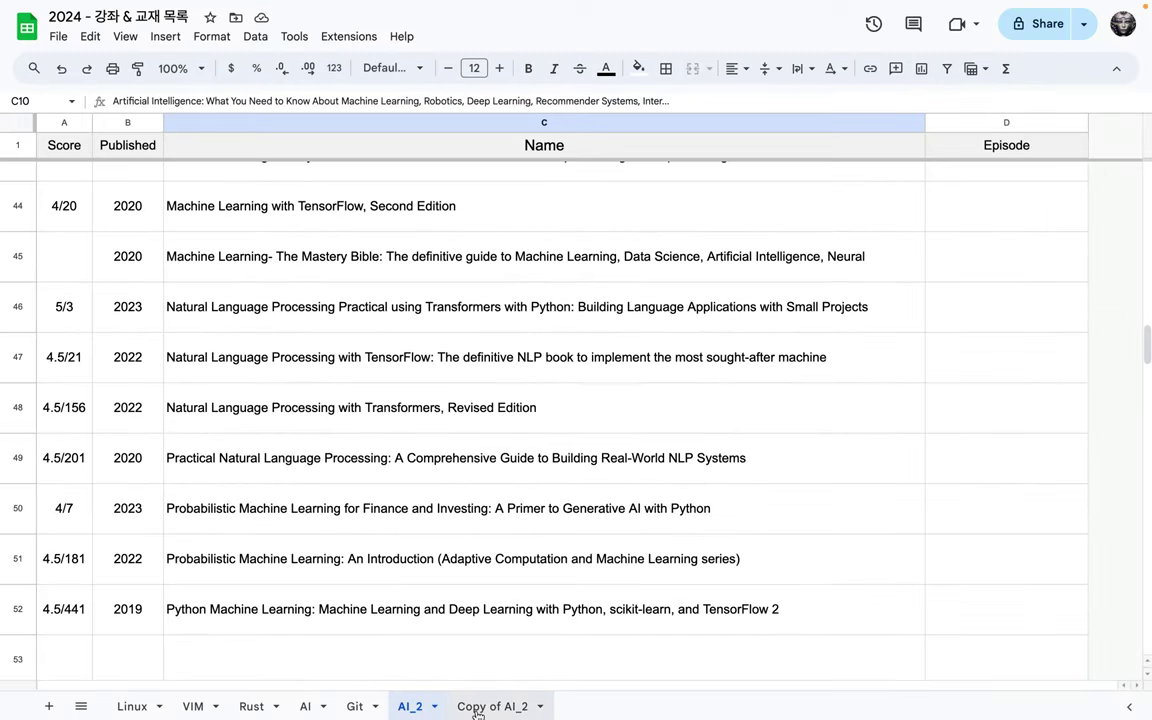
Return to the Copy of AI_2 sheet and start a new note in C7 with the year "2024".
click(477, 707)
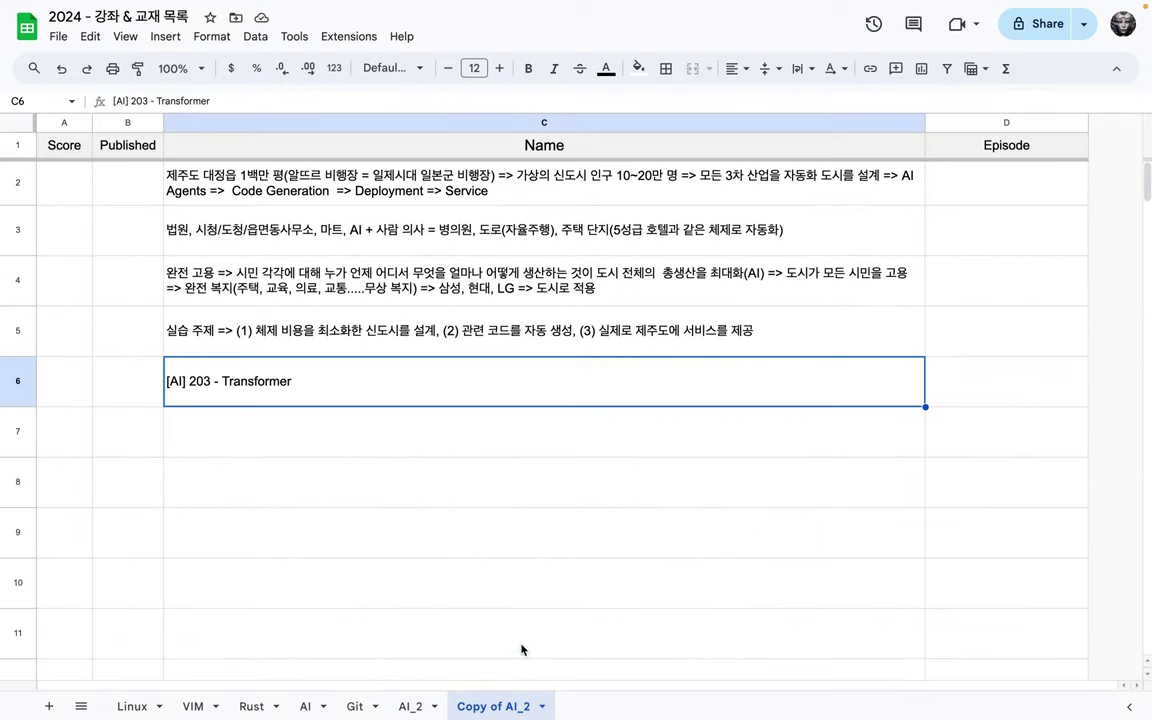
click(203, 449)
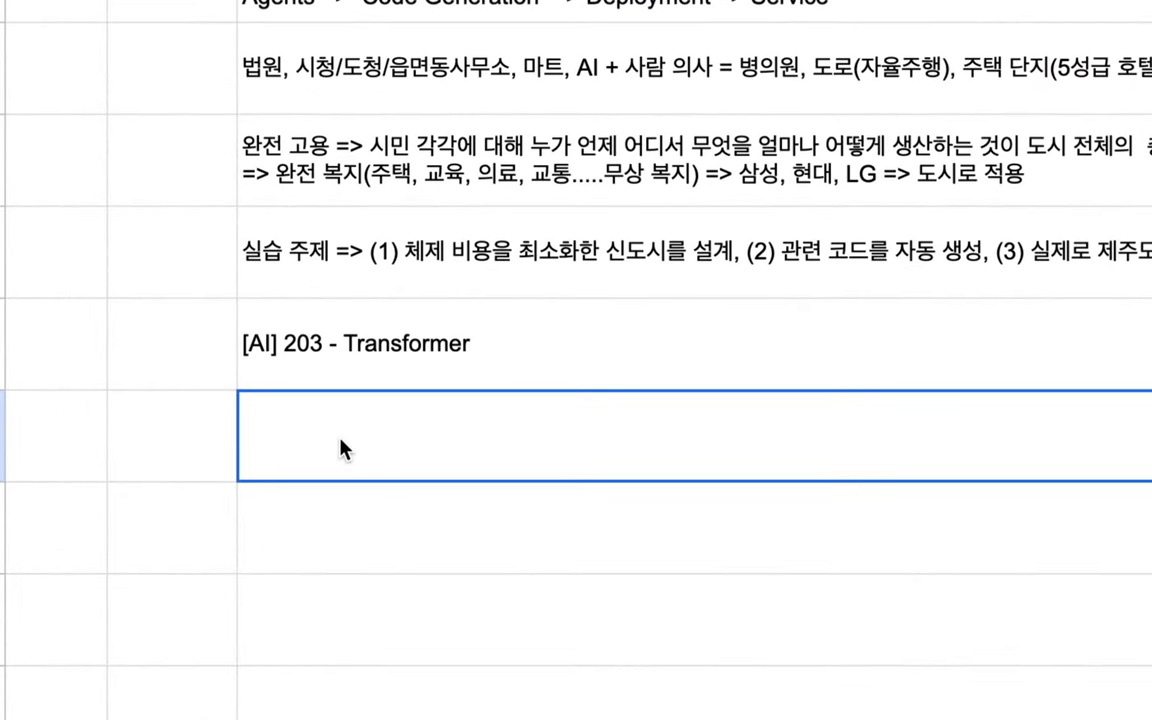
text(2024, su)
key(BackSpace)
key(BackSpace)
text(, su)
key(BackSpace)
key(BackSpace)
key(BackSpace)
key(BackSpace)
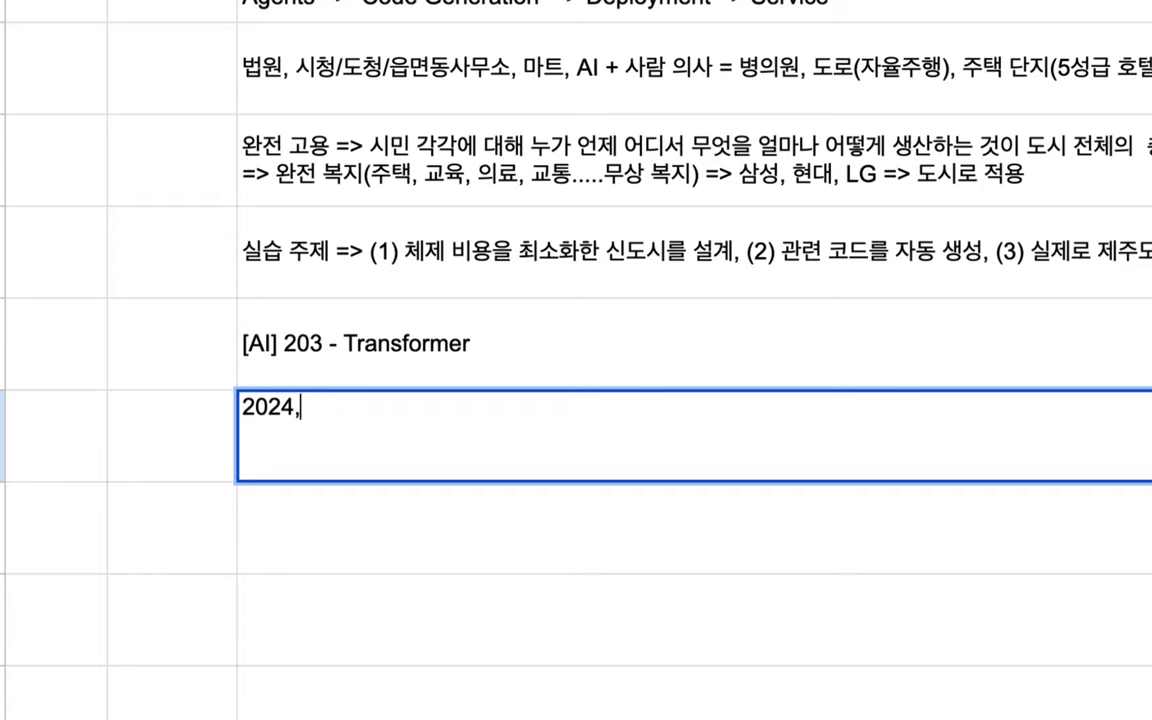
Continue the C7 note after the year with "년 => 체제 비용을 기존 대비 1/10 이하로 줄인 신도시를 설".
text(년 => 체제 지)
key(BackSpace)
key(BackSpace)
text(비)
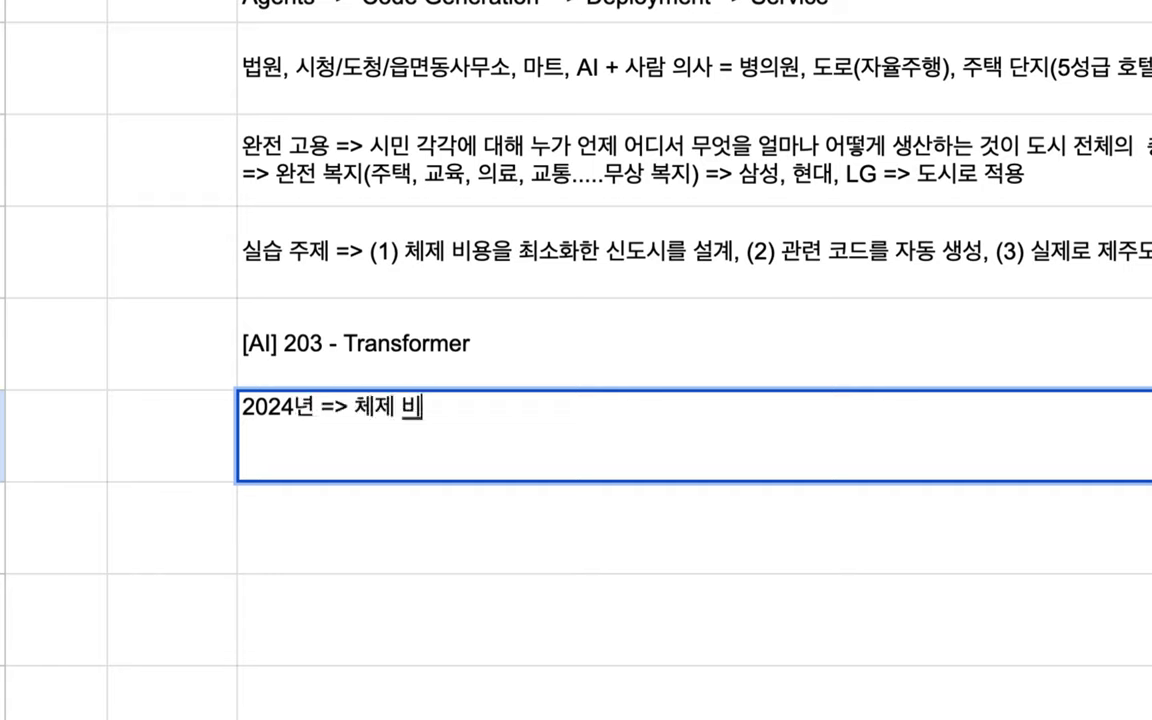
text(용을 기존 대비)
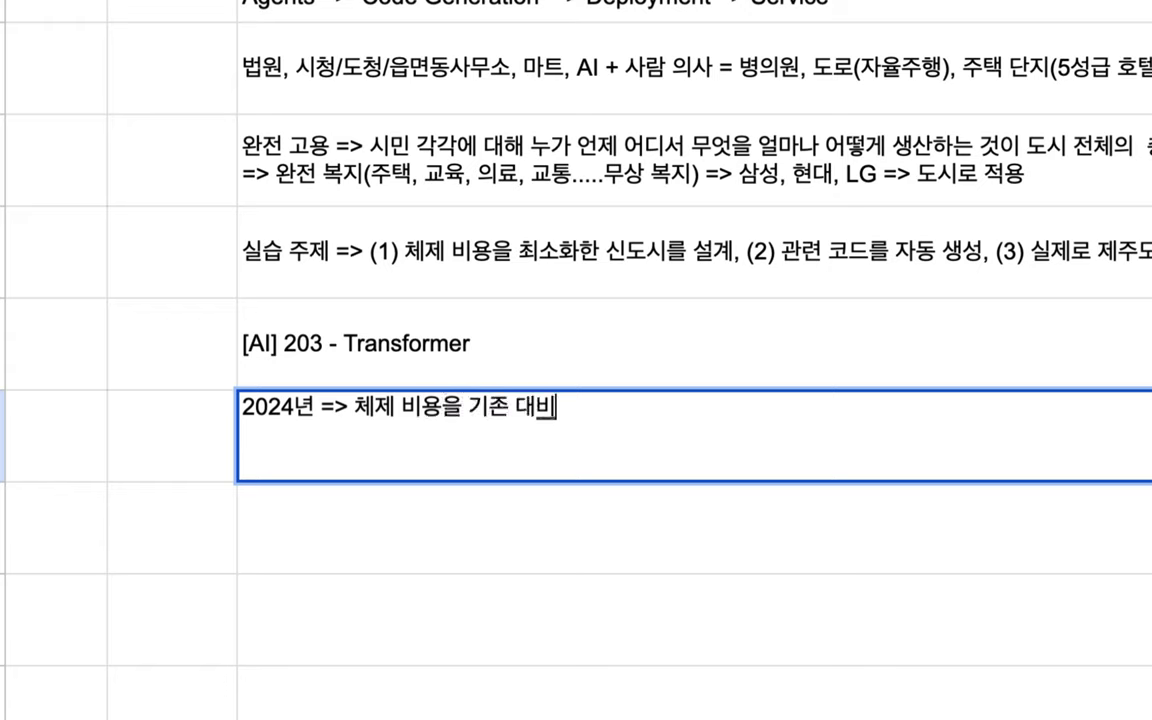
text( 1/10 )
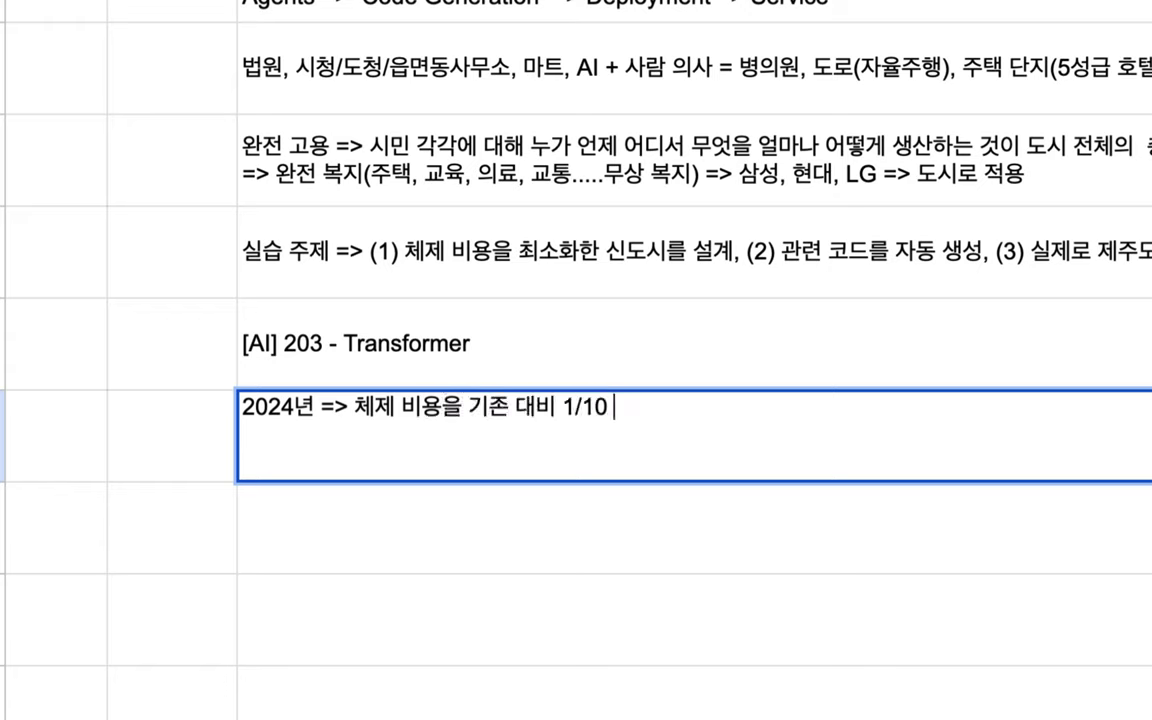
text(이할로 줄인 신)
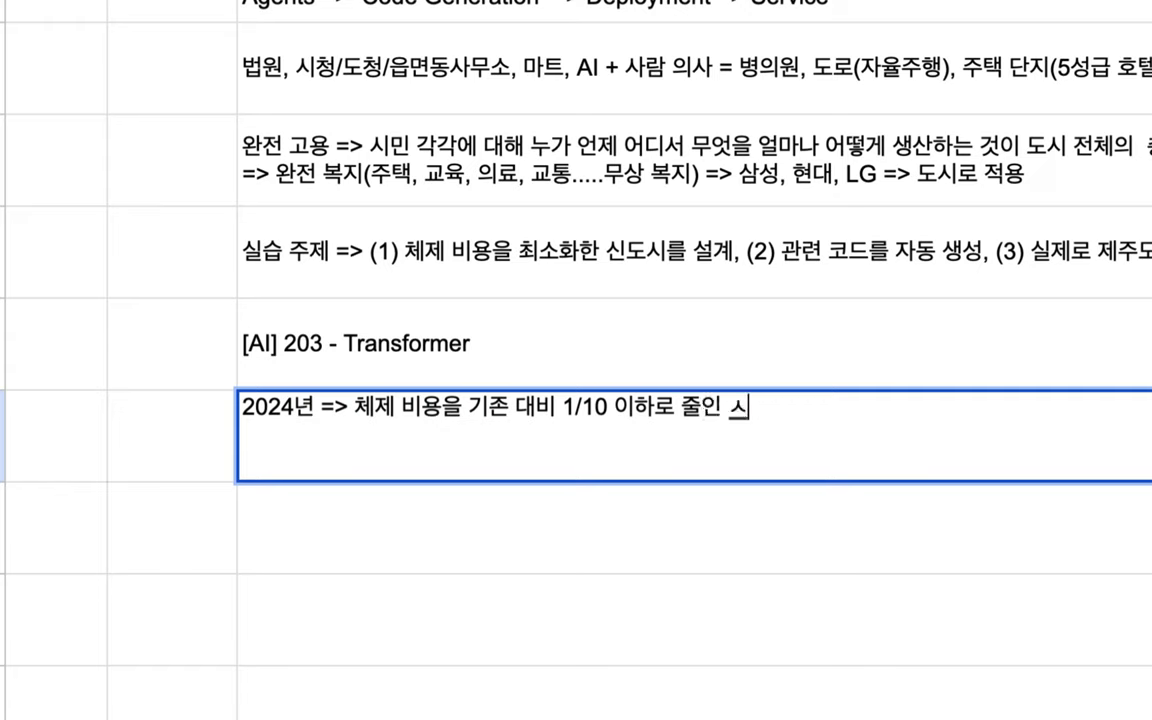
text(도시를 섥)
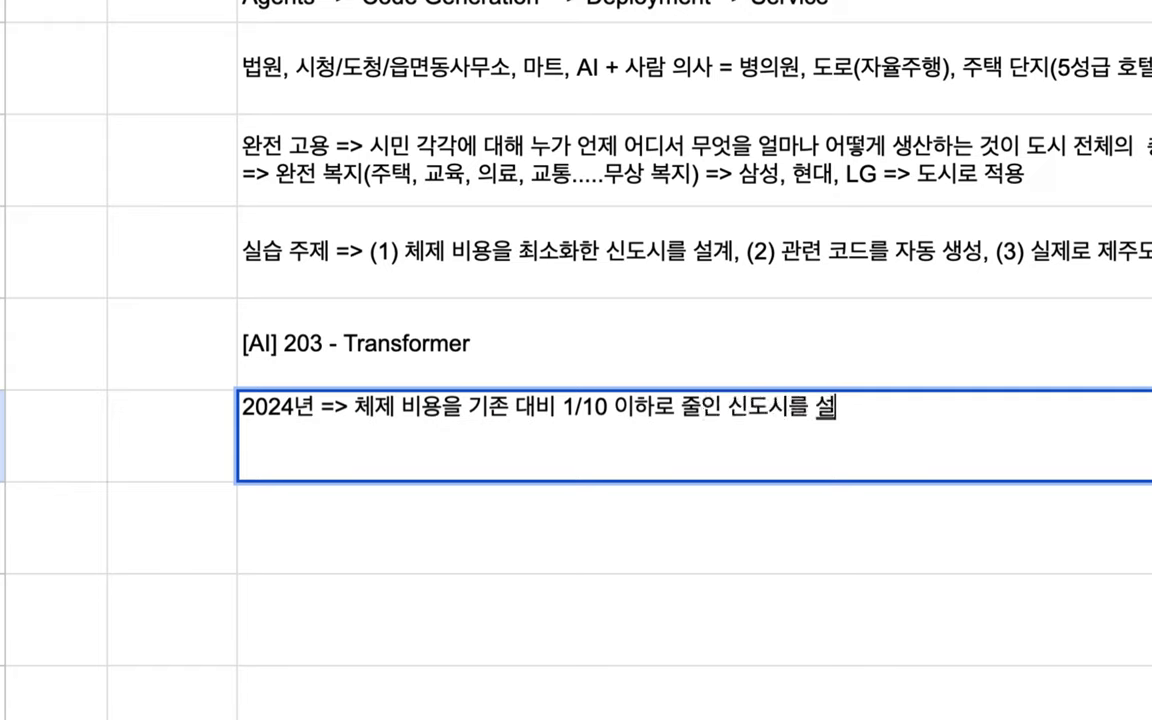